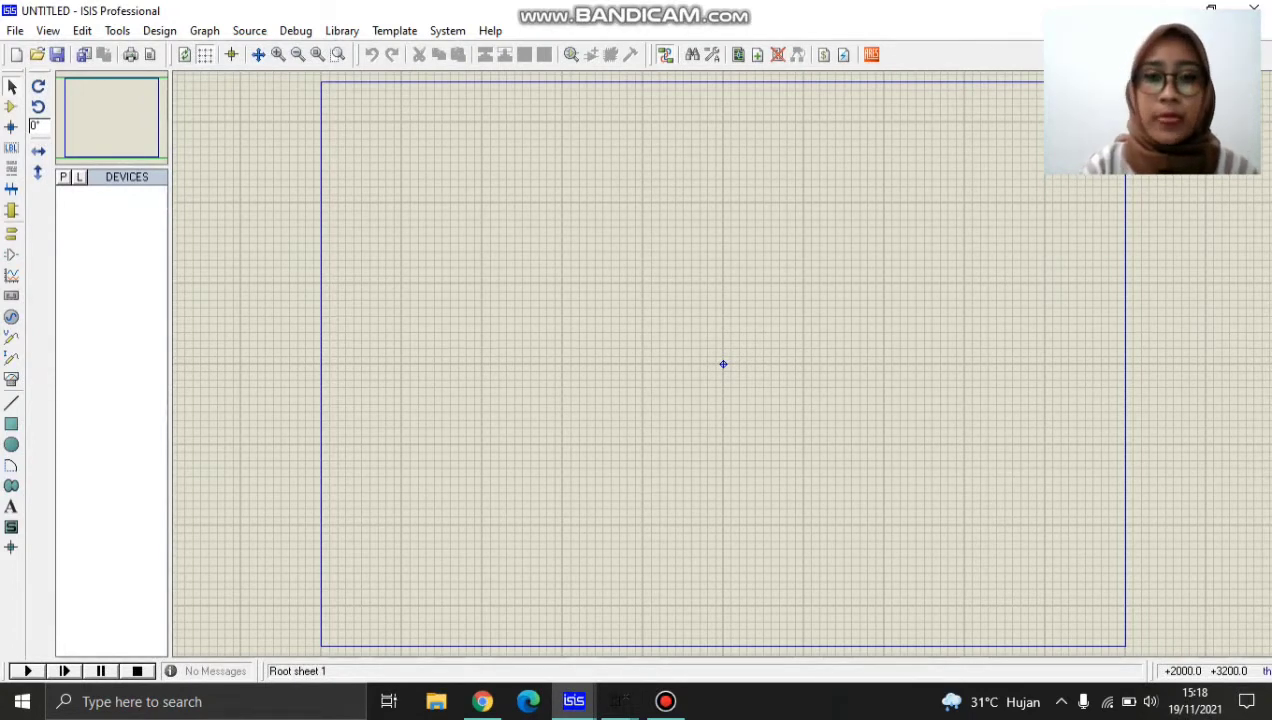
Look over the finished circuit in the UTS design and return to the empty untitled schematic.
{"action": "left_click", "coordinate": [573, 701]}
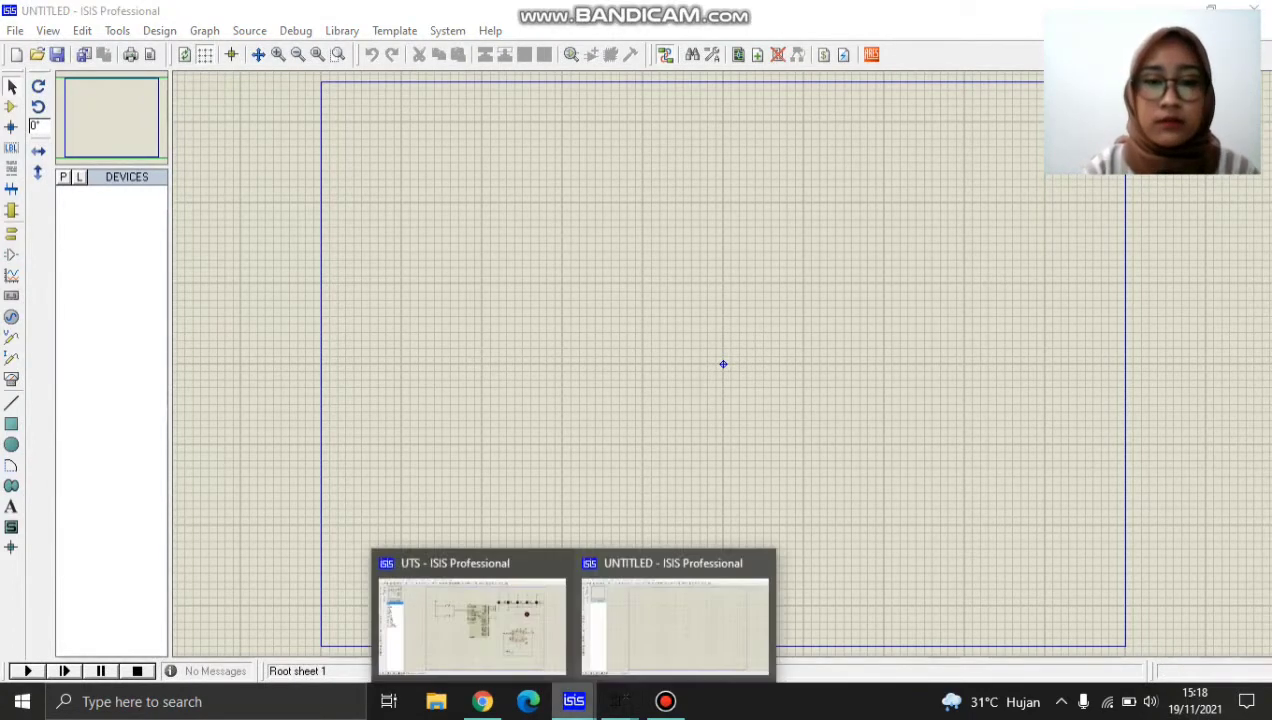
{"action": "left_click", "coordinate": [472, 615]}
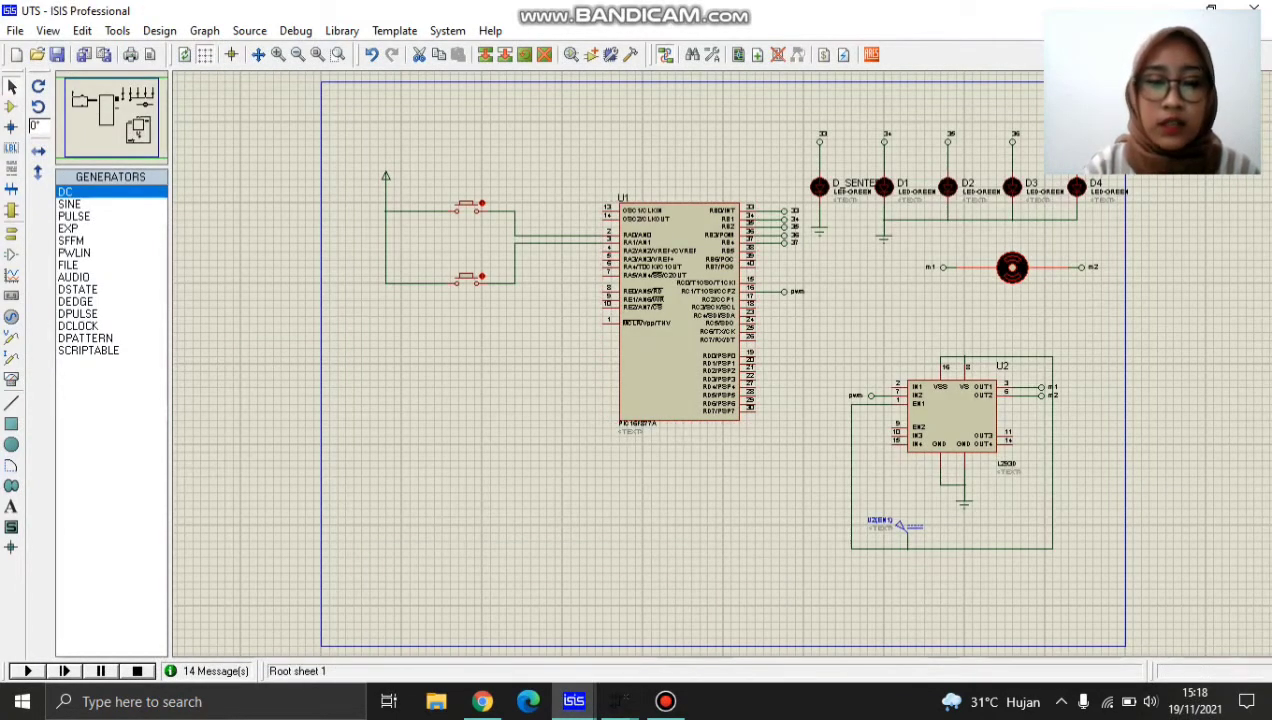
{"action": "left_click", "coordinate": [573, 701]}
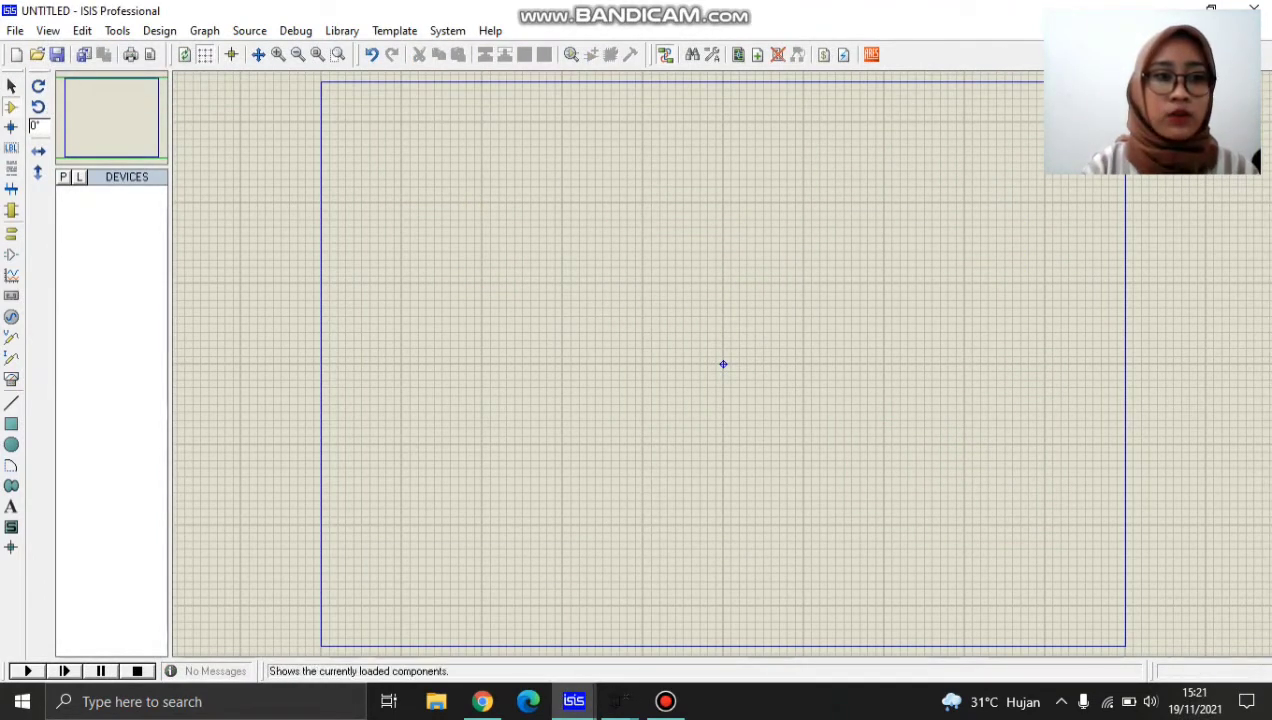
Search the component library for "butt" and add the BUTTON push button to the device list.
{"action": "left_click", "coordinate": [63, 176]}
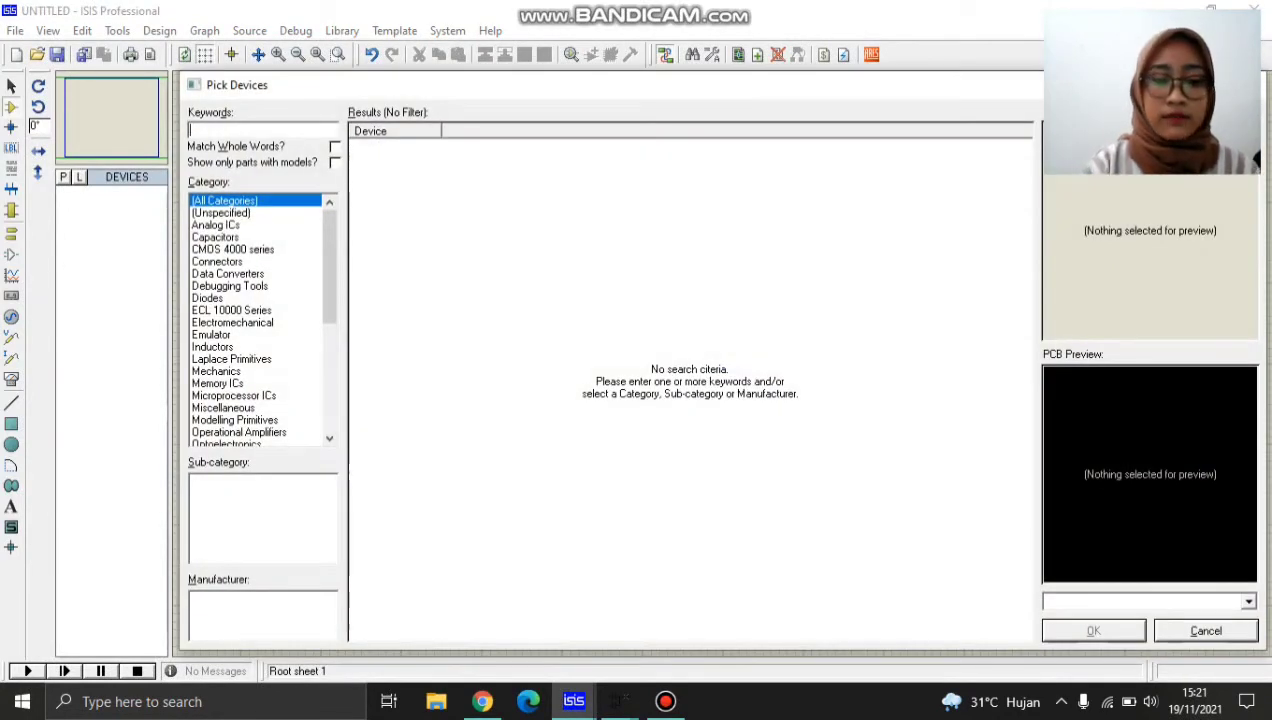
{"action": "type", "text": "butt"}
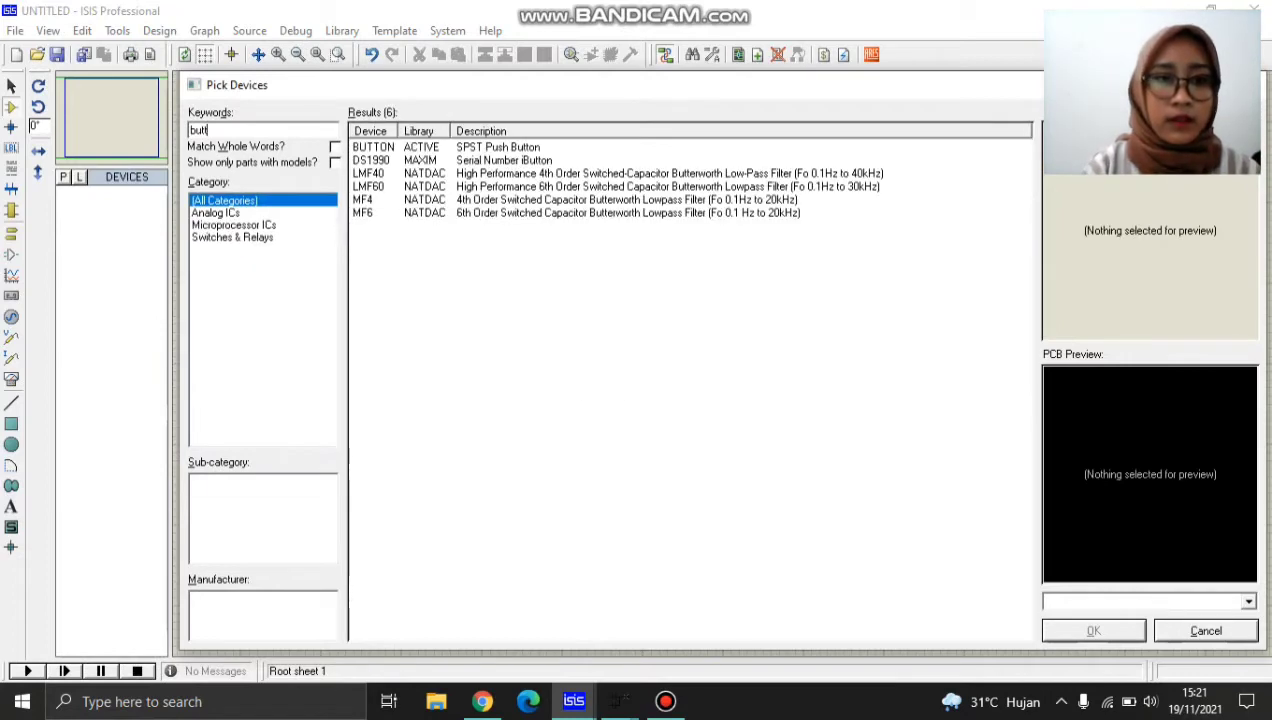
{"action": "left_click", "coordinate": [374, 147]}
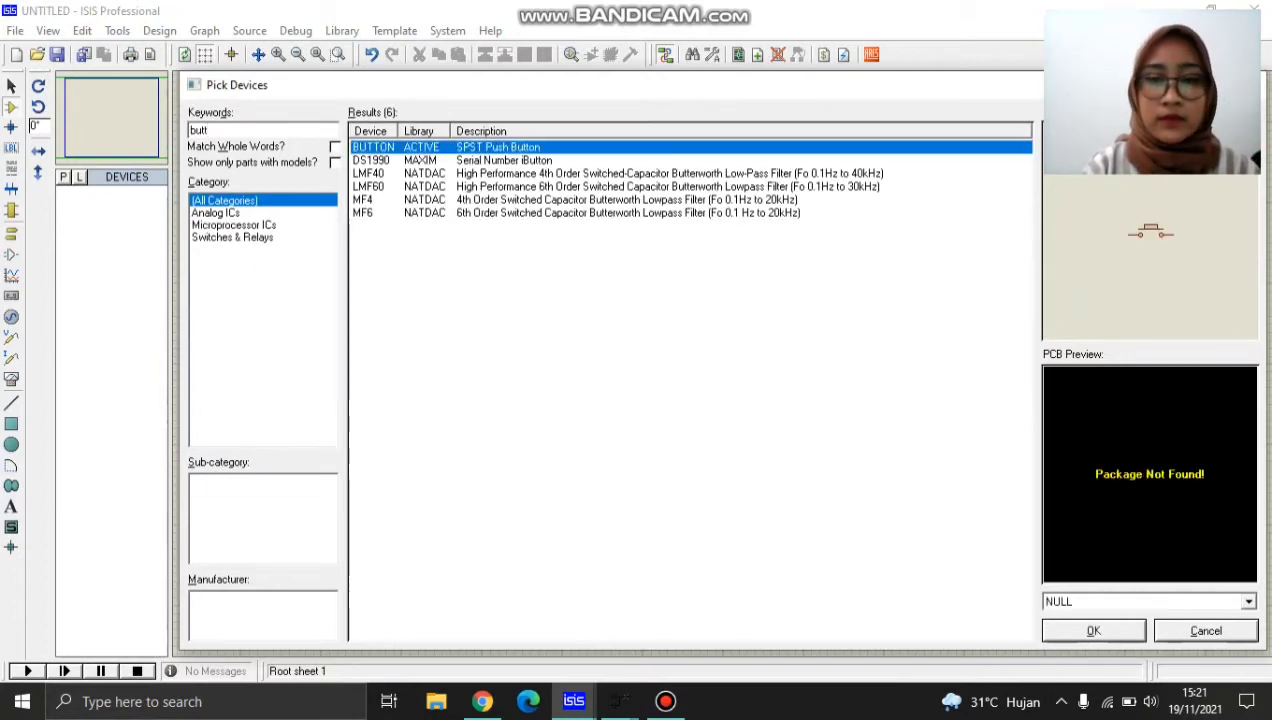
{"action": "left_click", "coordinate": [1093, 631]}
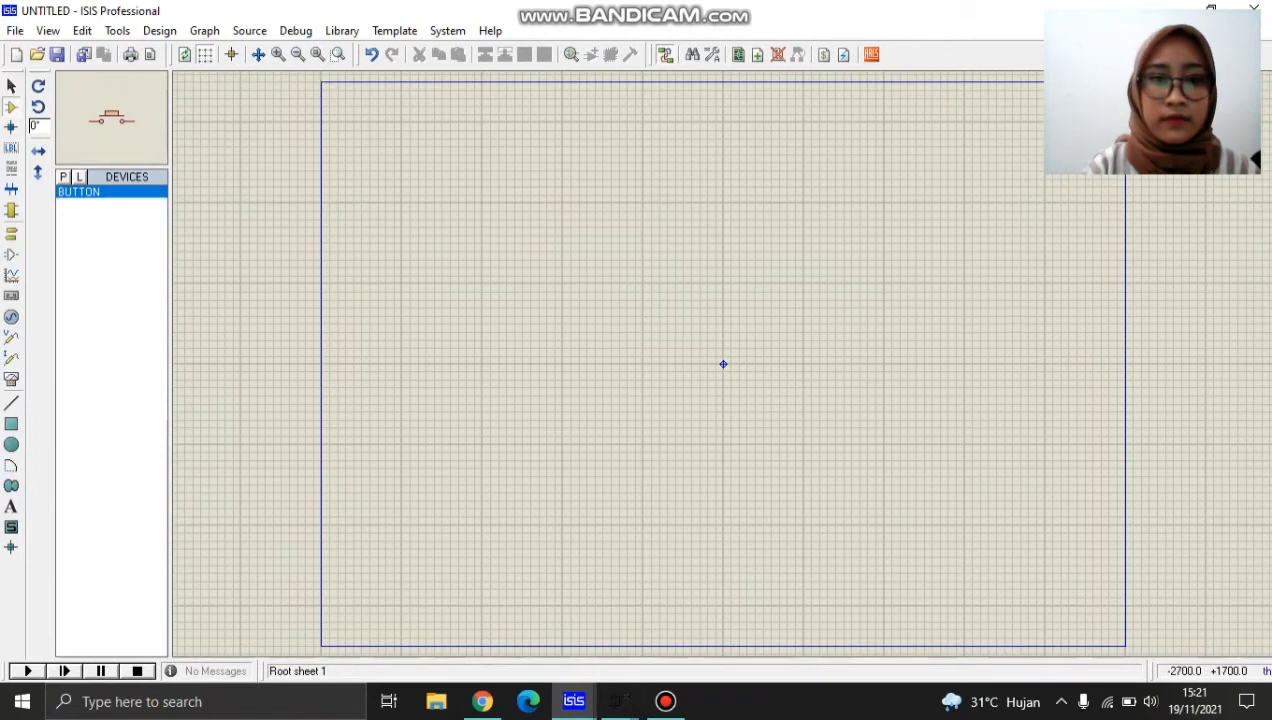
Place two push buttons one above the other in the upper-left area of the schematic sheet.
{"action": "left_click", "coordinate": [475, 252]}
{"action": "left_click", "coordinate": [475, 250]}
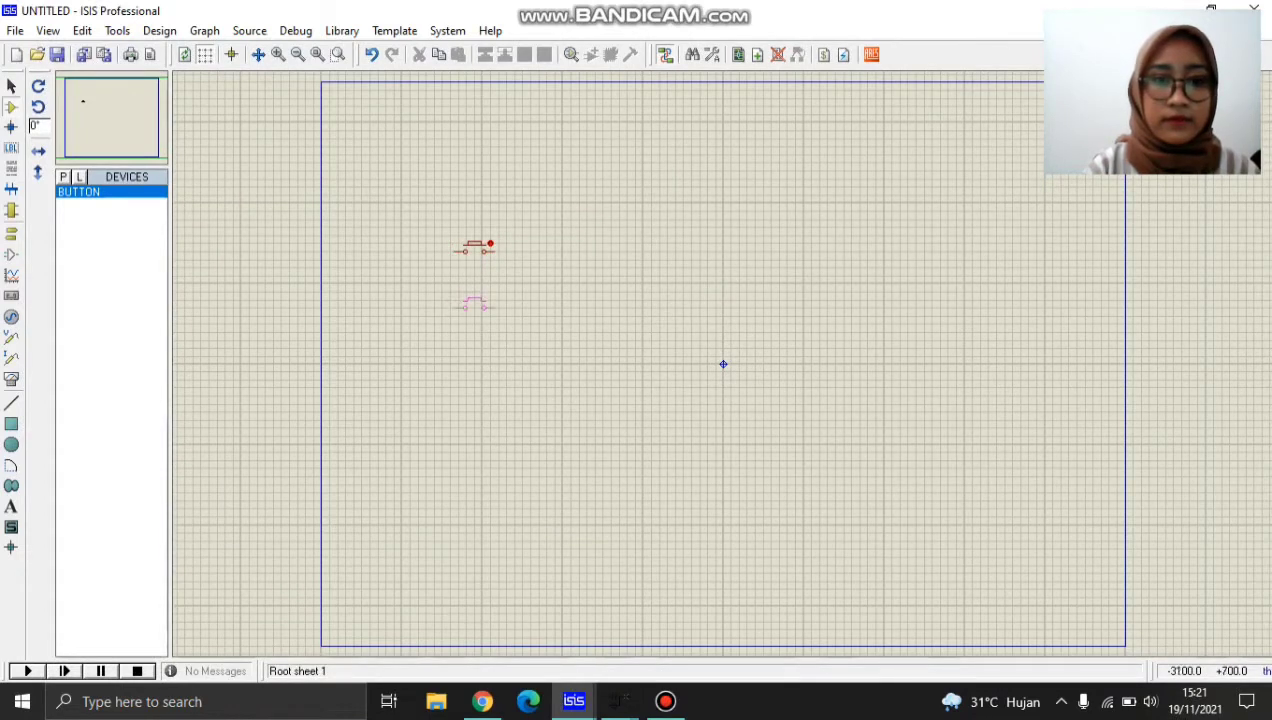
{"action": "left_click", "coordinate": [475, 304]}
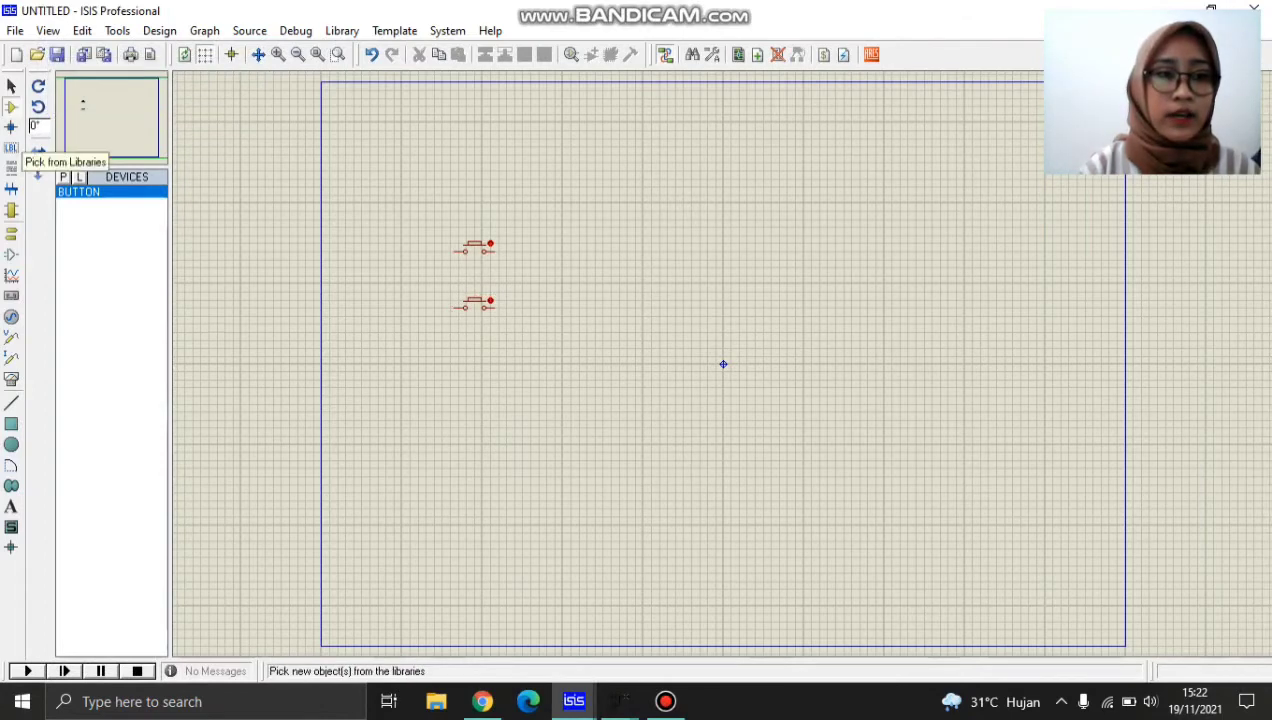
Find the PIC16F877A microcontroller in the component library and place it near the sheet's centre, beside the push buttons.
{"action": "left_click", "coordinate": [63, 176]}
{"action": "type", "text": "pic"}
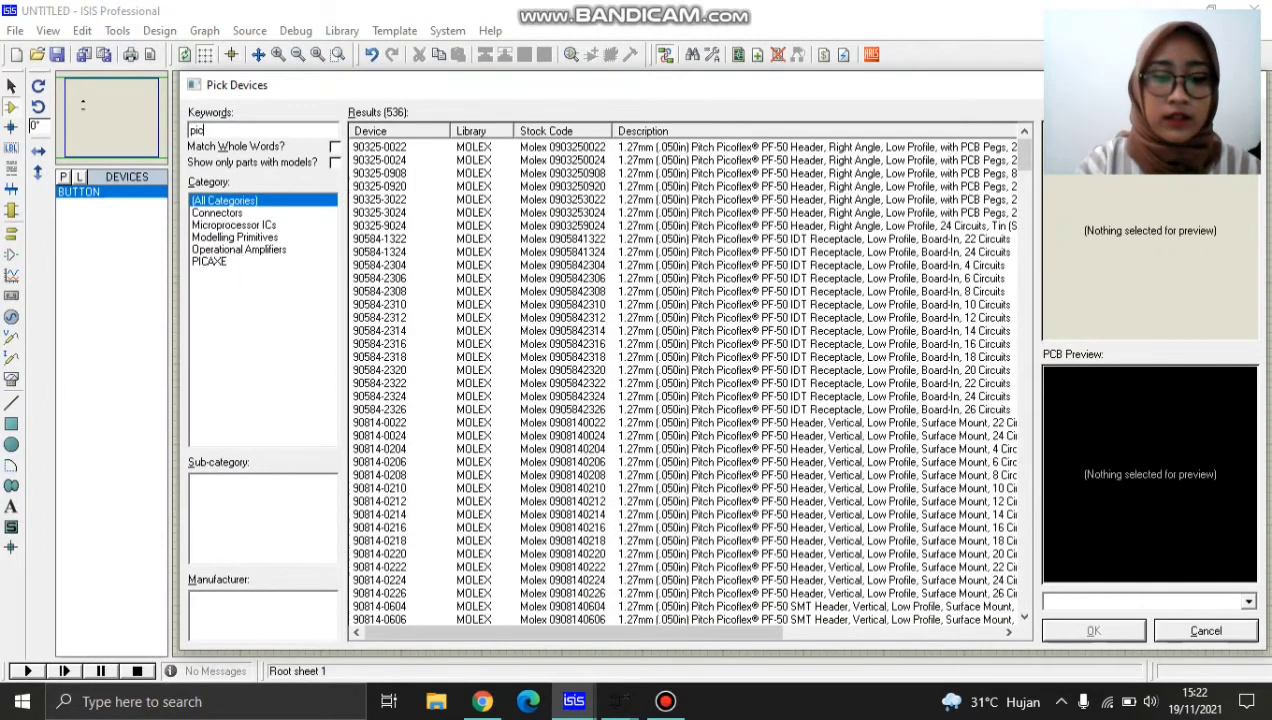
{"action": "type", "text": "16"}
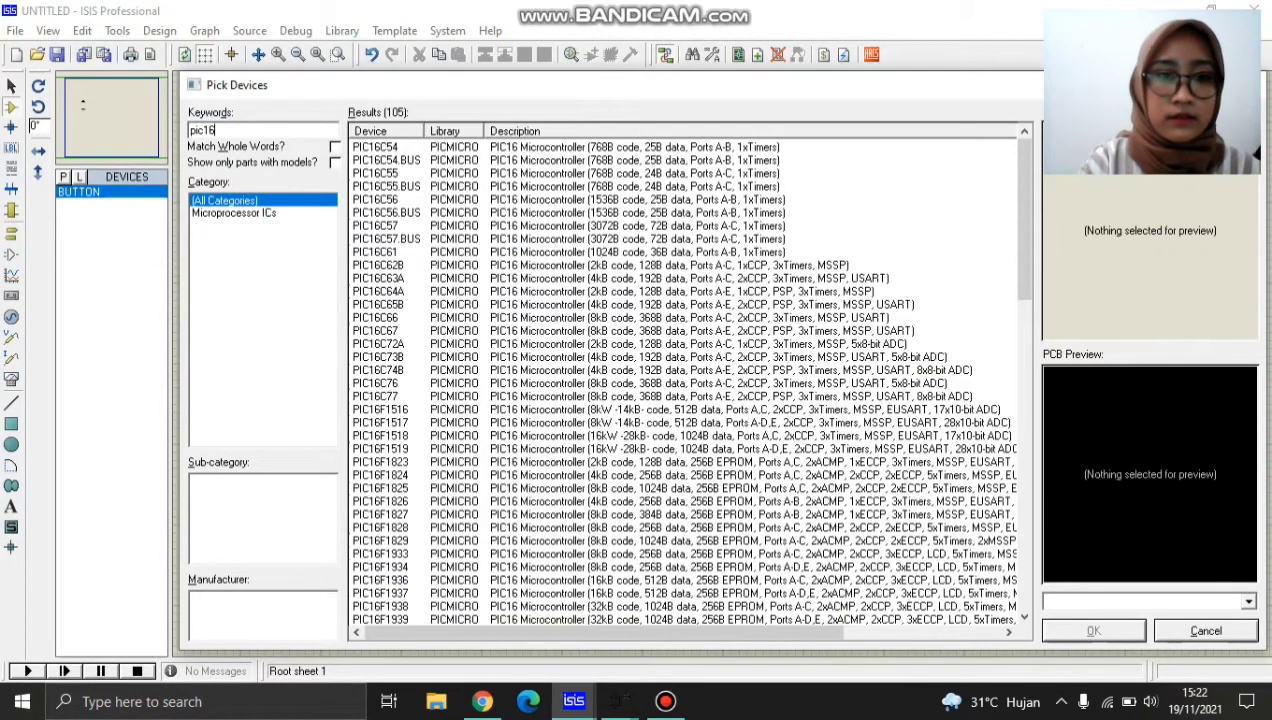
{"action": "type", "text": "f"}
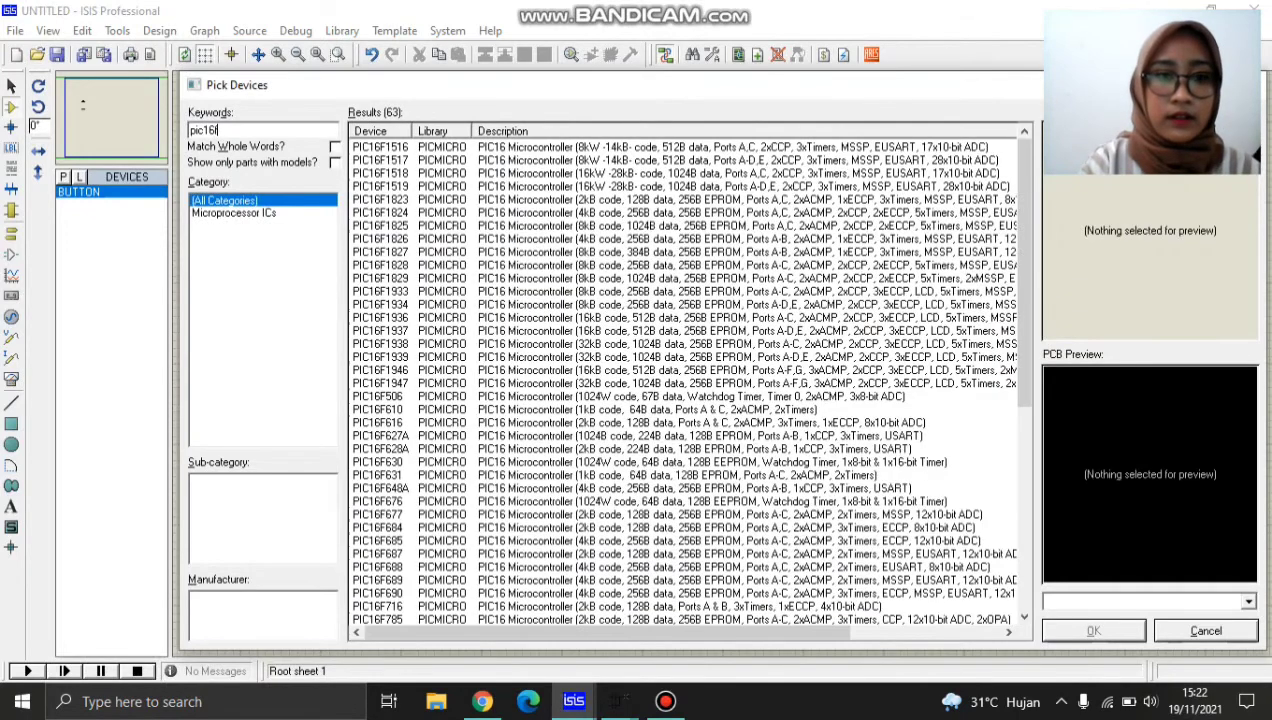
{"action": "type", "text": "8"}
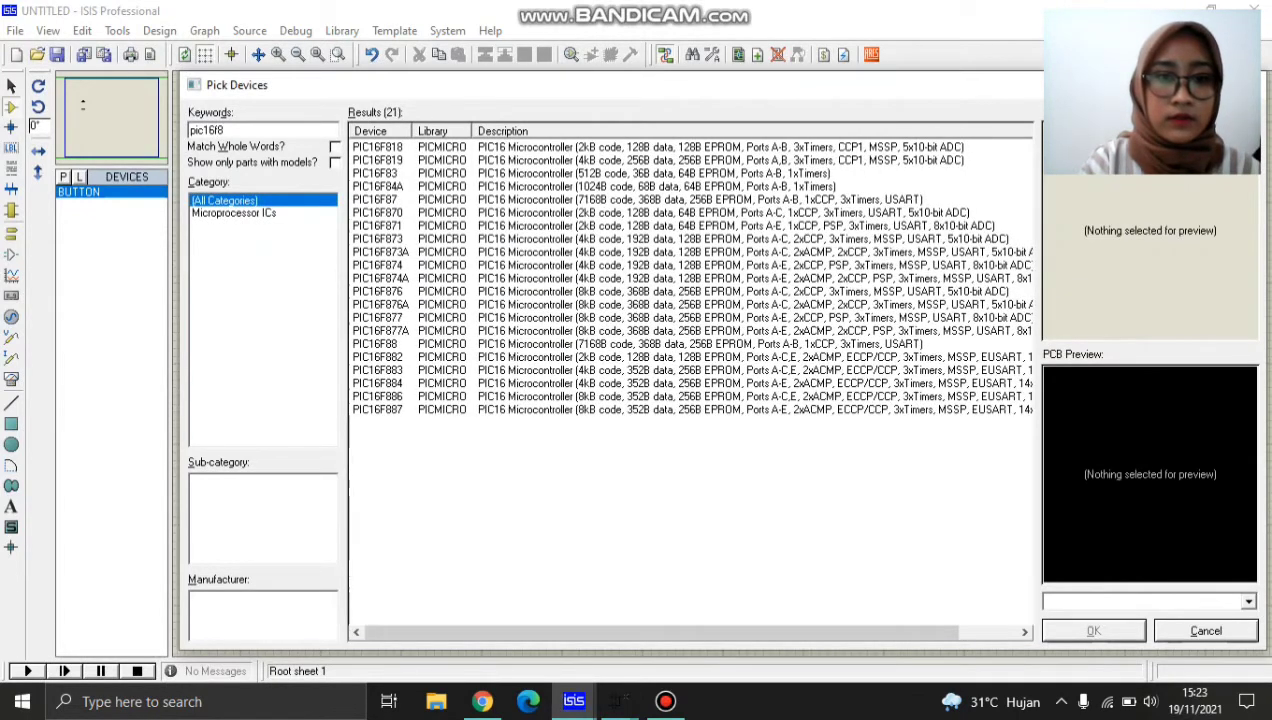
{"action": "type", "text": "7"}
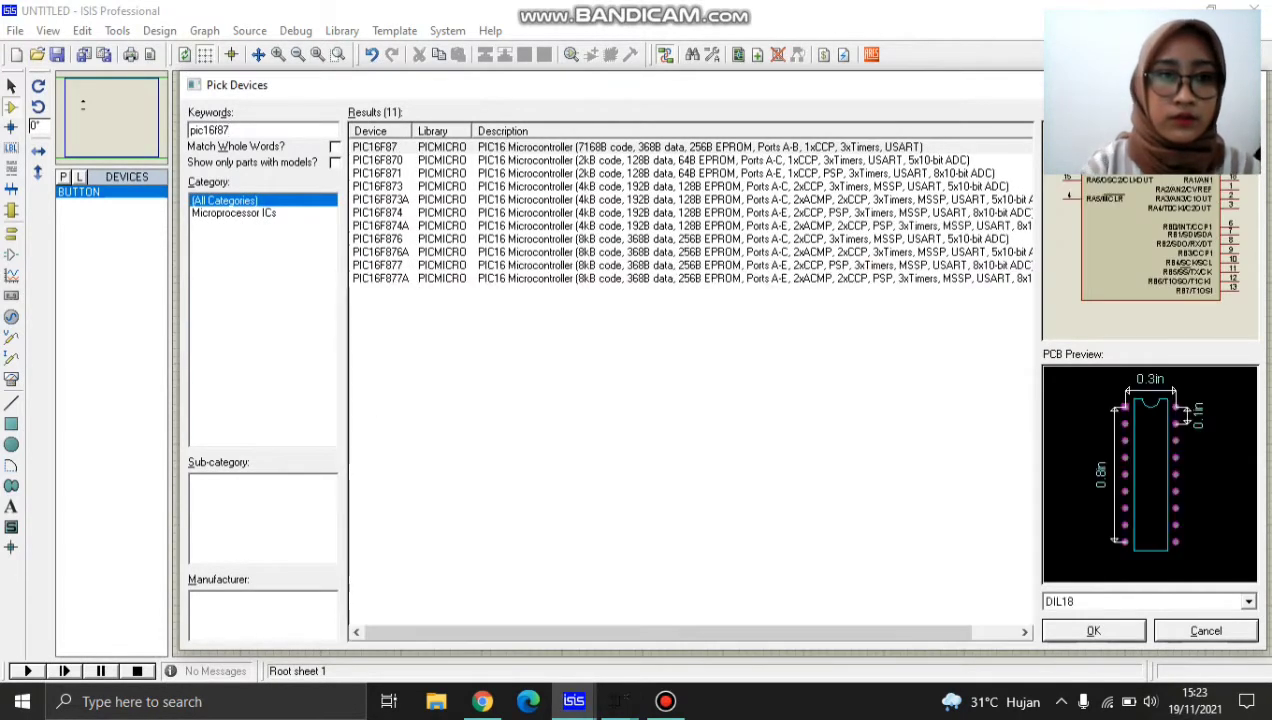
{"action": "type", "text": "7"}
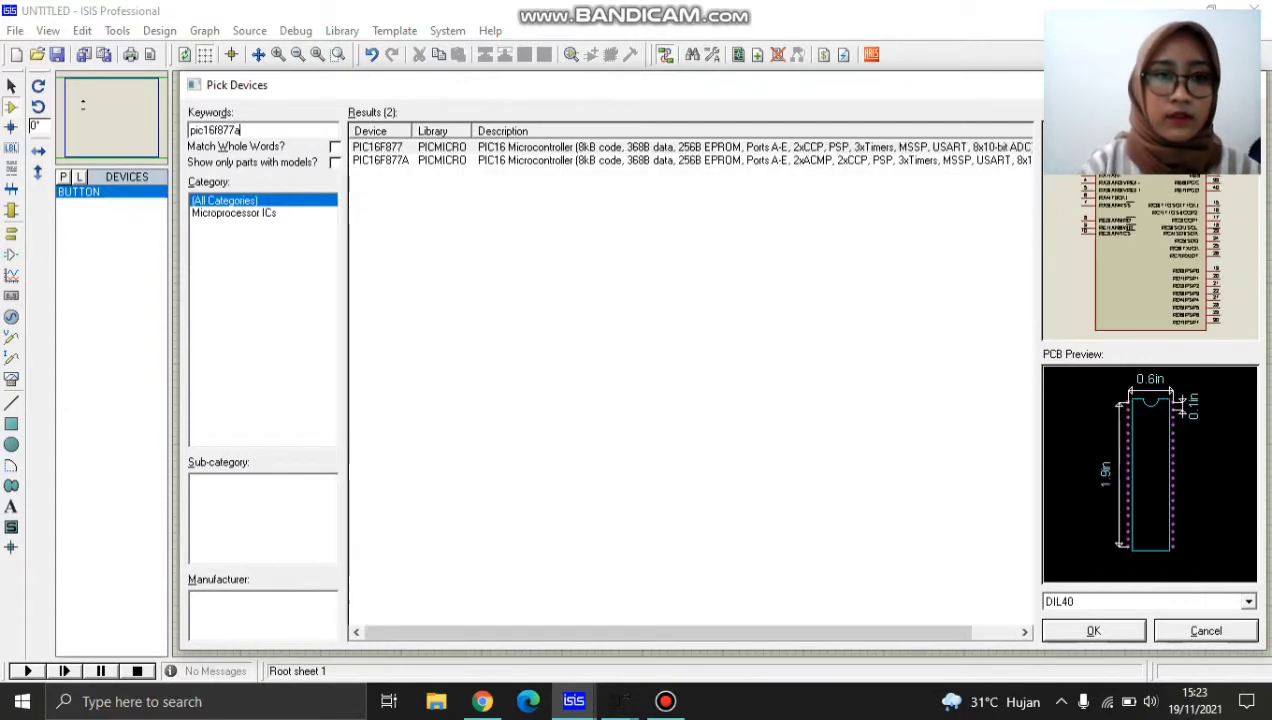
{"action": "type", "text": "a"}
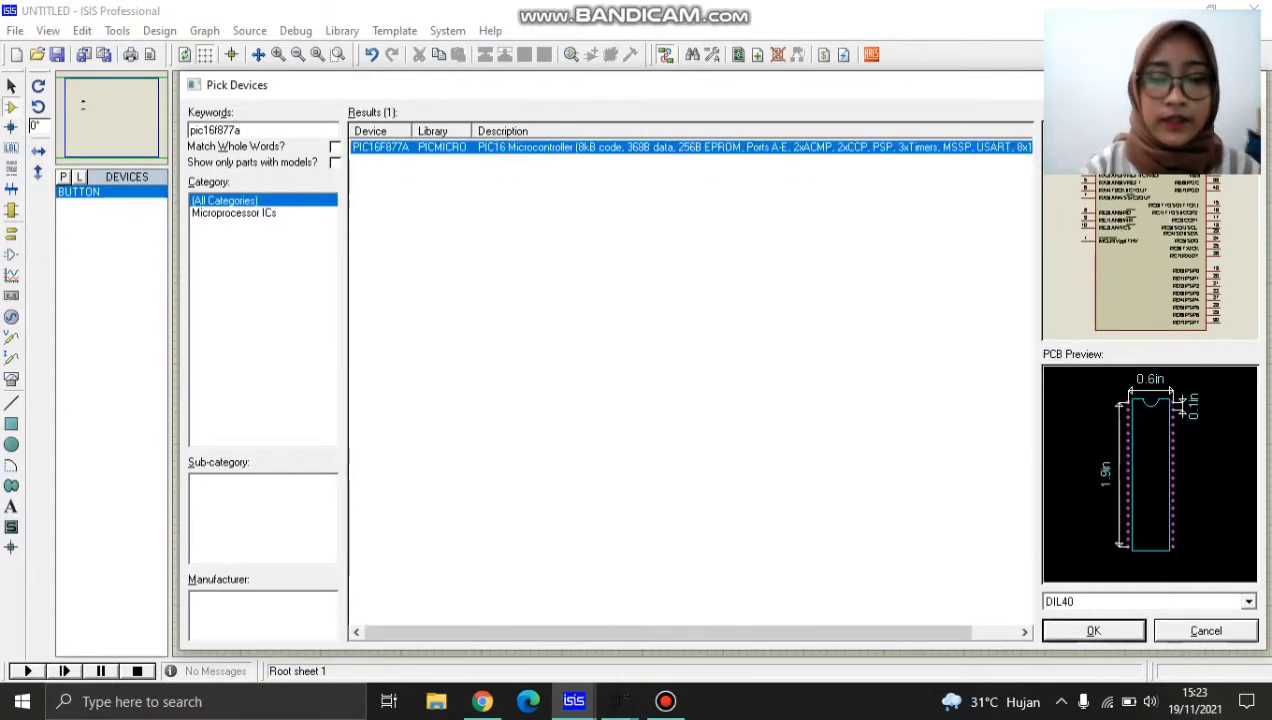
{"action": "key", "text": "Return"}
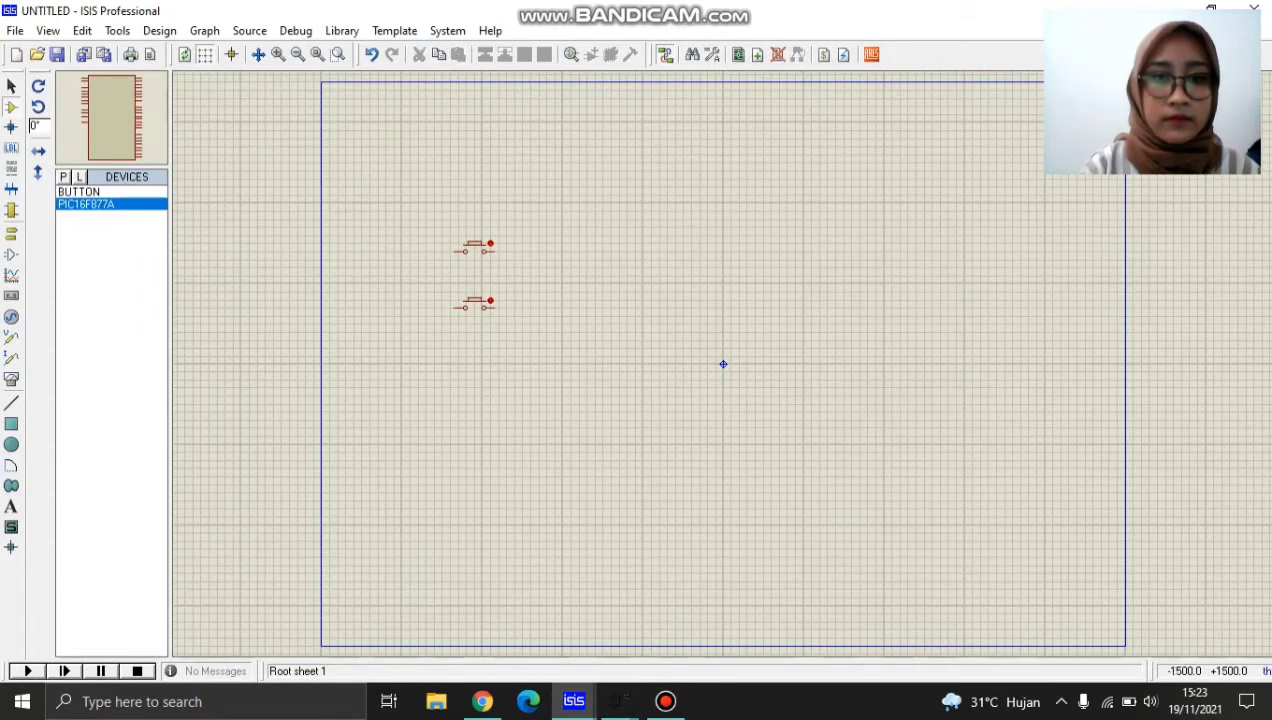
{"action": "left_click", "coordinate": [723, 364]}
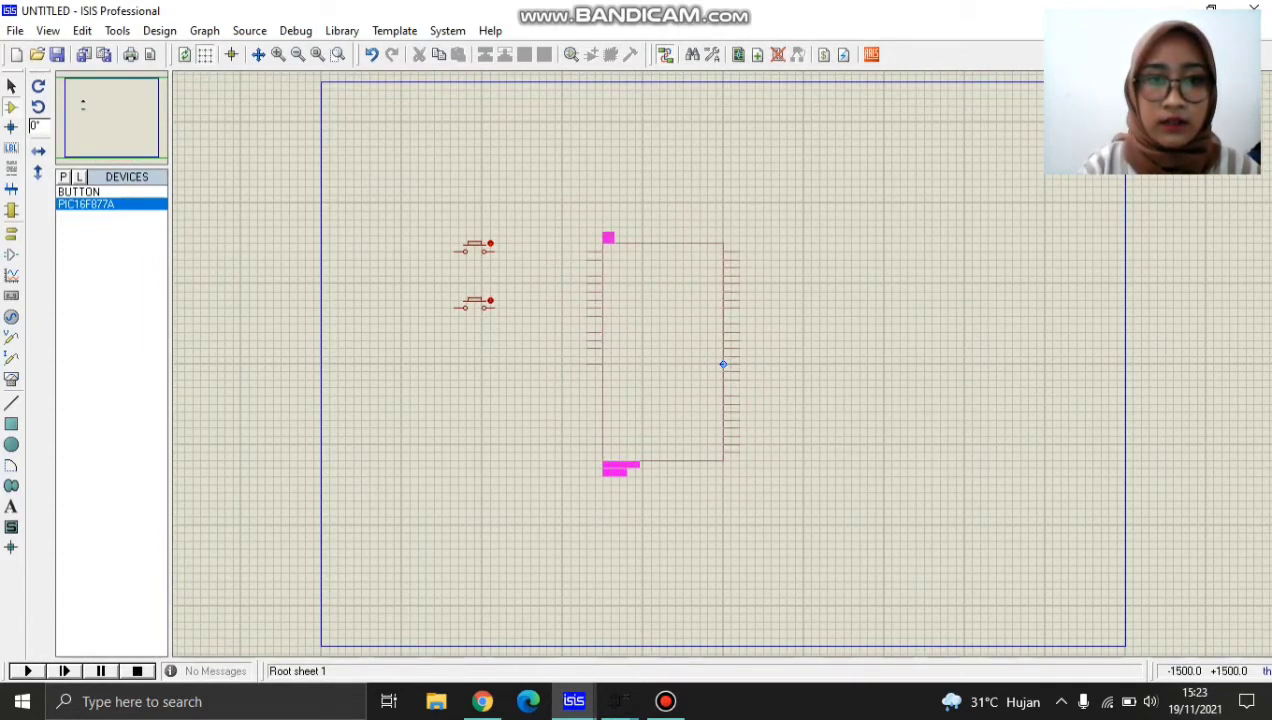
{"action": "left_click", "coordinate": [723, 364]}
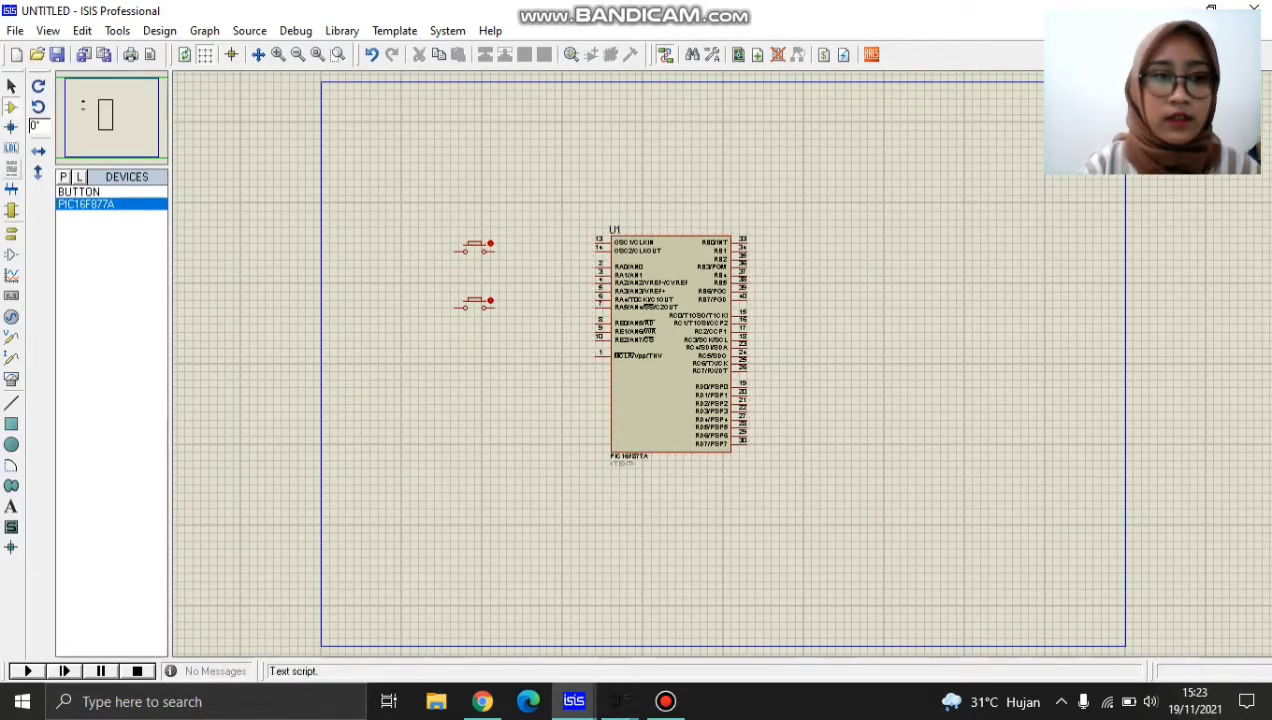
Search the component library for "led" and add the animated LED-GREEN model to the device list.
{"action": "left_click", "coordinate": [63, 177]}
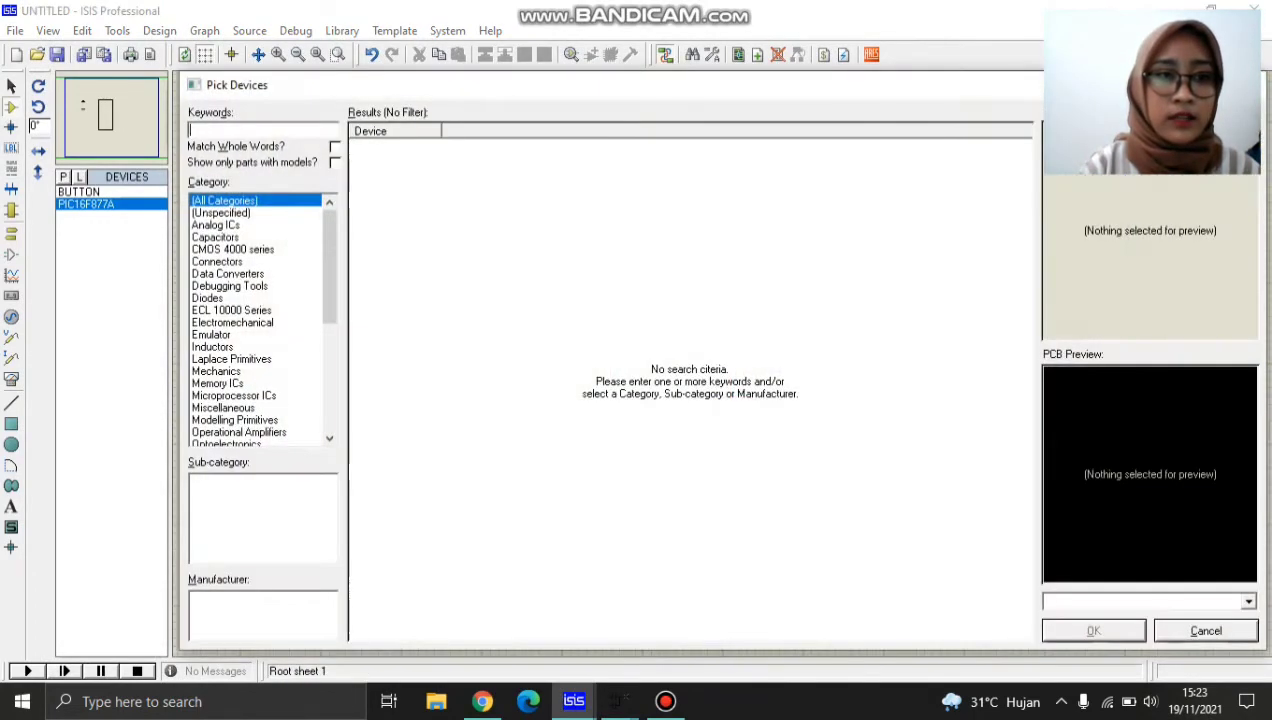
{"action": "type", "text": "led"}
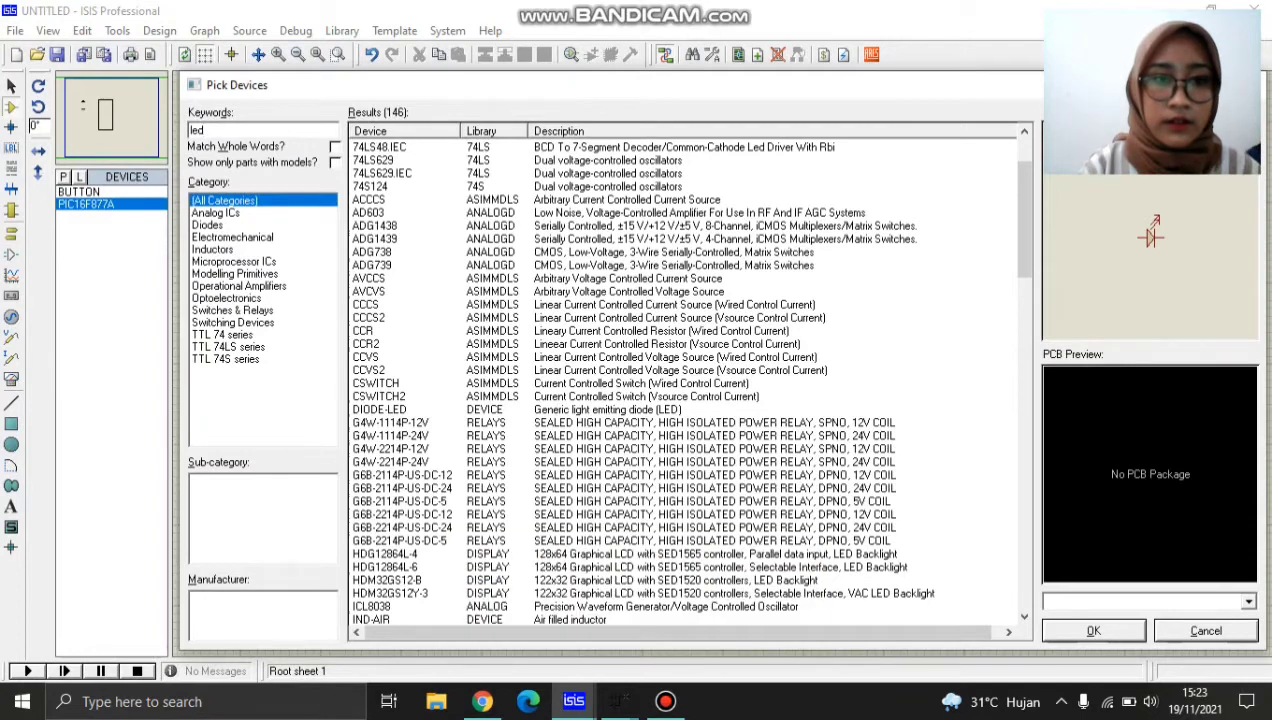
{"action": "key", "text": "Down"}
{"action": "key", "text": "Down"}
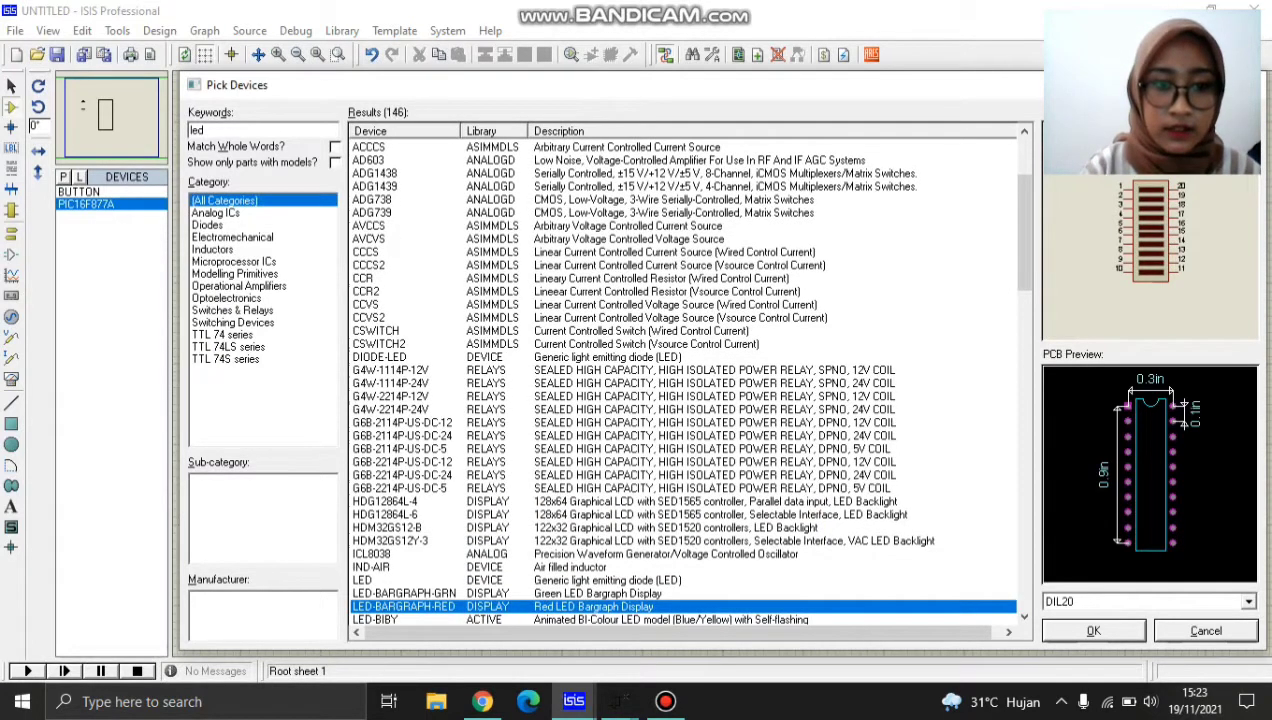
{"action": "key", "text": "Down"}
{"action": "key", "text": "Down"}
{"action": "key", "text": "Down"}
{"action": "key", "text": "Down"}
{"action": "key", "text": "Down"}
{"action": "key", "text": "Down"}
{"action": "key", "text": "Down"}
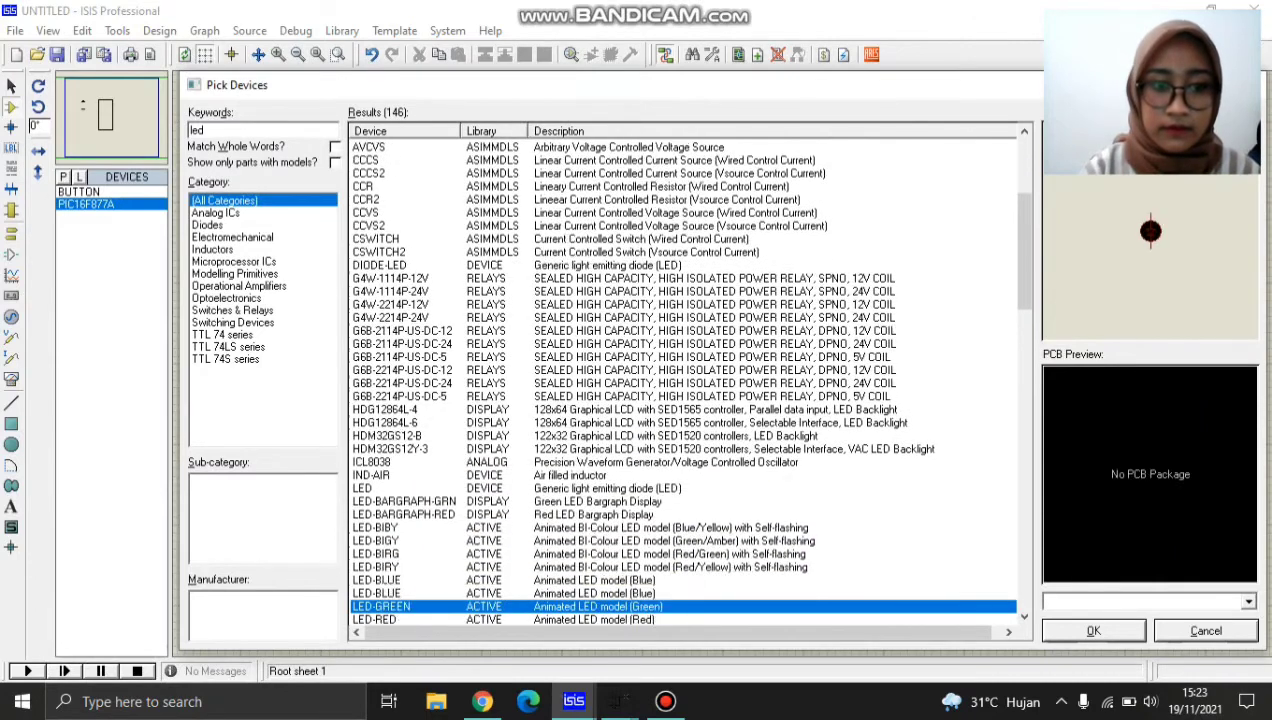
{"action": "key", "text": "Up"}
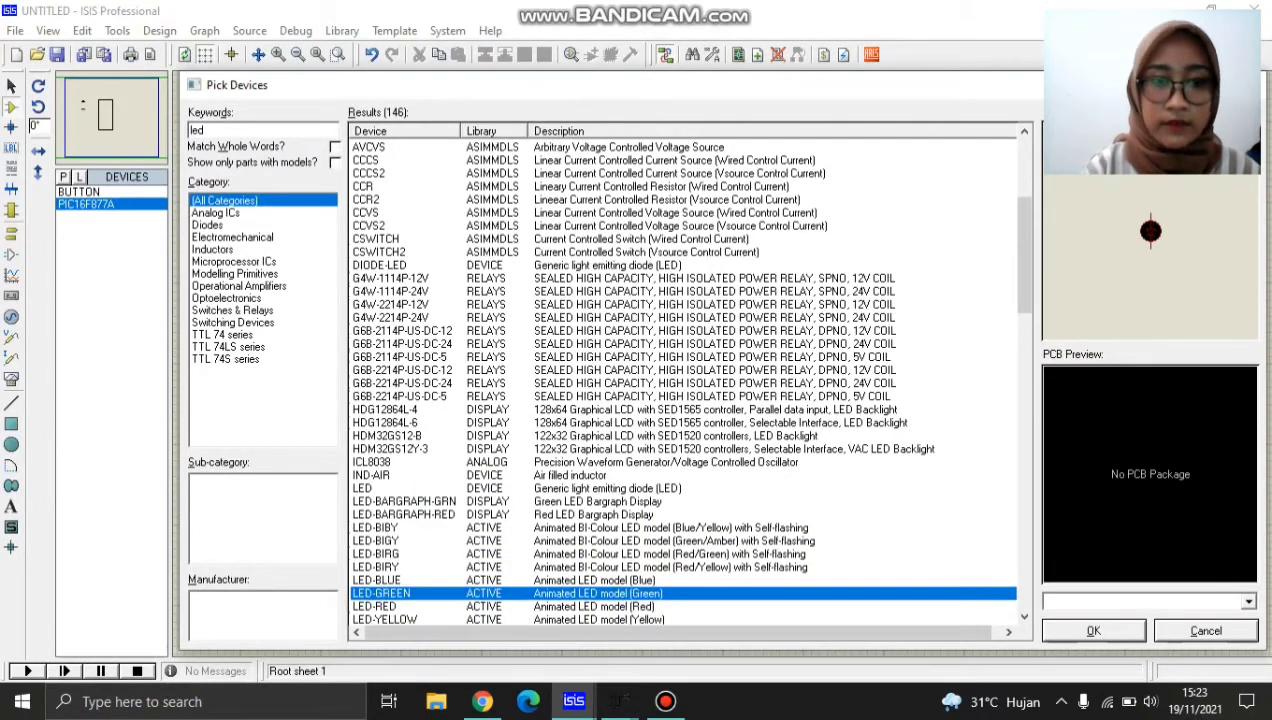
{"action": "key", "text": "Return"}
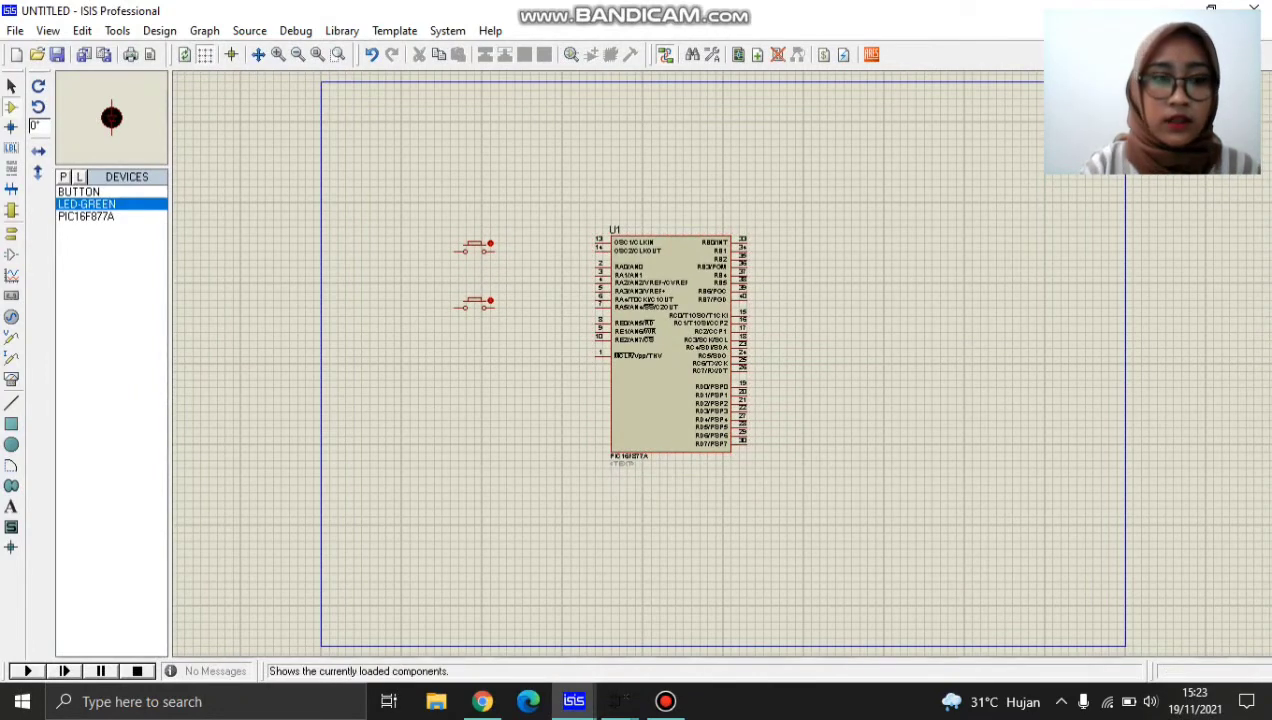
Search the component library for "moto" and add the simple DC MOTOR from the ACTIVE library to the device list.
{"action": "left_click", "coordinate": [62, 176]}
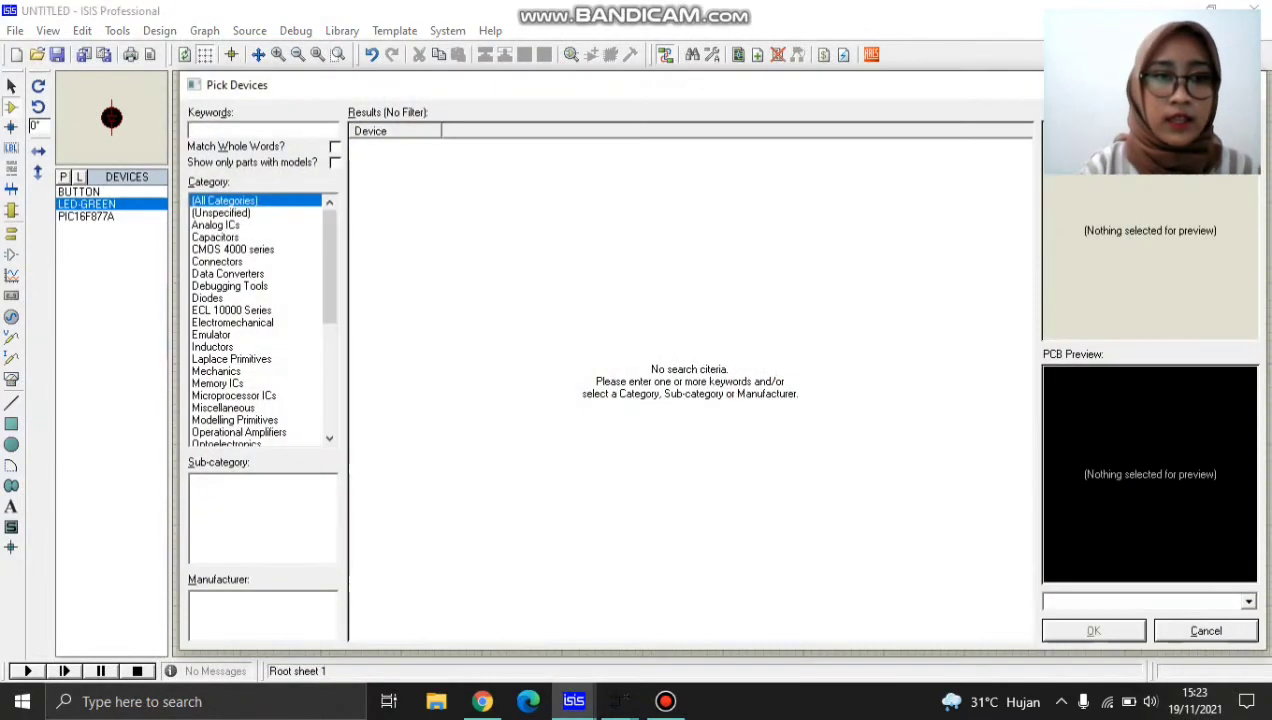
{"action": "type", "text": "moto"}
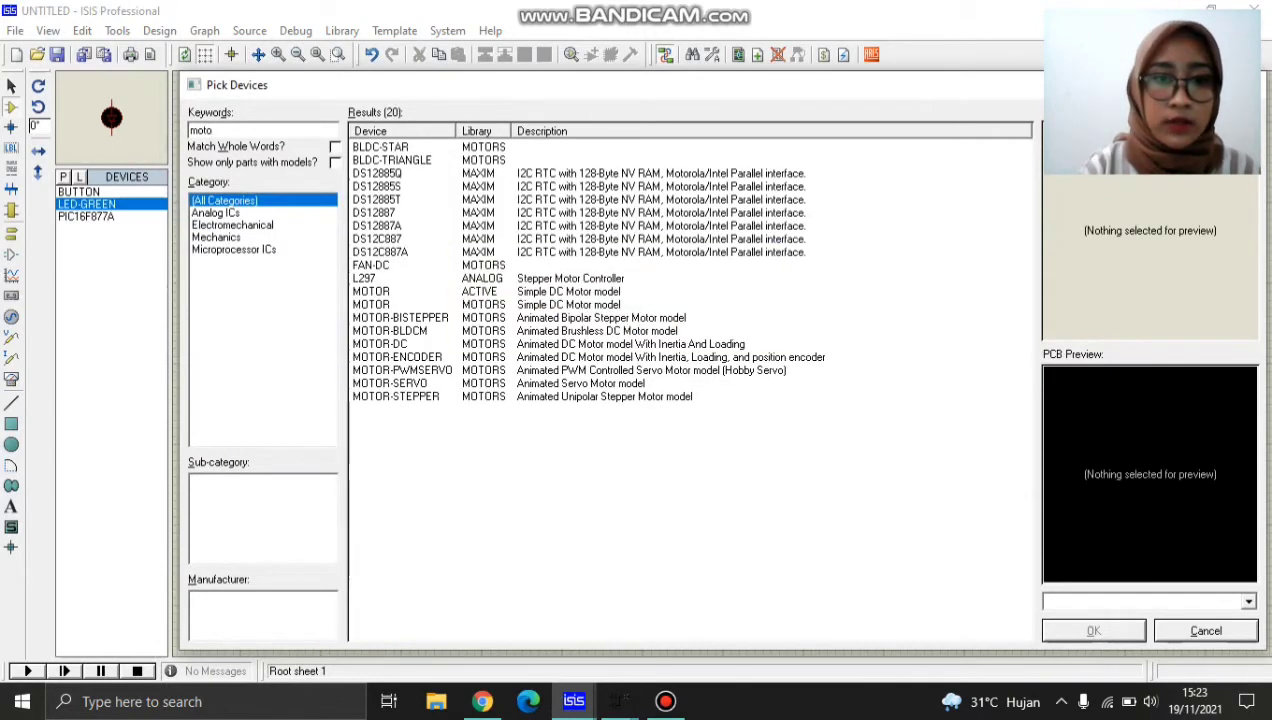
{"action": "left_click", "coordinate": [385, 291]}
{"action": "key", "text": "Return"}
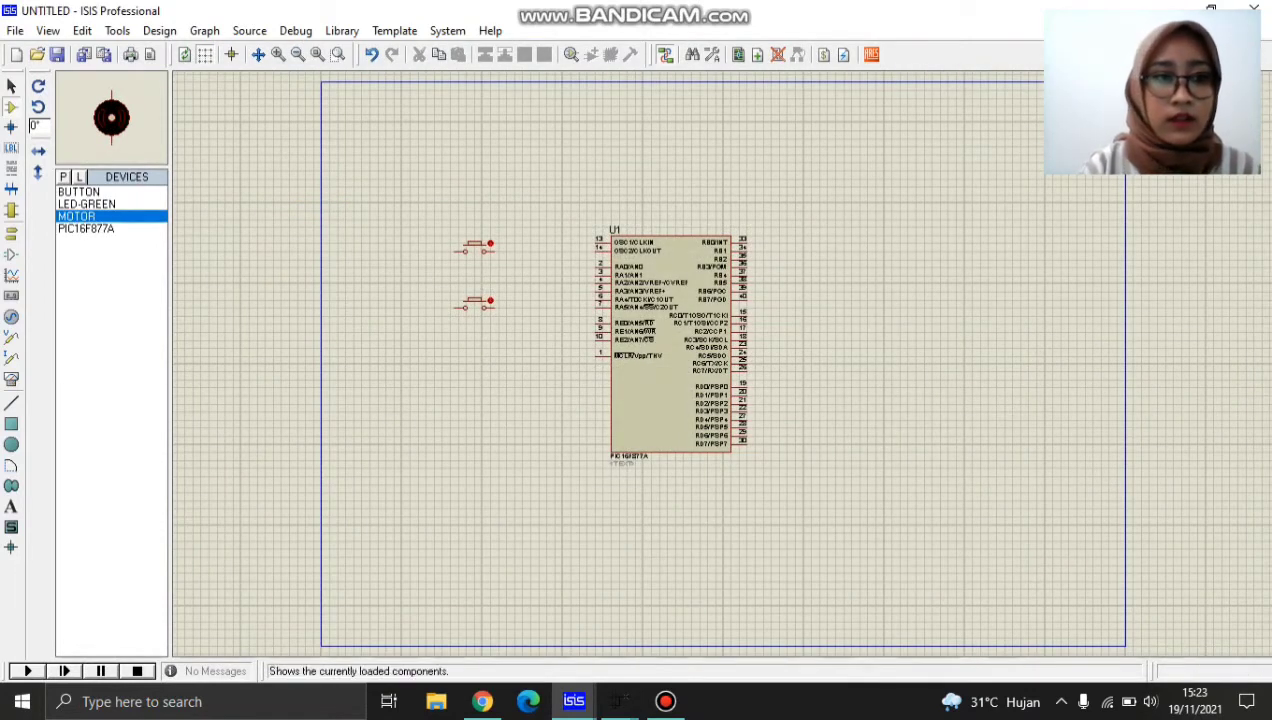
Check the motor driver chip in the UTS design and add the L293D from the component library to the untitled design's device list.
{"action": "left_click", "coordinate": [63, 177]}
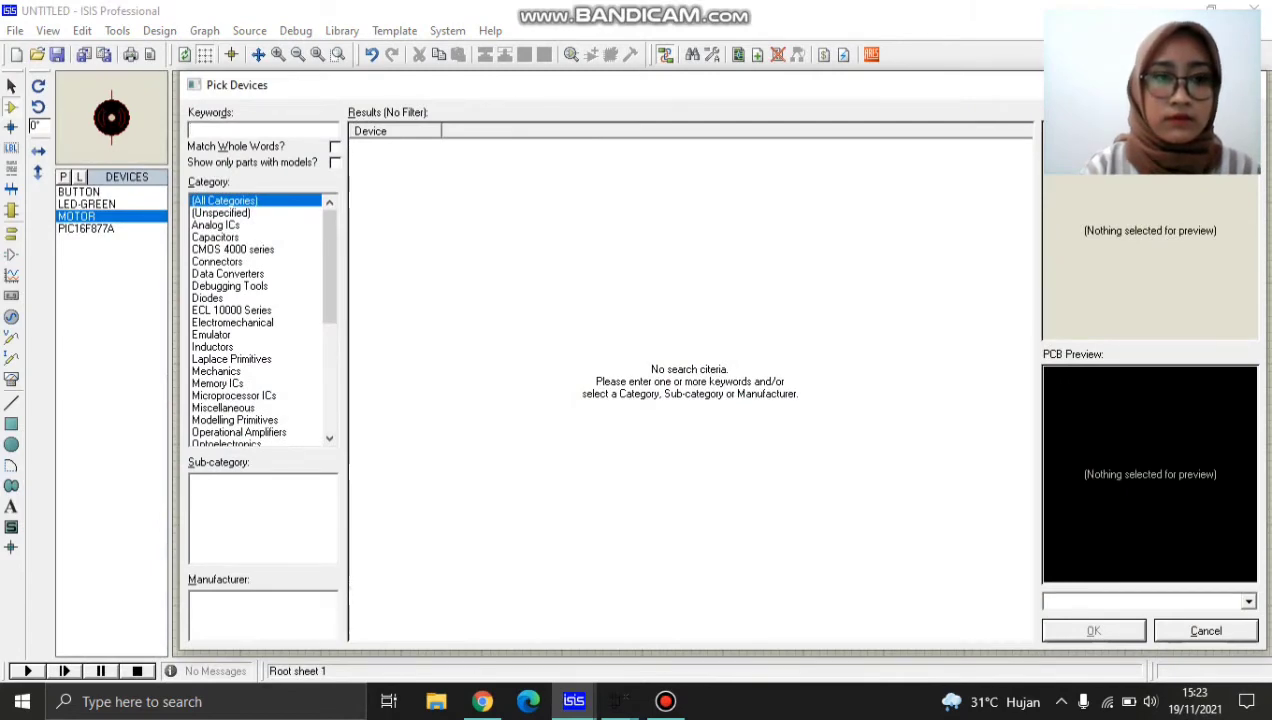
{"action": "mouse_move", "coordinate": [573, 701]}
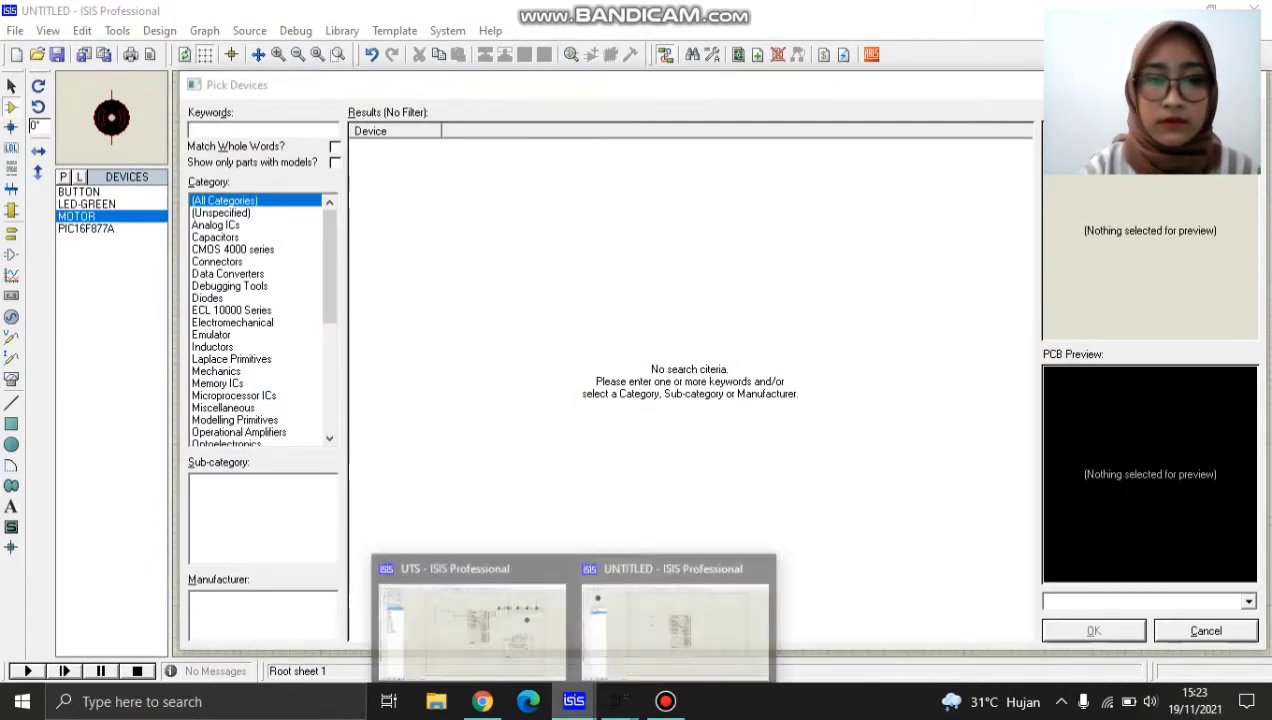
{"action": "left_click", "coordinate": [465, 615]}
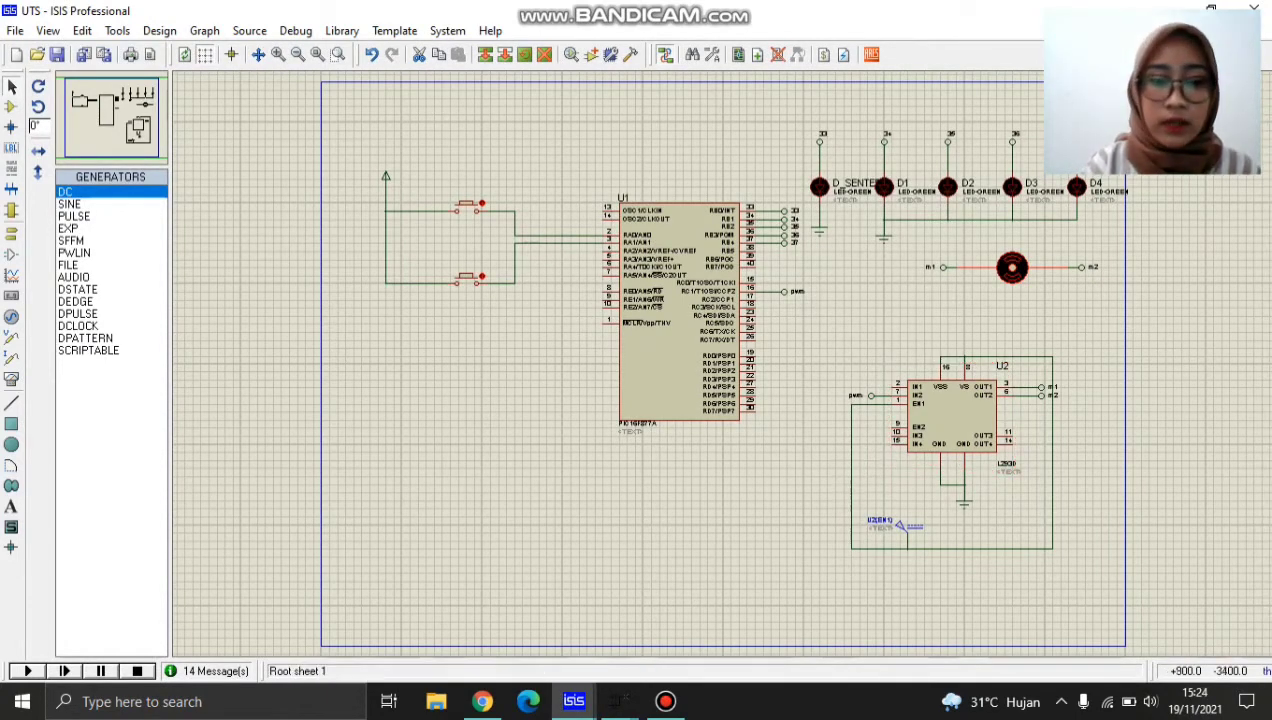
{"action": "left_click", "coordinate": [573, 701]}
{"action": "left_click", "coordinate": [675, 620]}
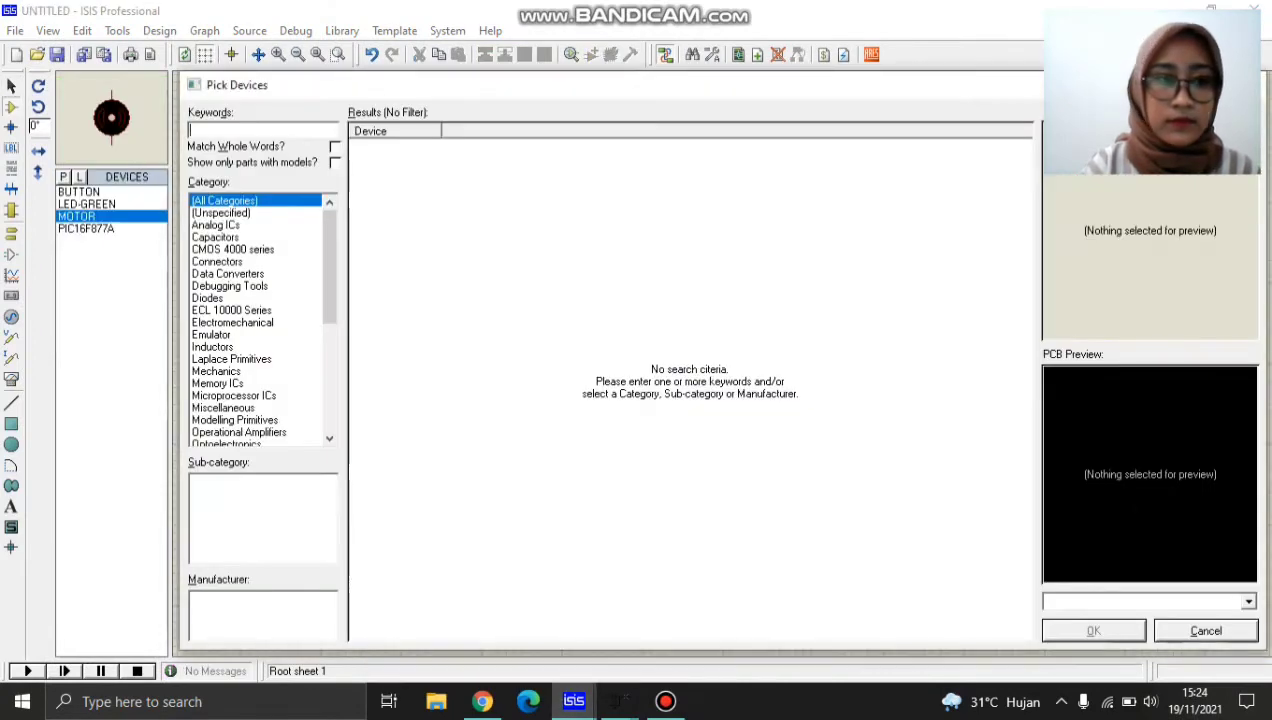
{"action": "type", "text": "l29"}
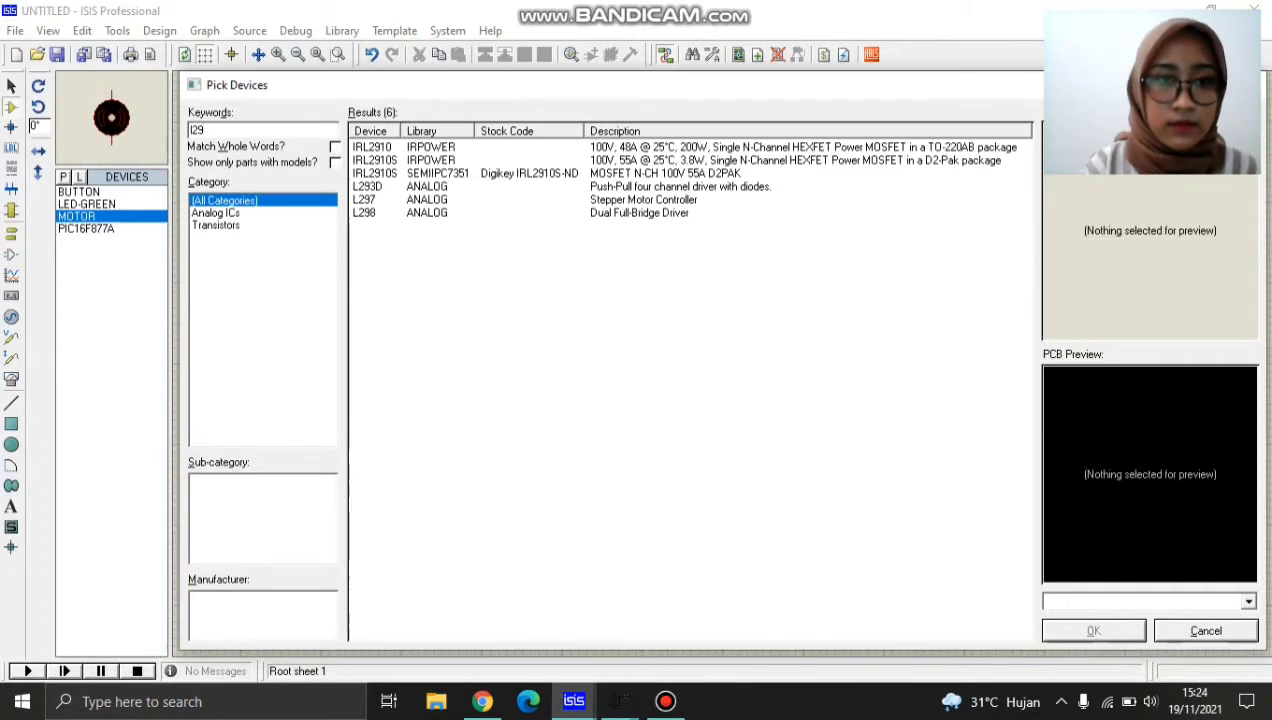
{"action": "left_click", "coordinate": [367, 187]}
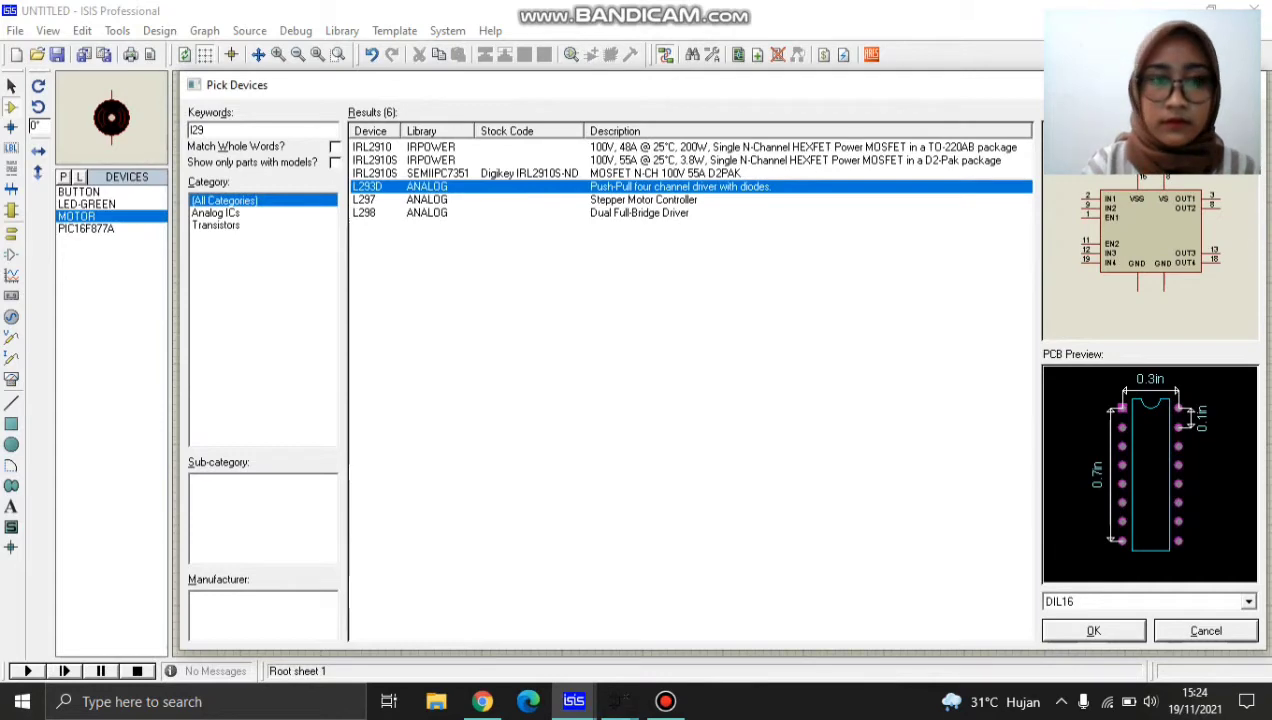
{"action": "left_click", "coordinate": [1094, 631]}
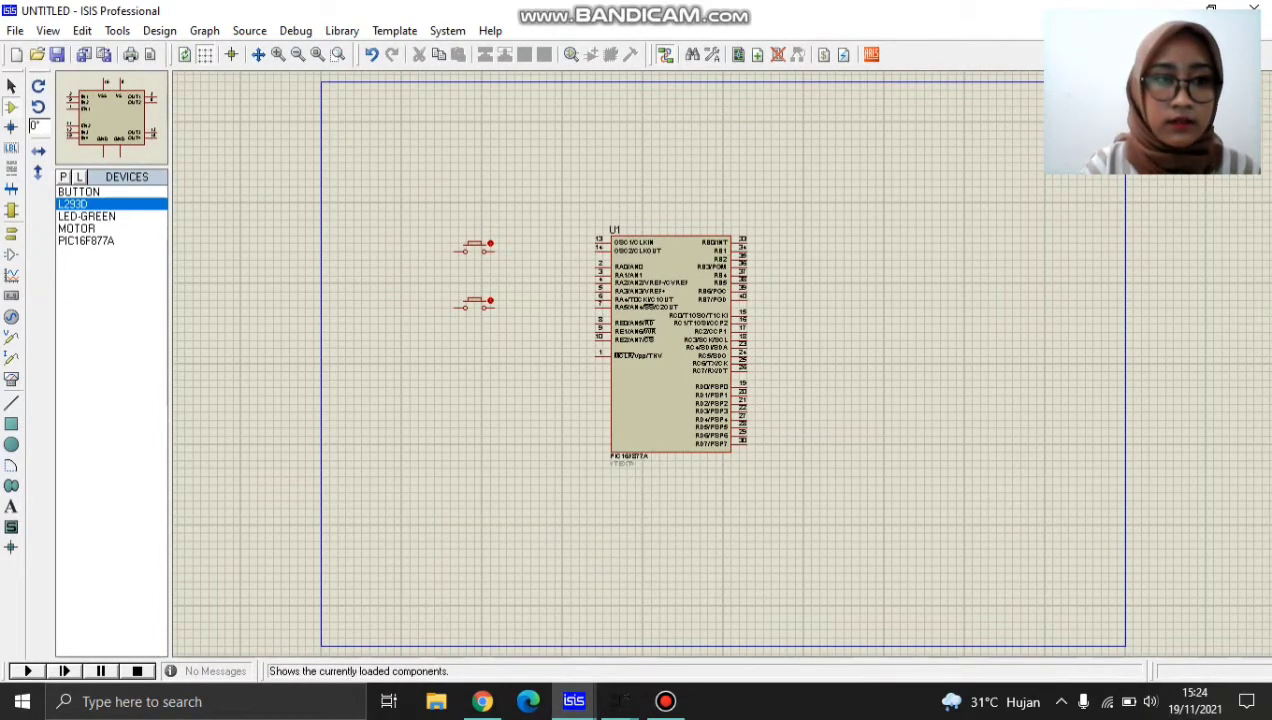
Place five LED-GREEN components in an evenly spaced horizontal row above and to the right of the PIC16F877A.
{"action": "left_click", "coordinate": [87, 216]}
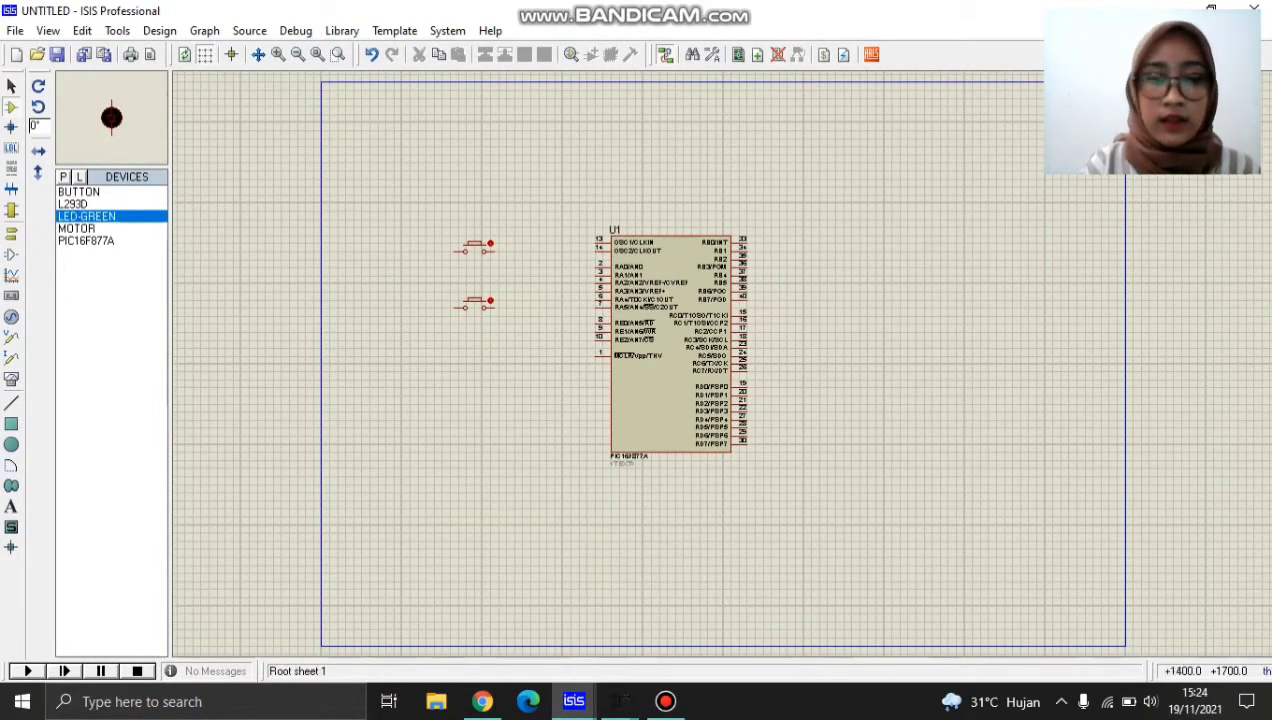
{"action": "left_click", "coordinate": [811, 211]}
{"action": "left_click", "coordinate": [811, 211]}
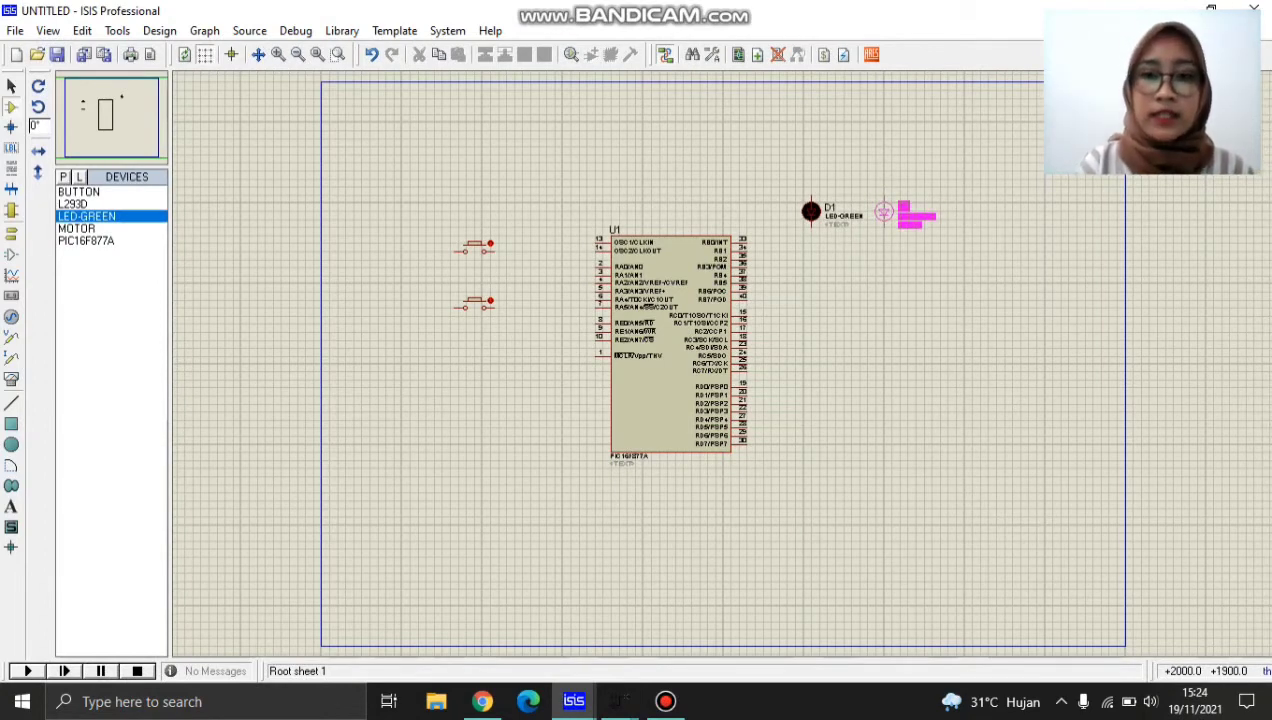
{"action": "left_click", "coordinate": [884, 212]}
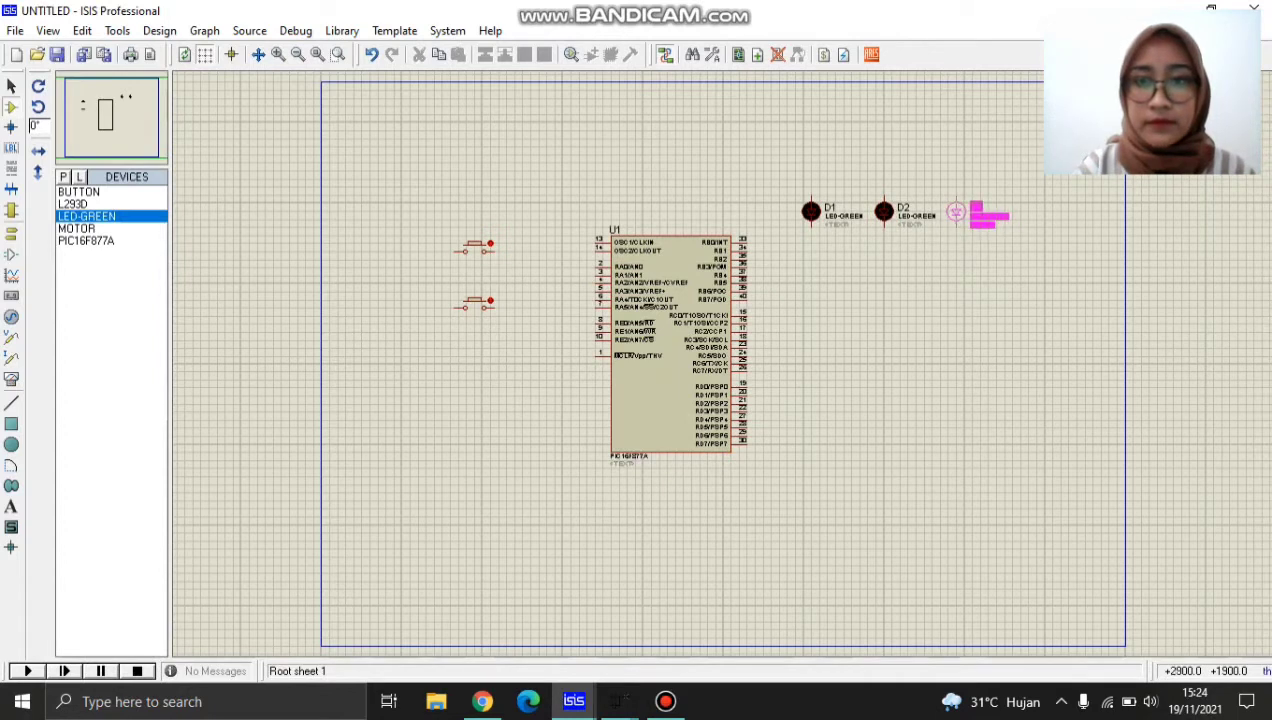
{"action": "left_click", "coordinate": [956, 212]}
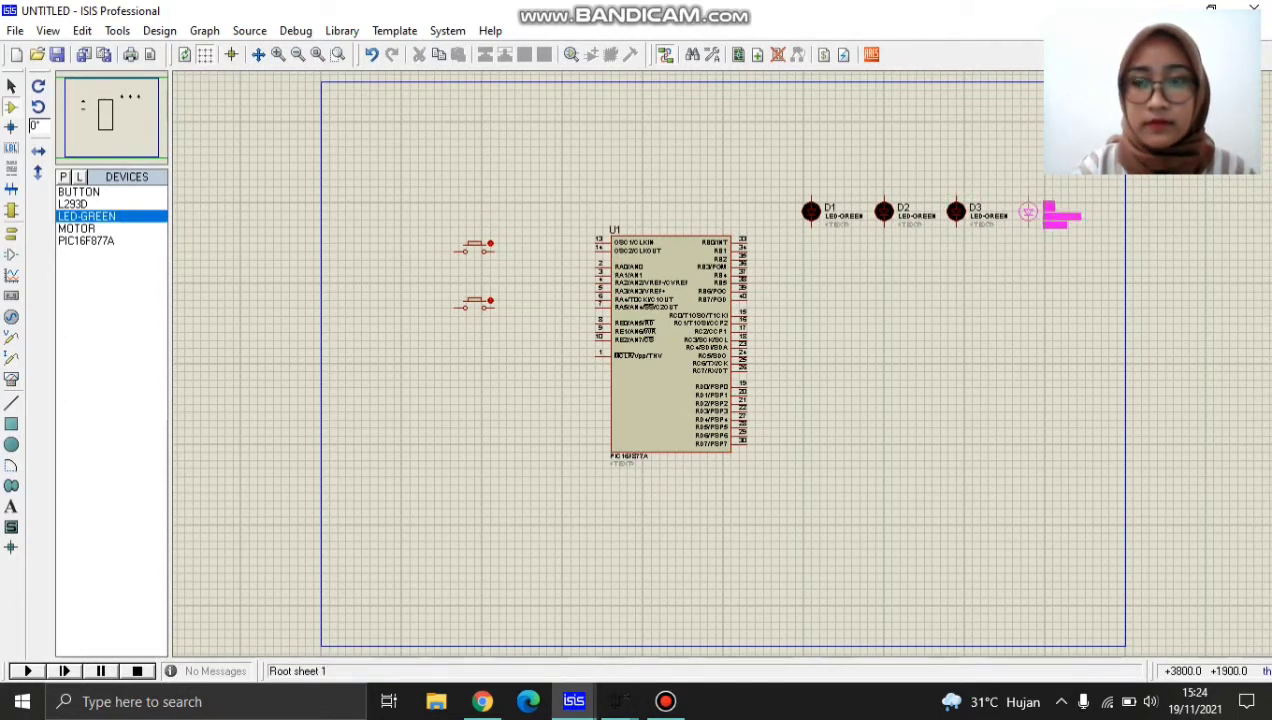
{"action": "left_click", "coordinate": [1028, 212]}
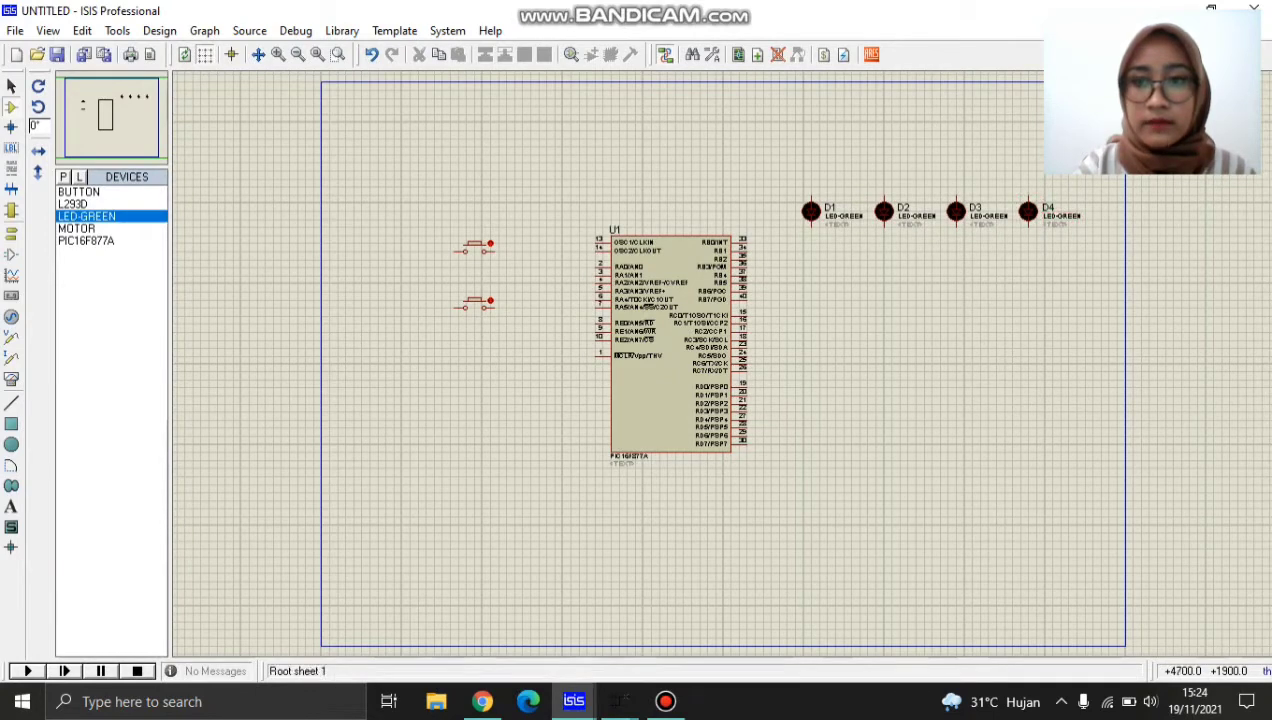
{"action": "left_click", "coordinate": [1100, 212]}
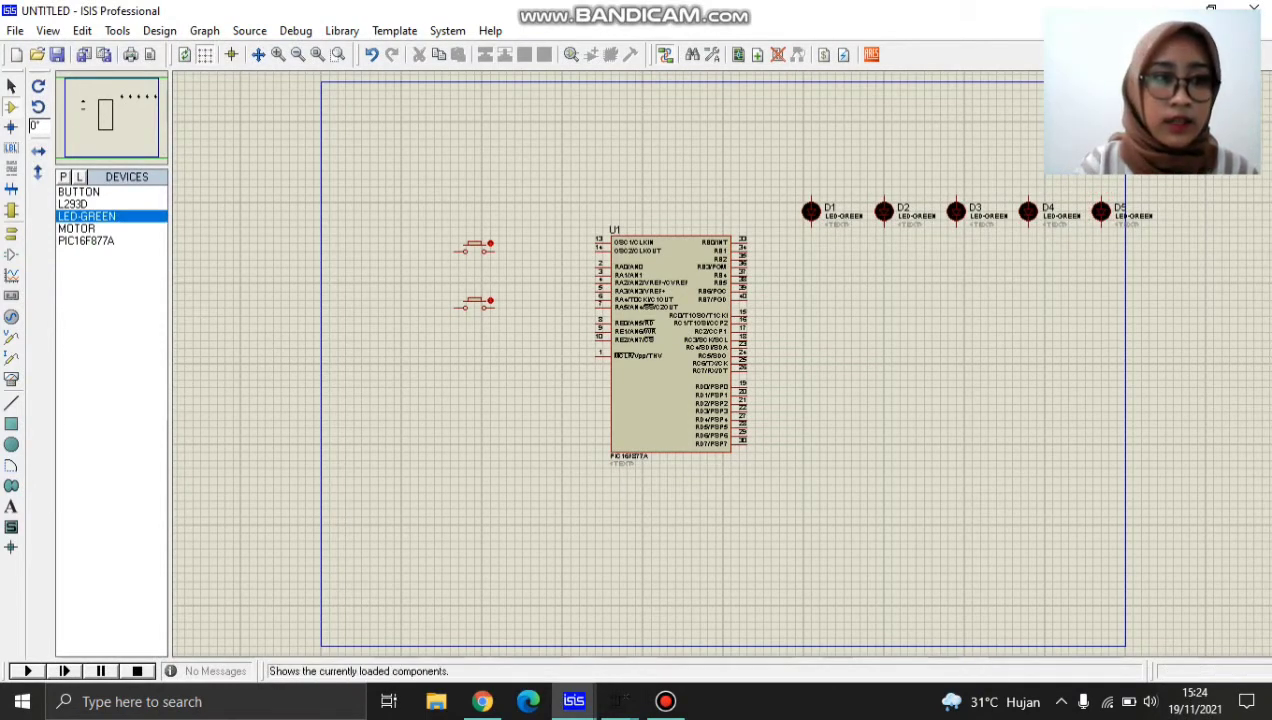
Place the MOTOR below the middle LED of the row and the L293D driver beneath the motor.
{"action": "left_click", "coordinate": [78, 228]}
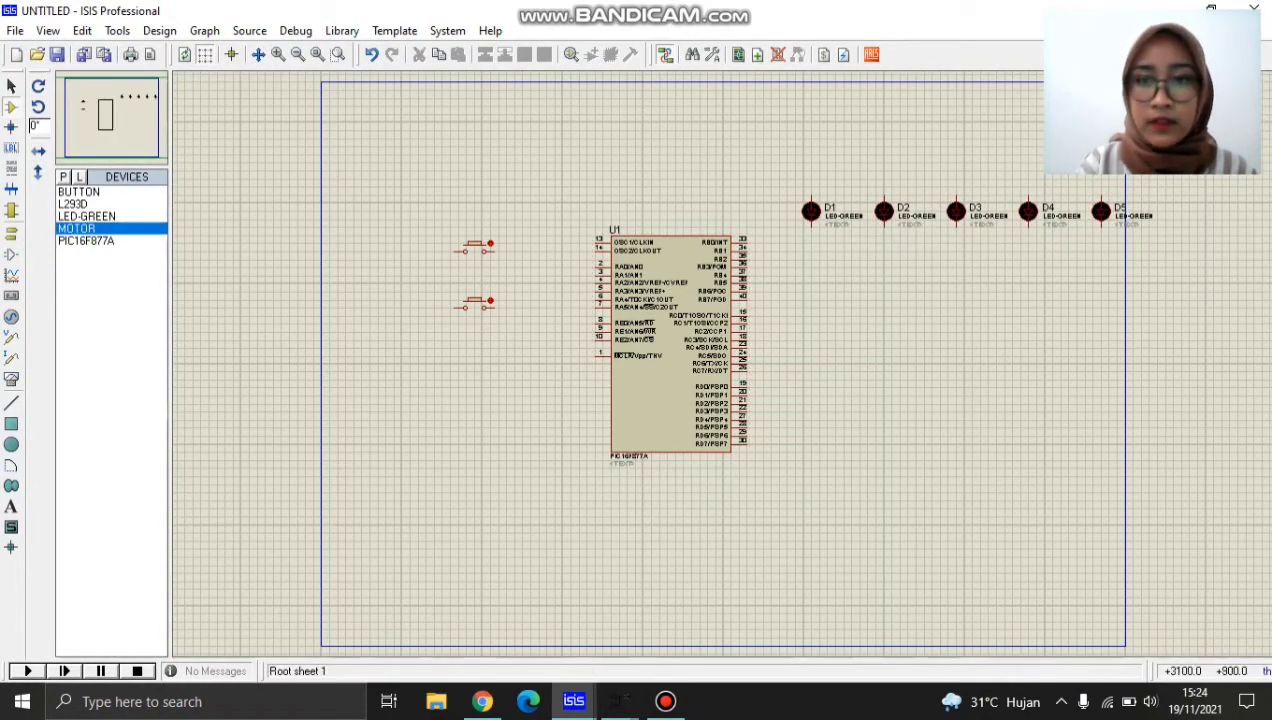
{"action": "left_click", "coordinate": [964, 300]}
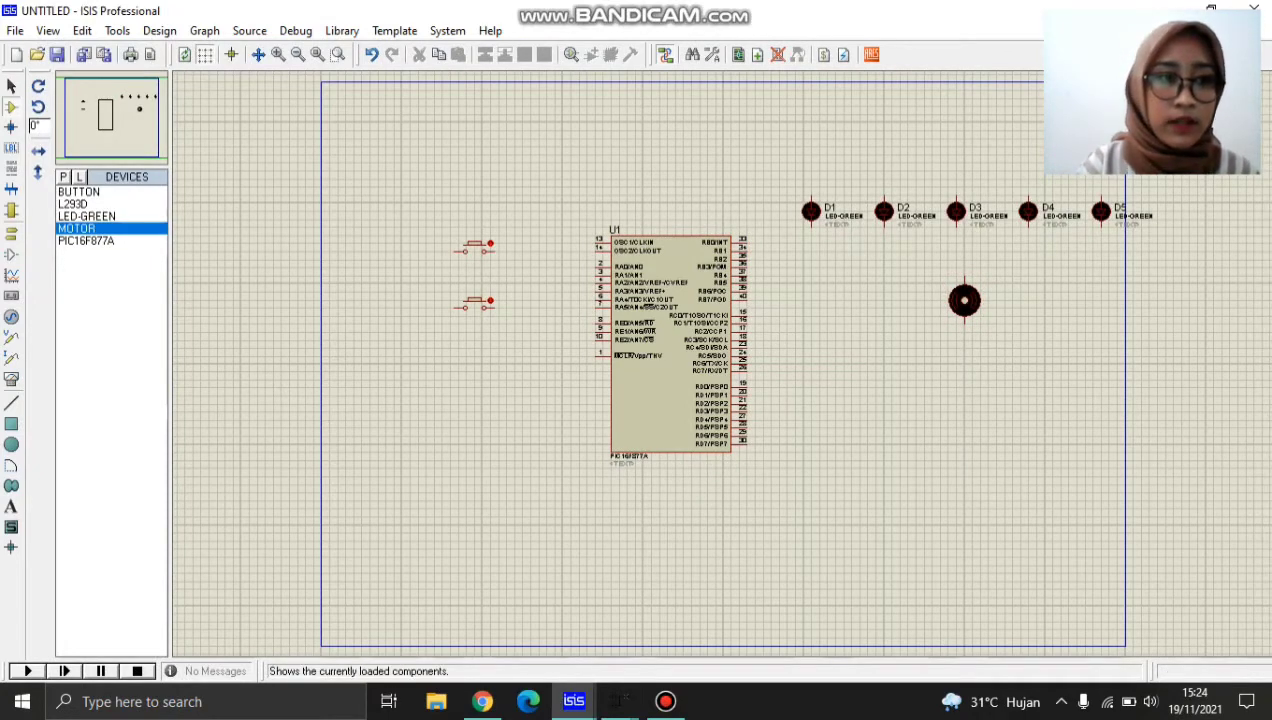
{"action": "left_click", "coordinate": [72, 203]}
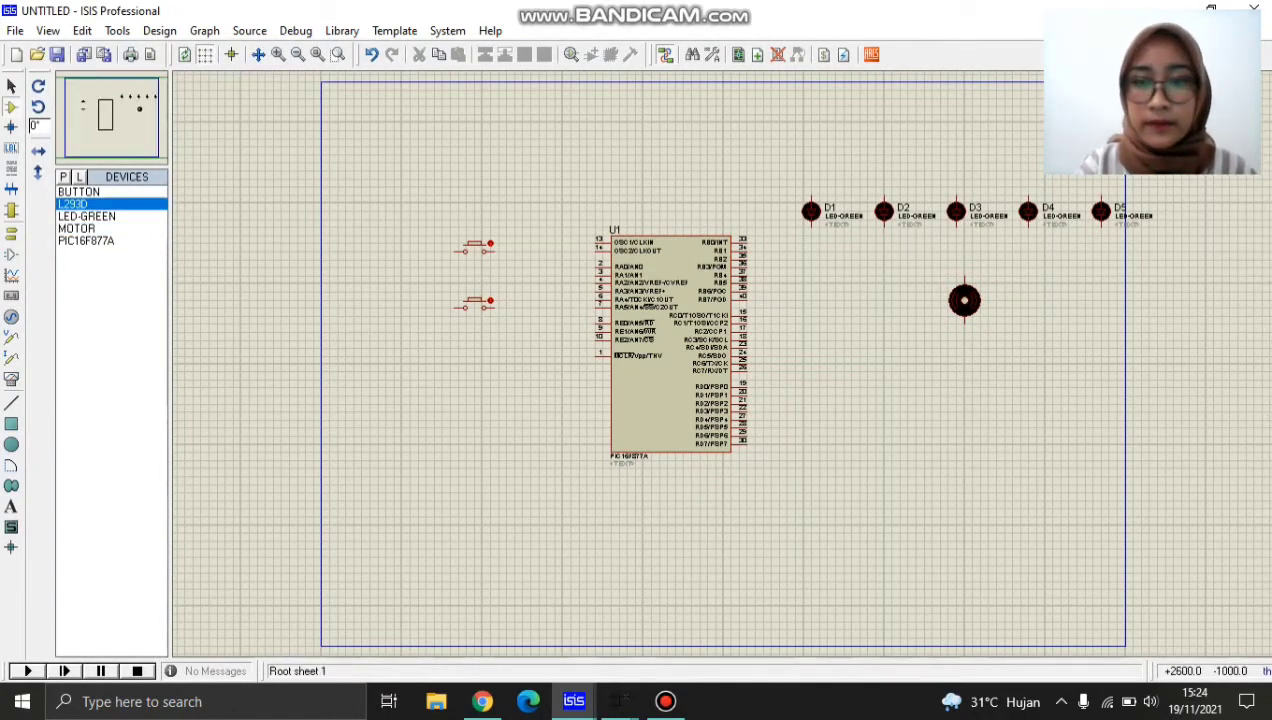
{"action": "left_click", "coordinate": [942, 441]}
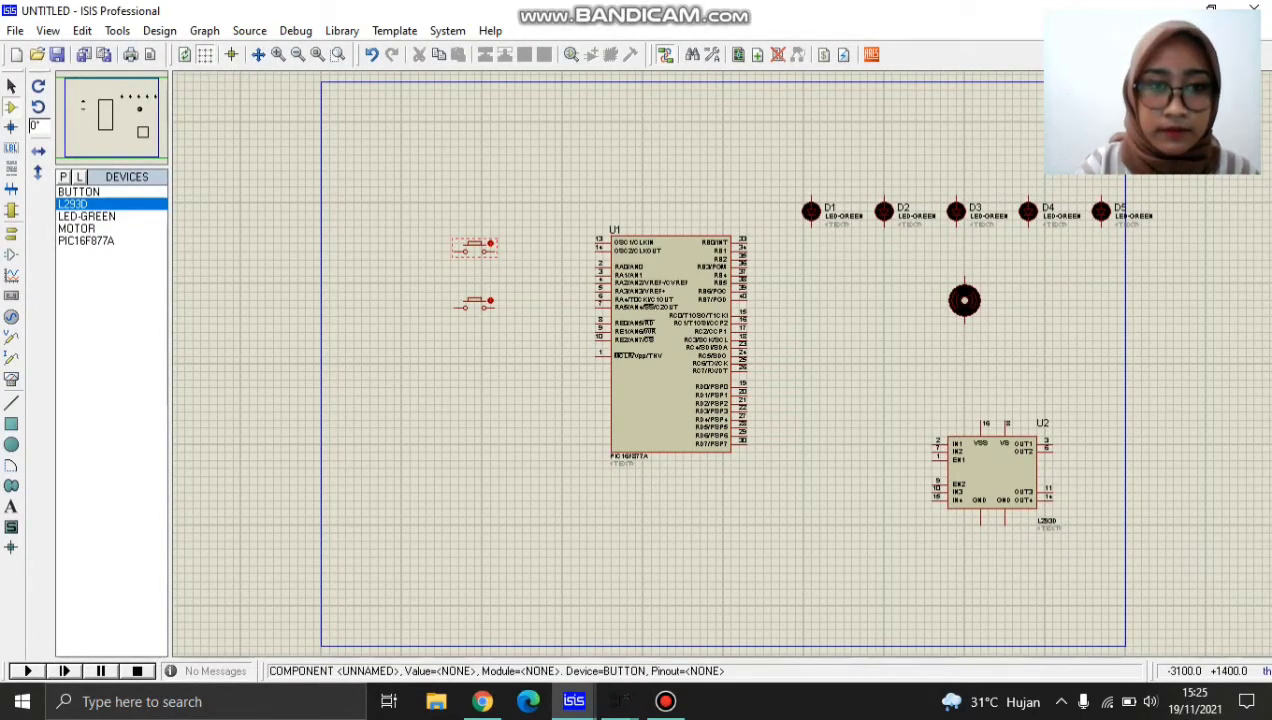
Move the upper push button down so that it lines up with the microcontroller's RA0 pin.
{"action": "right_click", "coordinate": [476, 246]}
{"action": "left_click", "coordinate": [540, 164]}
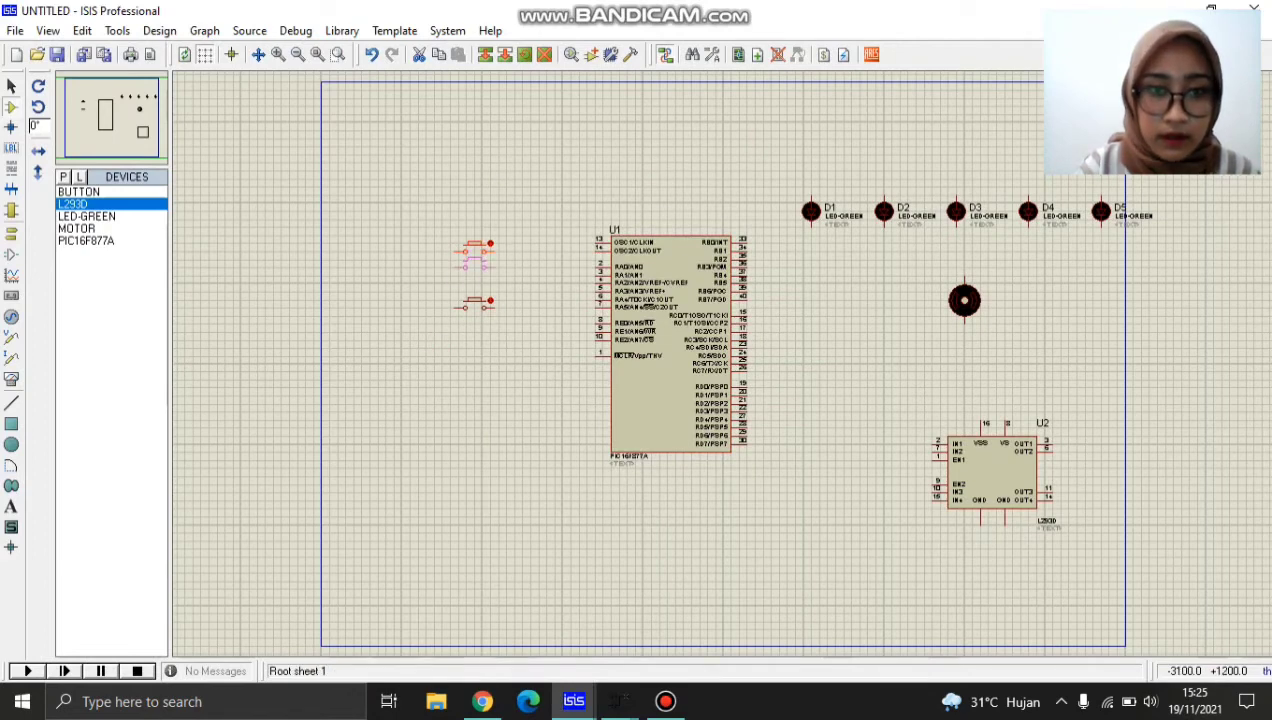
{"action": "left_click", "coordinate": [477, 262]}
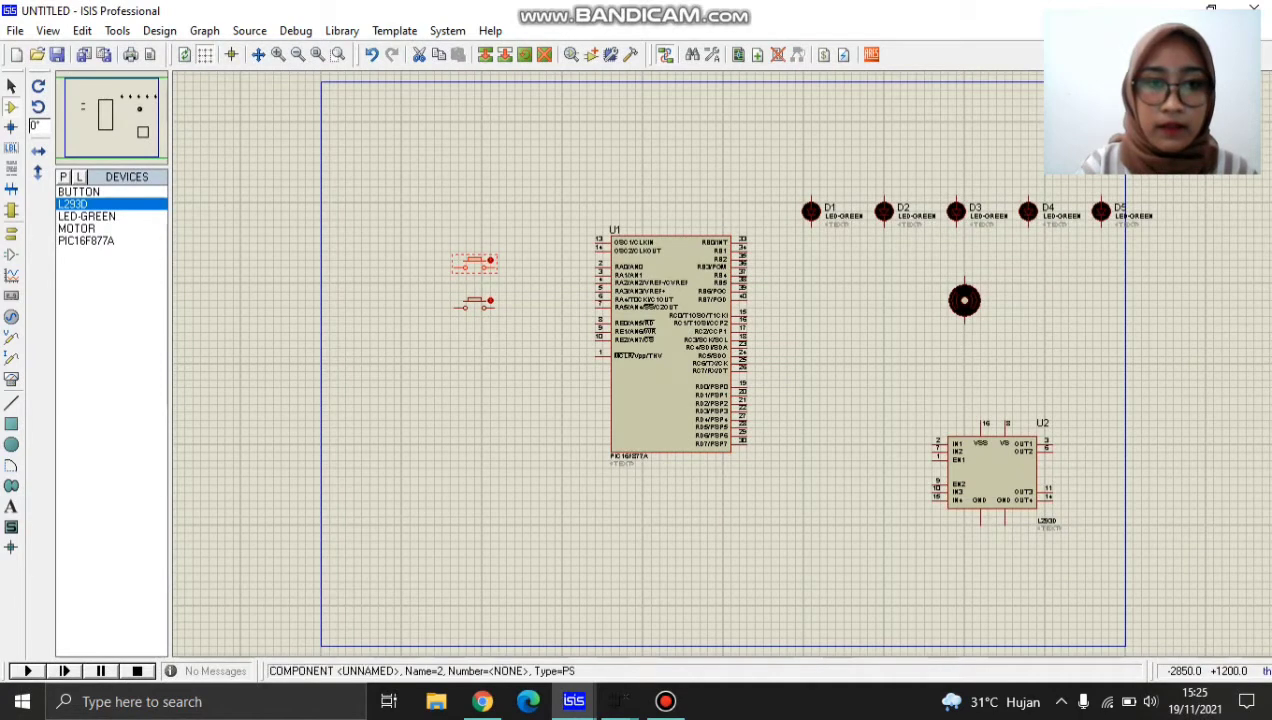
{"action": "left_click", "coordinate": [522, 292]}
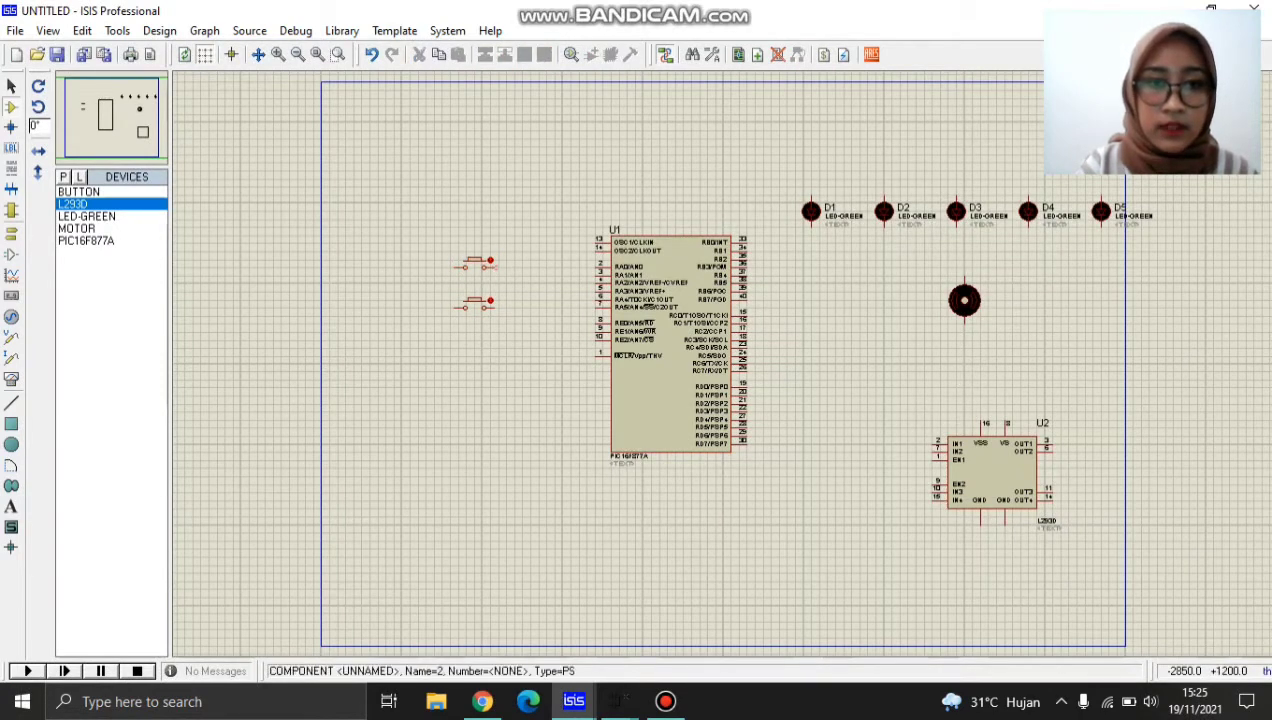
{"action": "left_click", "coordinate": [498, 268]}
{"action": "left_click", "coordinate": [558, 293]}
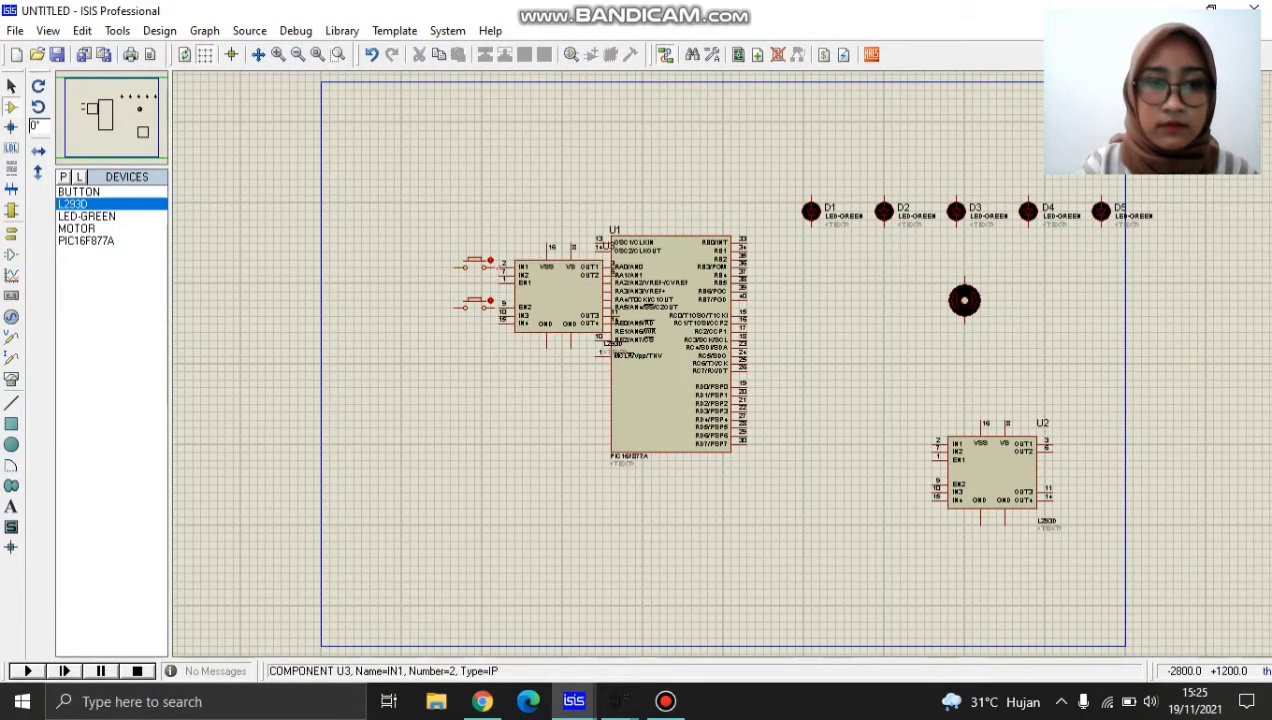
{"action": "left_click", "coordinate": [530, 292]}
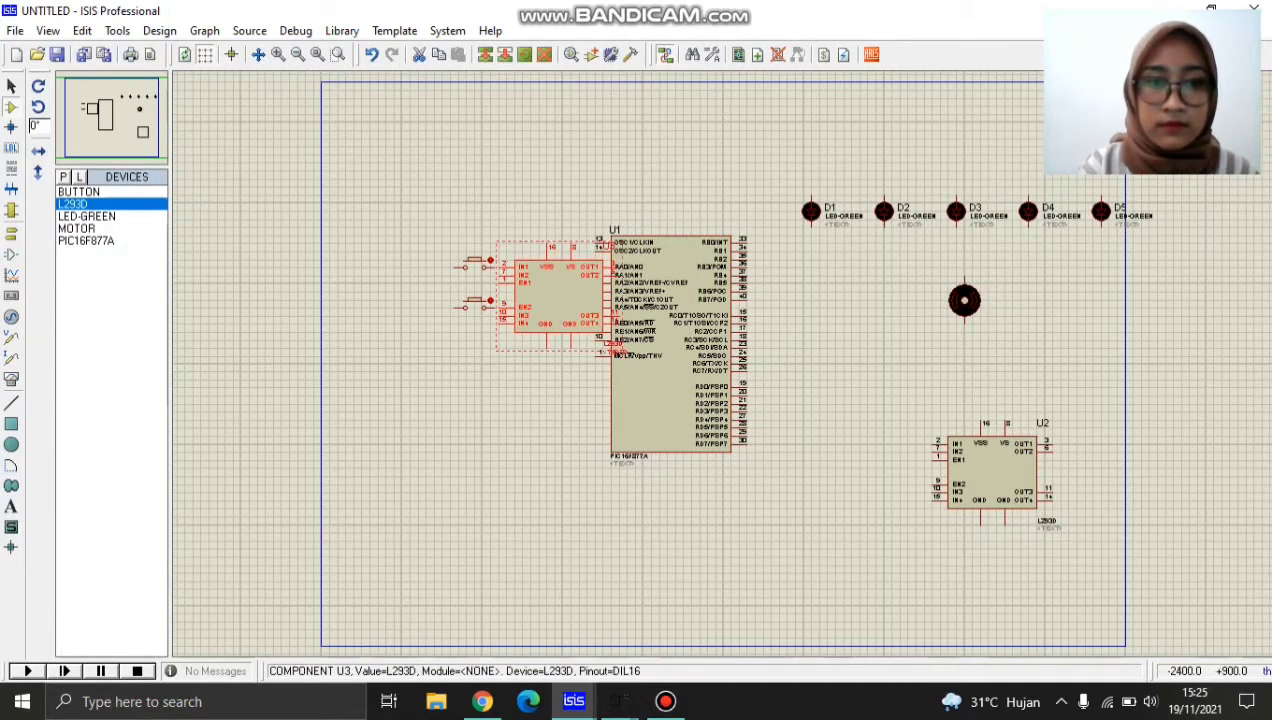
{"action": "key", "text": "Delete"}
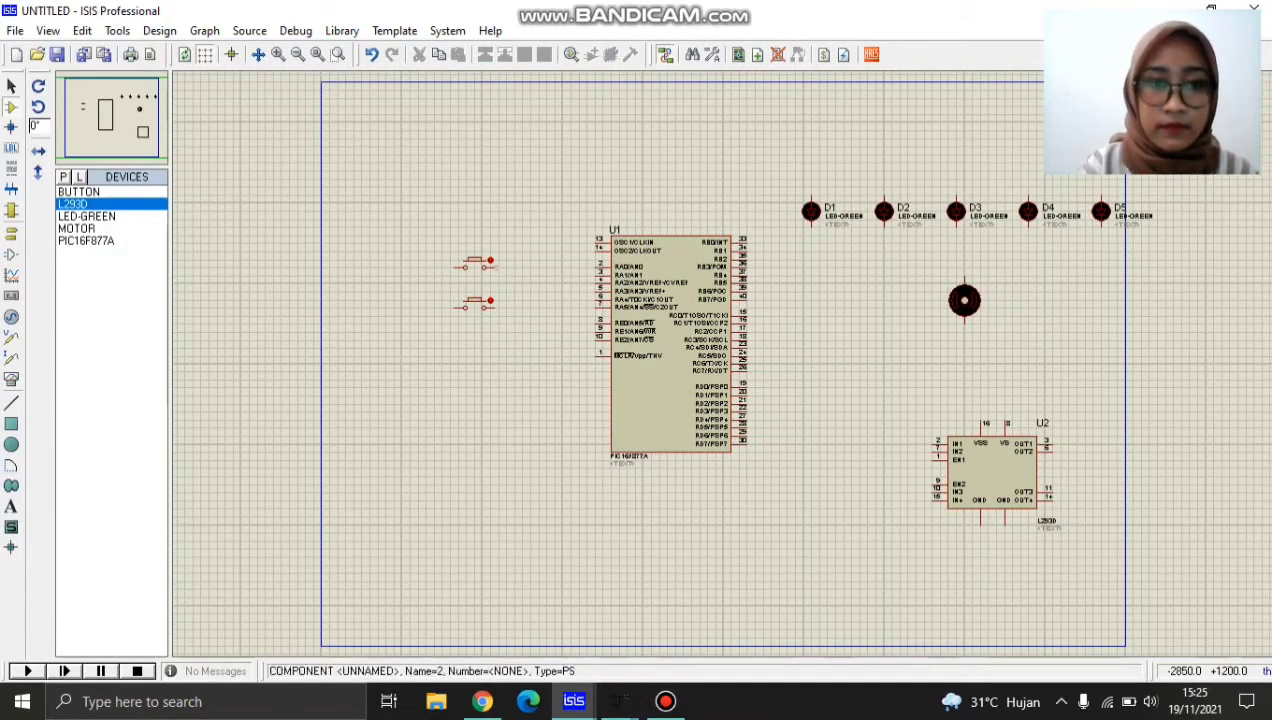
Wire the upper push button to the RA0 pin and the lower push button to the RA1 pin.
{"action": "left_click", "coordinate": [493, 266]}
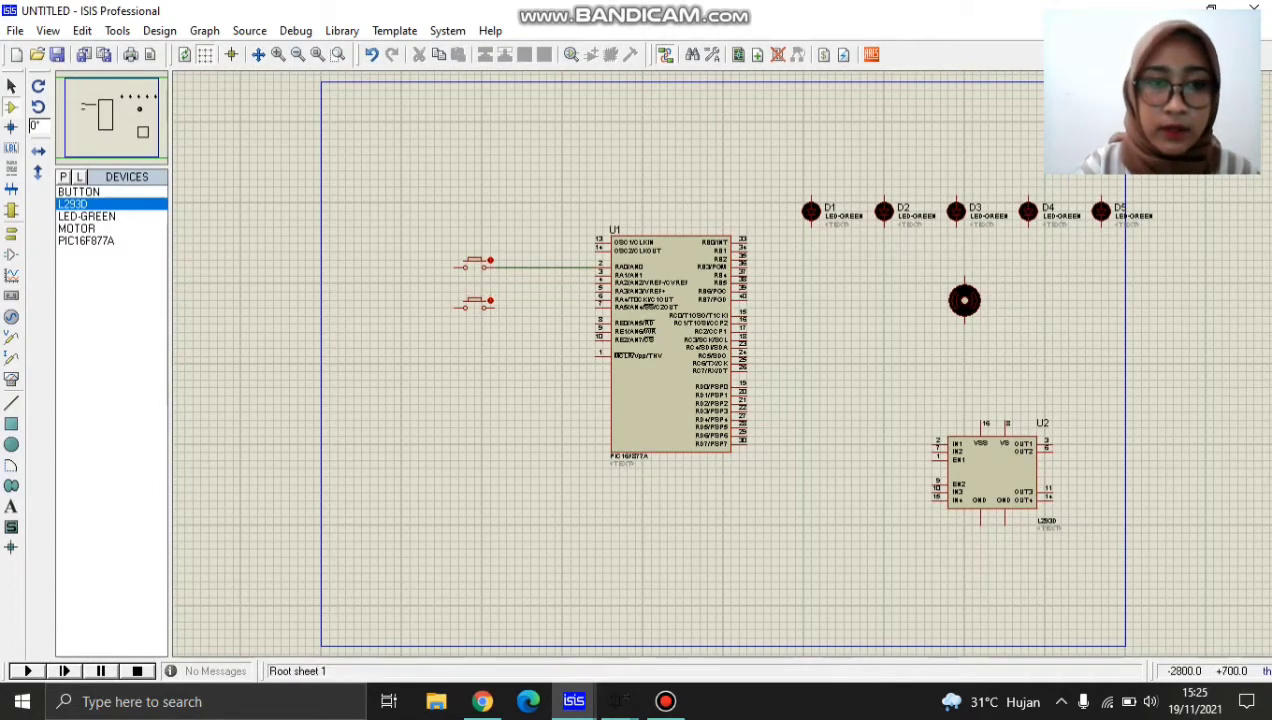
{"action": "left_click", "coordinate": [494, 307]}
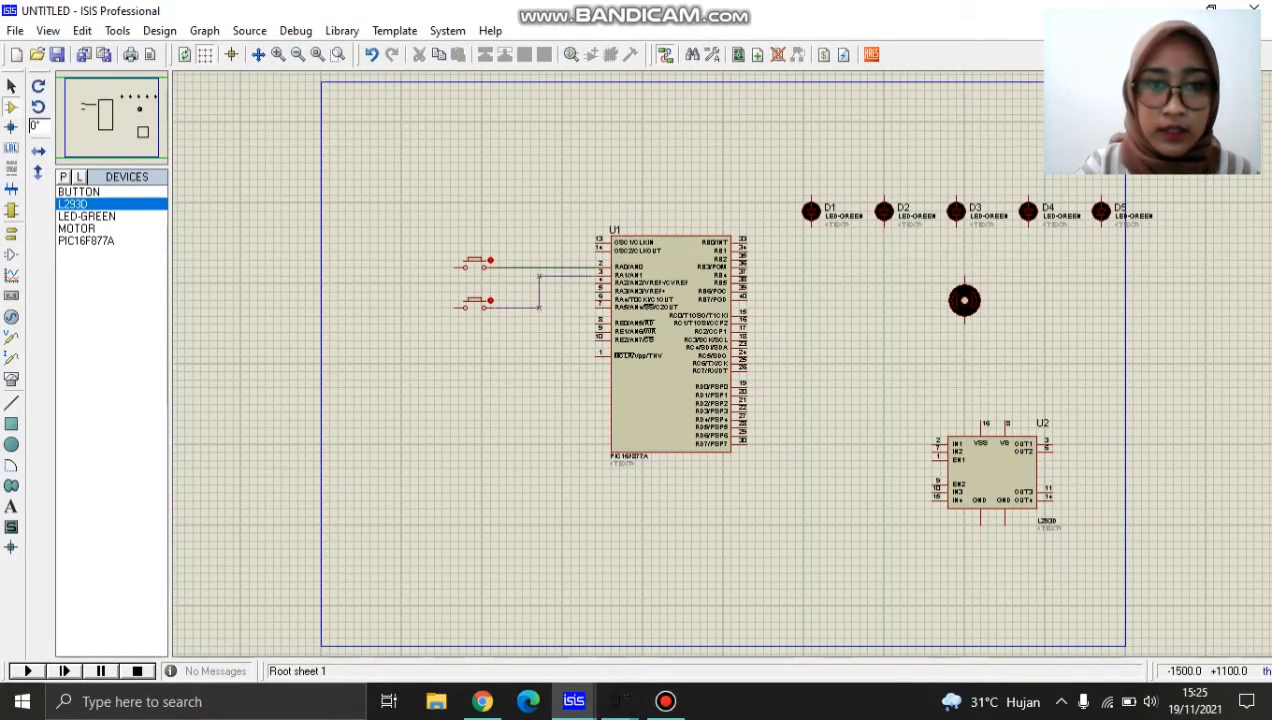
{"action": "left_click", "coordinate": [600, 276]}
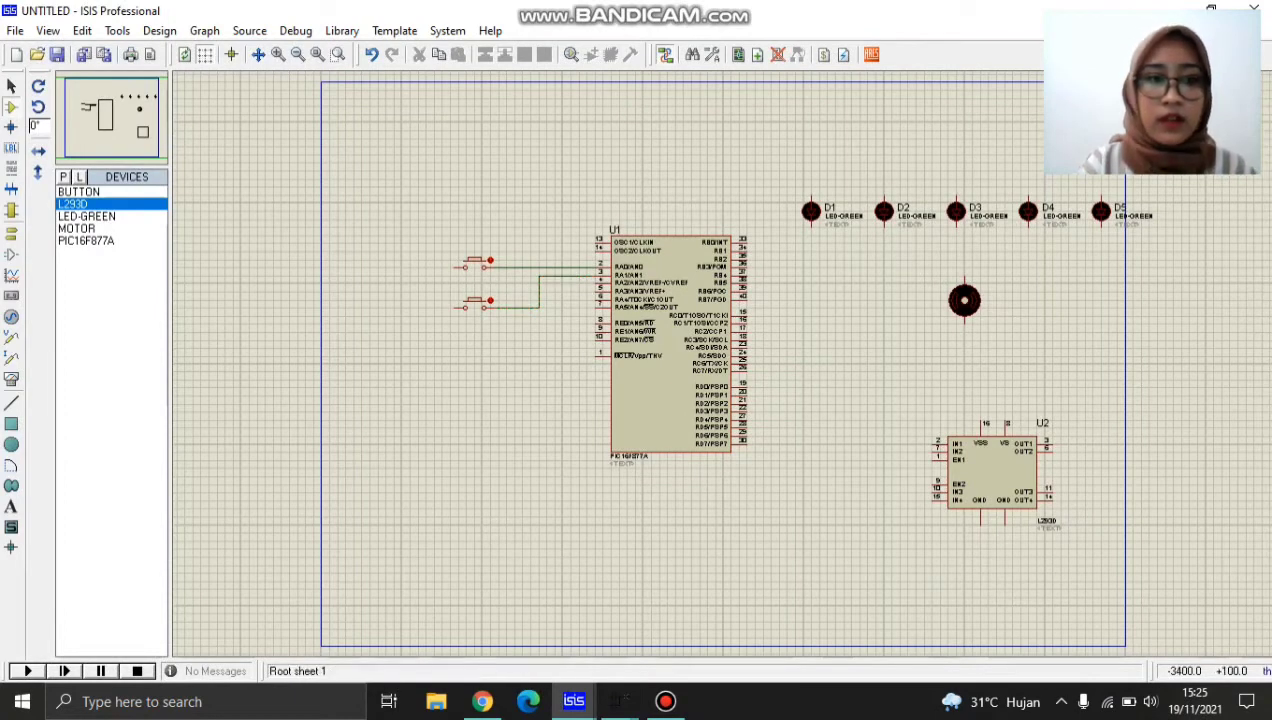
Place a POWER terminal above and to the left of the two push buttons.
{"action": "left_click", "coordinate": [11, 254]}
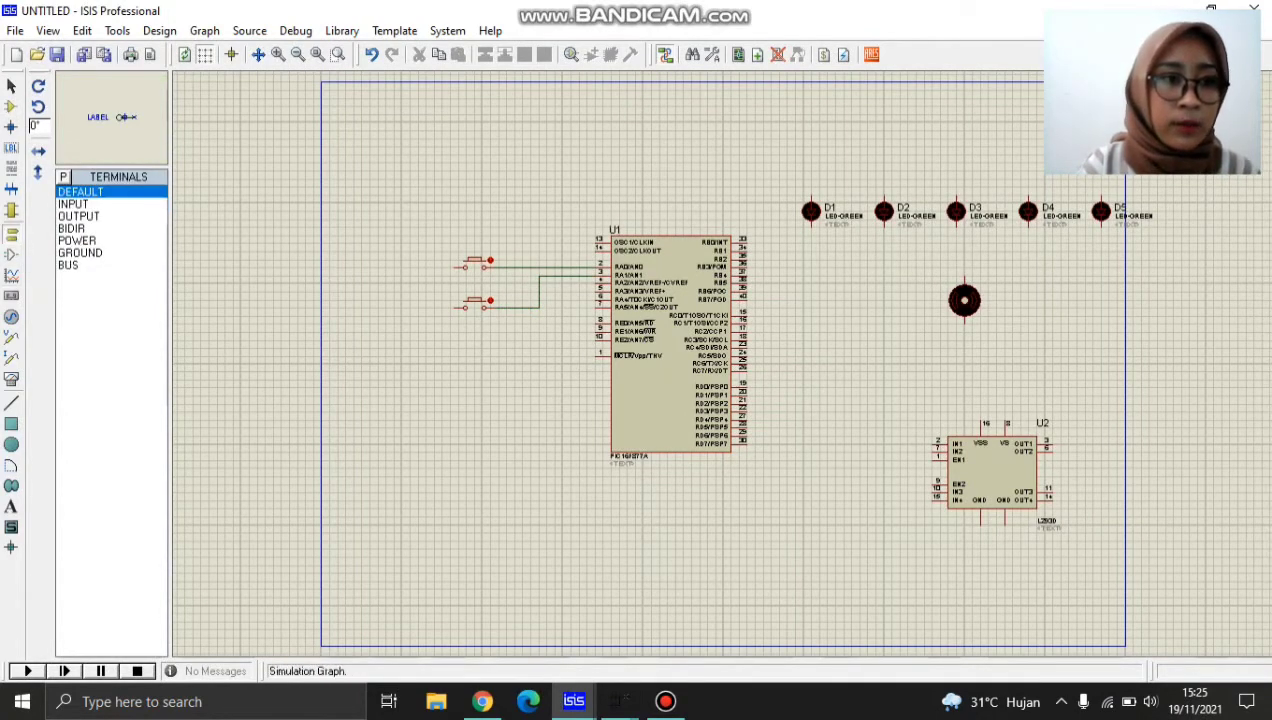
{"action": "left_click", "coordinate": [77, 241]}
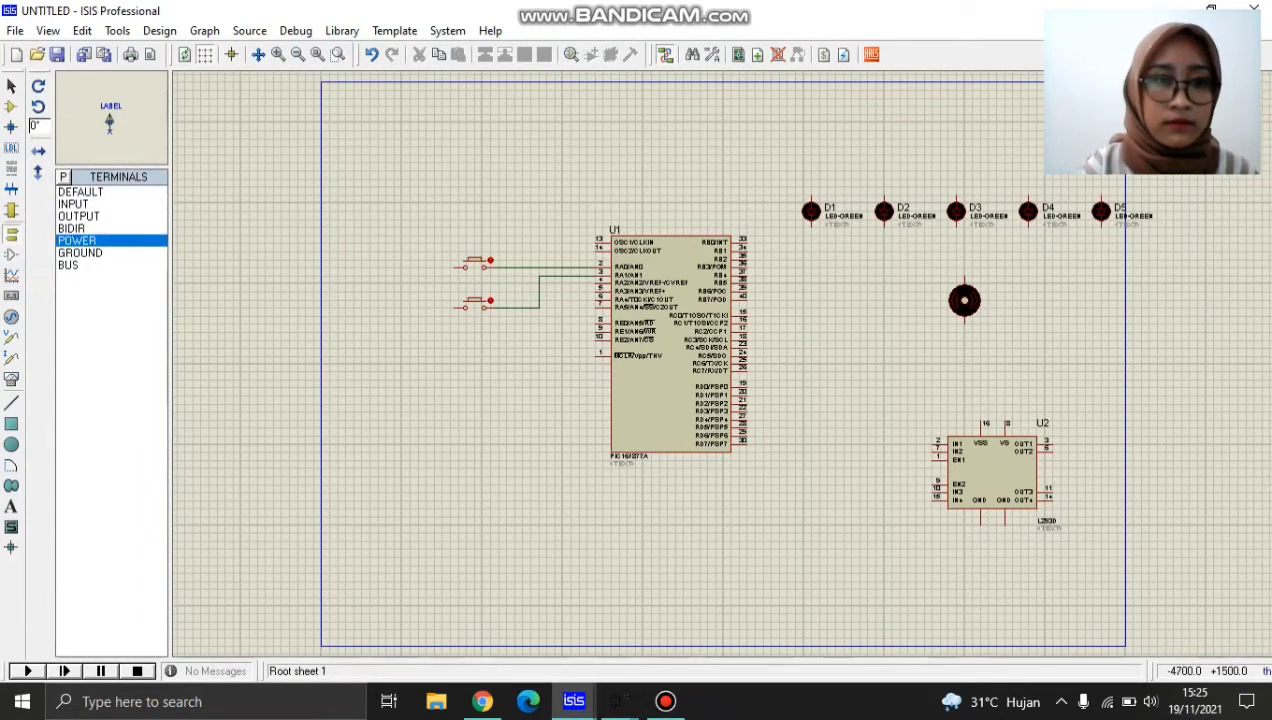
{"action": "left_click", "coordinate": [385, 216]}
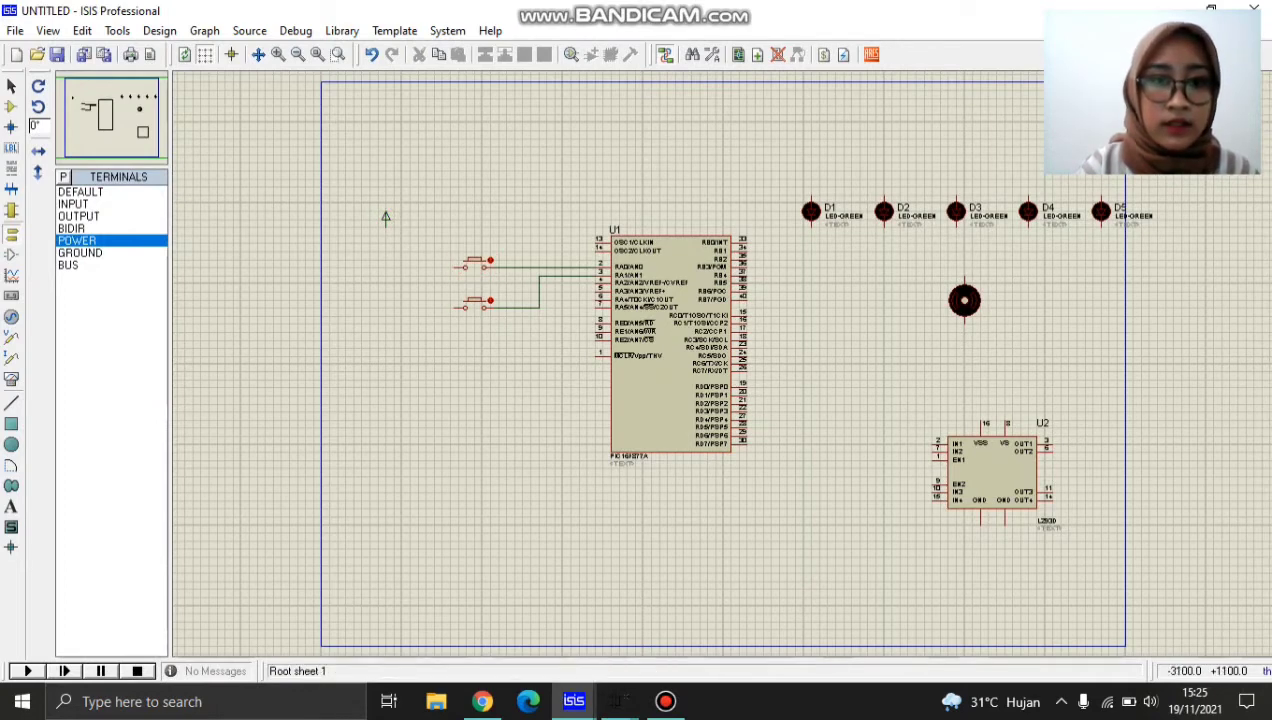
{"action": "left_click", "coordinate": [465, 265]}
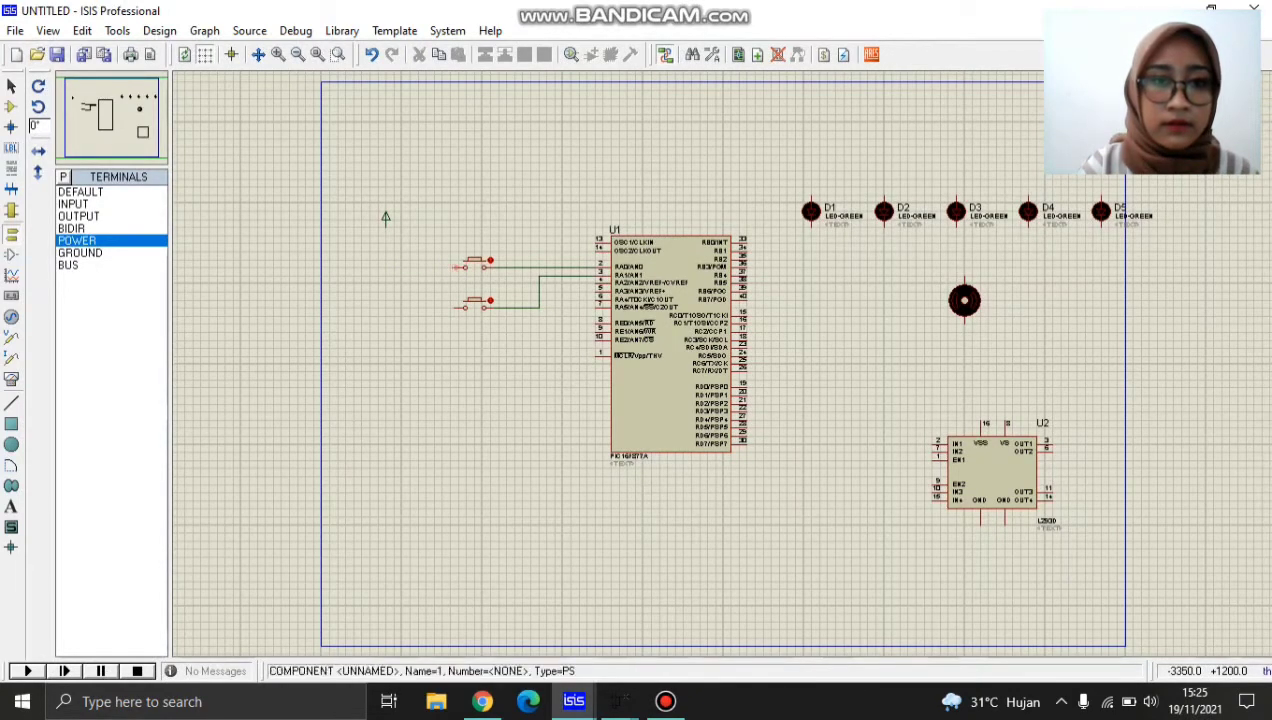
{"action": "left_click", "coordinate": [499, 266]}
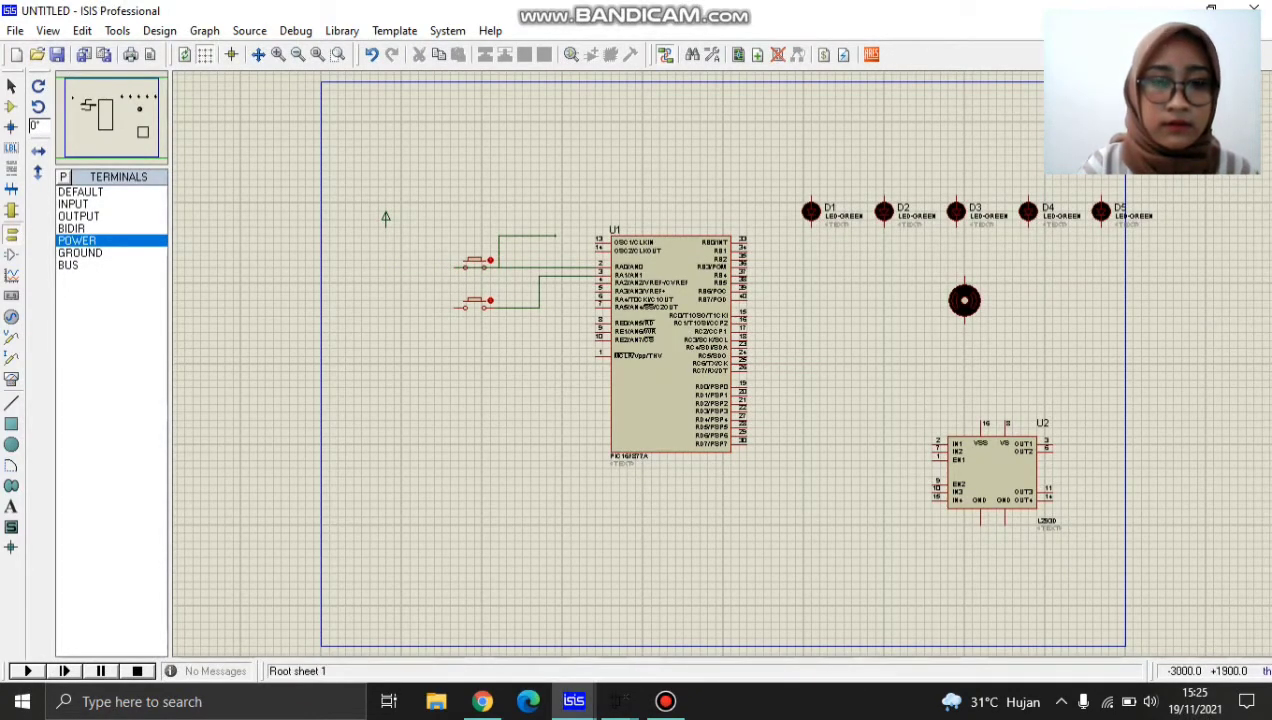
{"action": "left_click_drag", "start_coordinate": [482, 210], "coordinate": [561, 260]}
{"action": "key", "text": "Delete"}
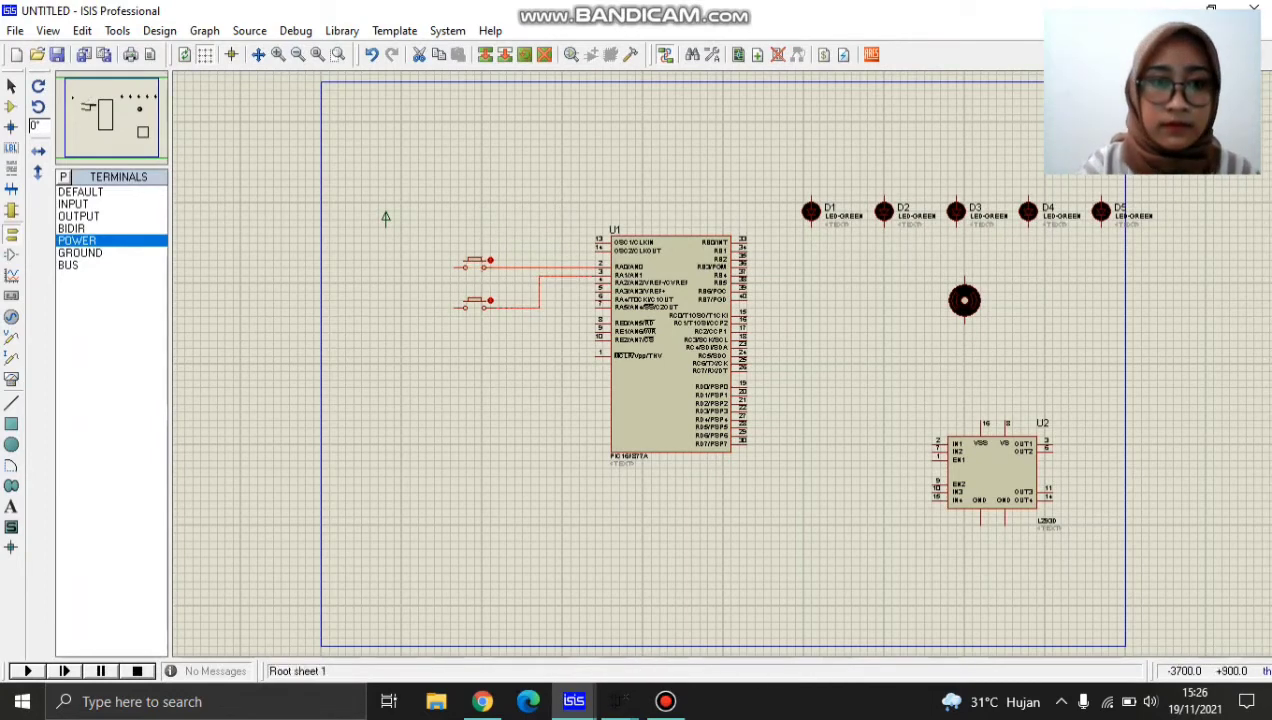
Wire the free ends of both push buttons to the POWER terminal.
{"action": "left_click", "coordinate": [463, 307]}
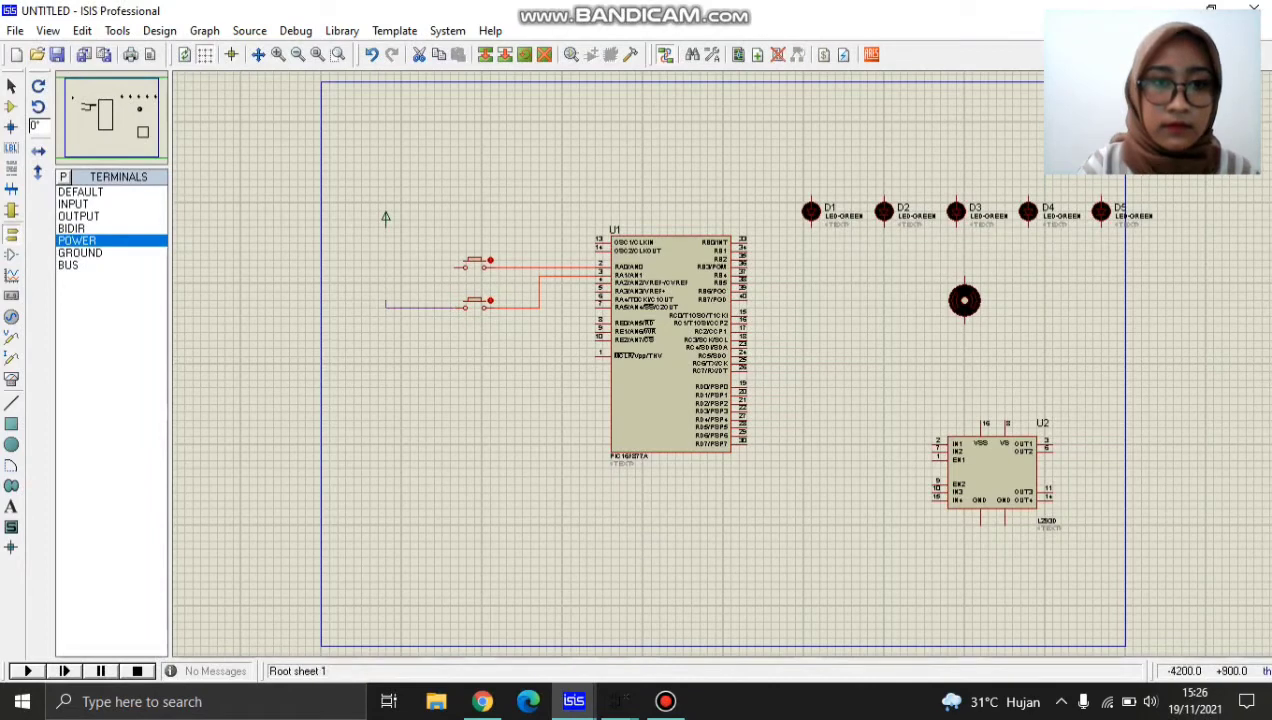
{"action": "left_click", "coordinate": [385, 220]}
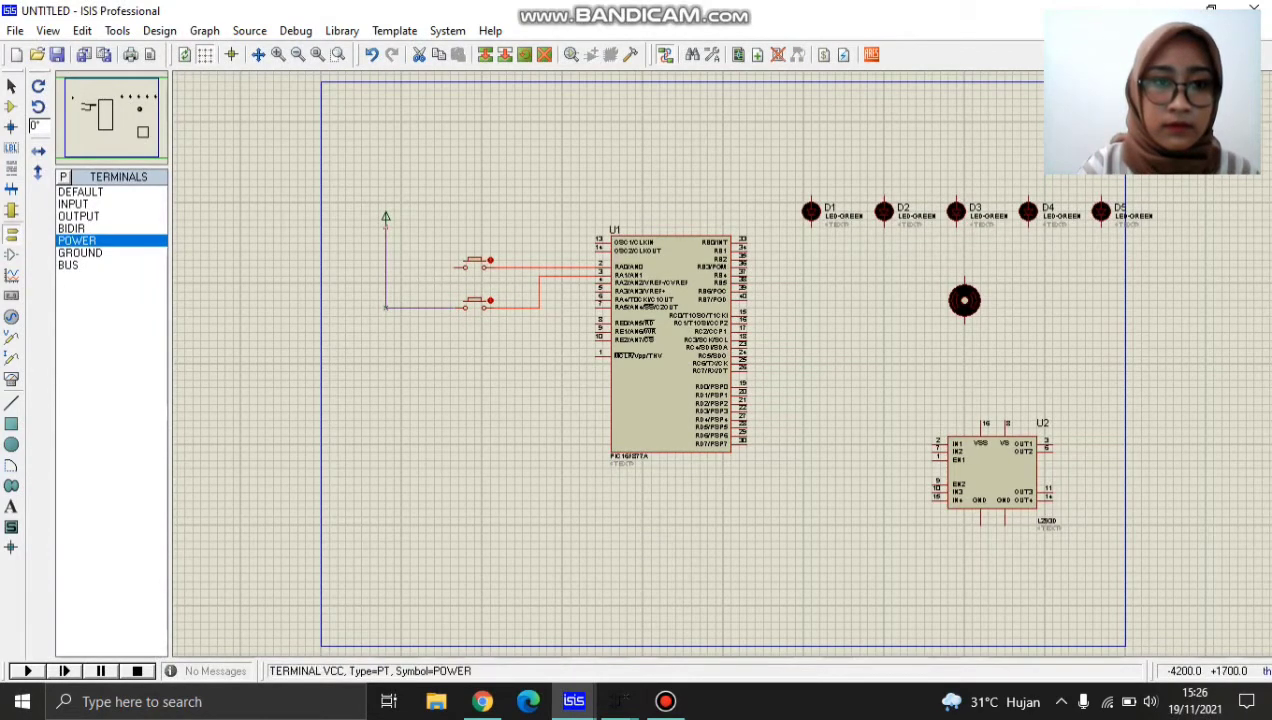
{"action": "left_click", "coordinate": [465, 266]}
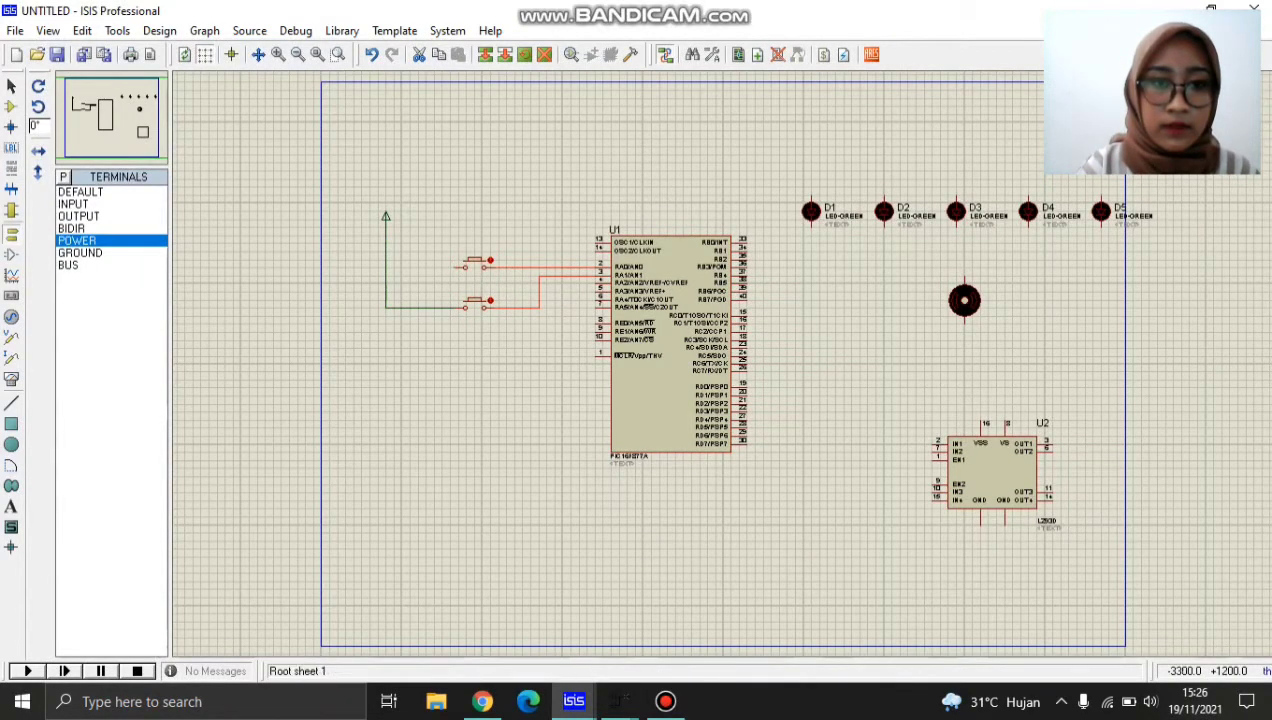
{"action": "left_click", "coordinate": [386, 266]}
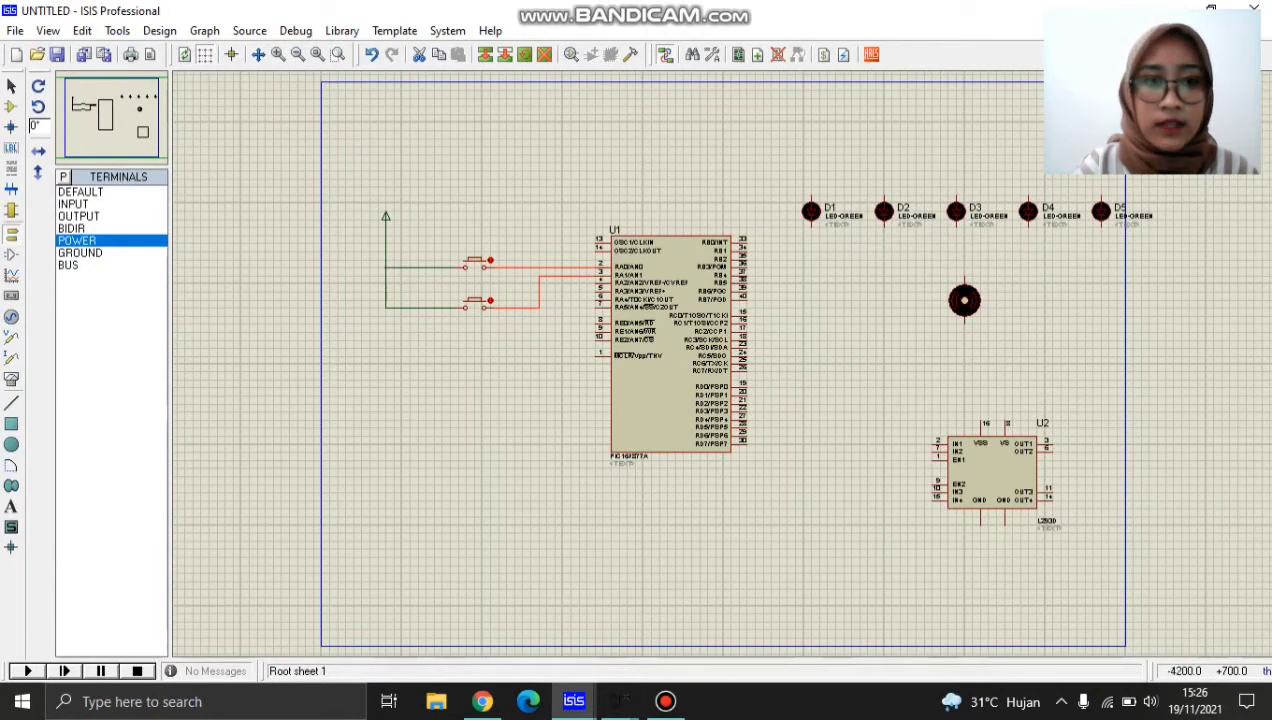
Place DEFAULT terminals beside the microcontroller's RB0 to RB4 pins and one beside the RC1 pin.
{"action": "left_click", "coordinate": [81, 192]}
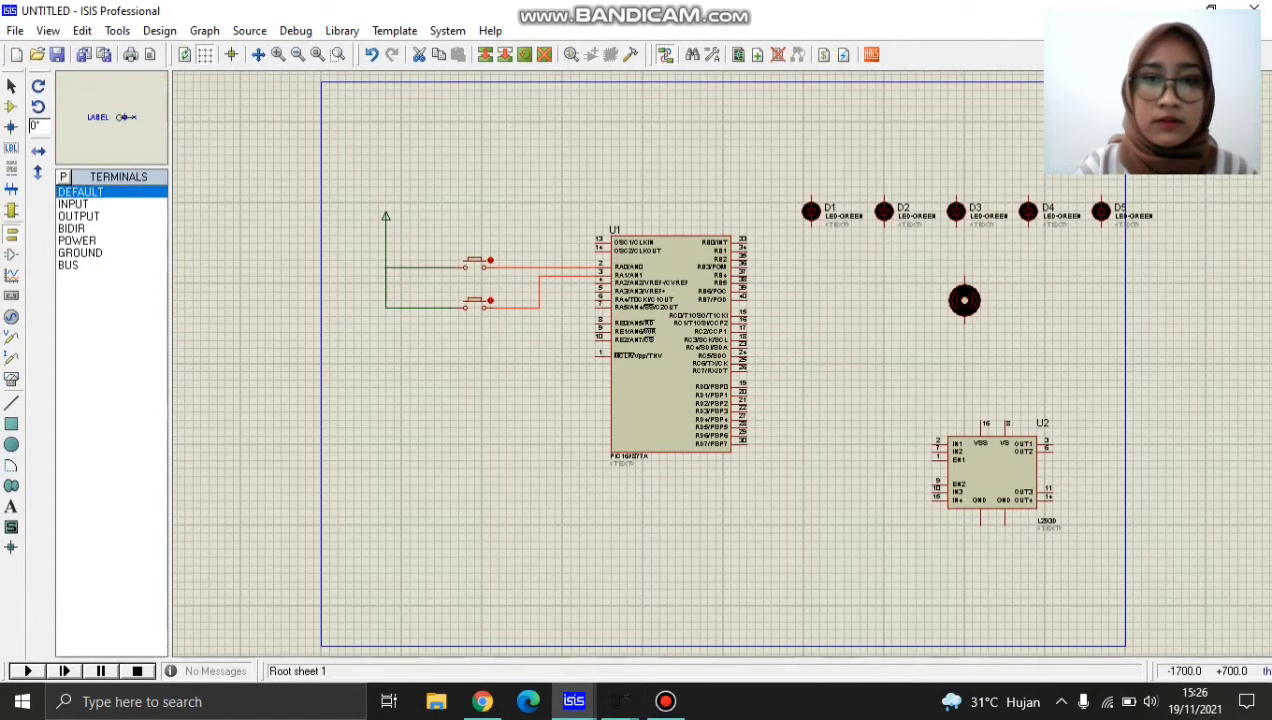
{"action": "left_click", "coordinate": [771, 251]}
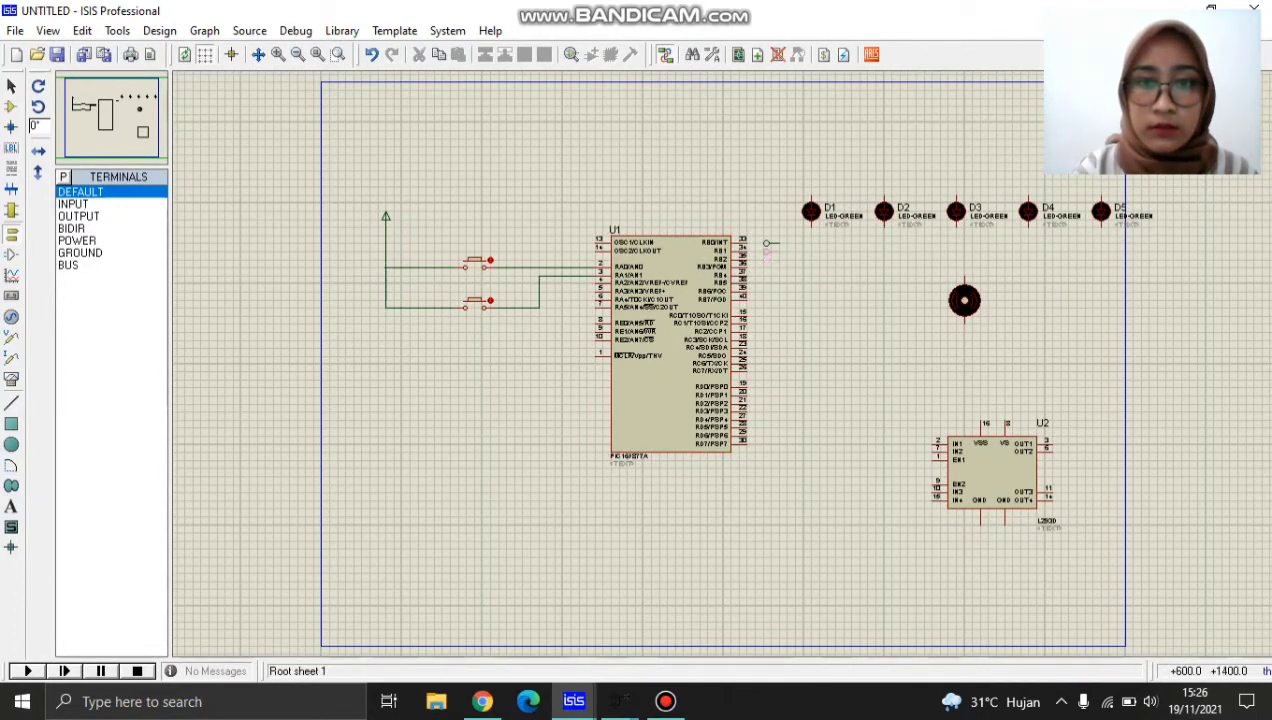
{"action": "left_click", "coordinate": [768, 250]}
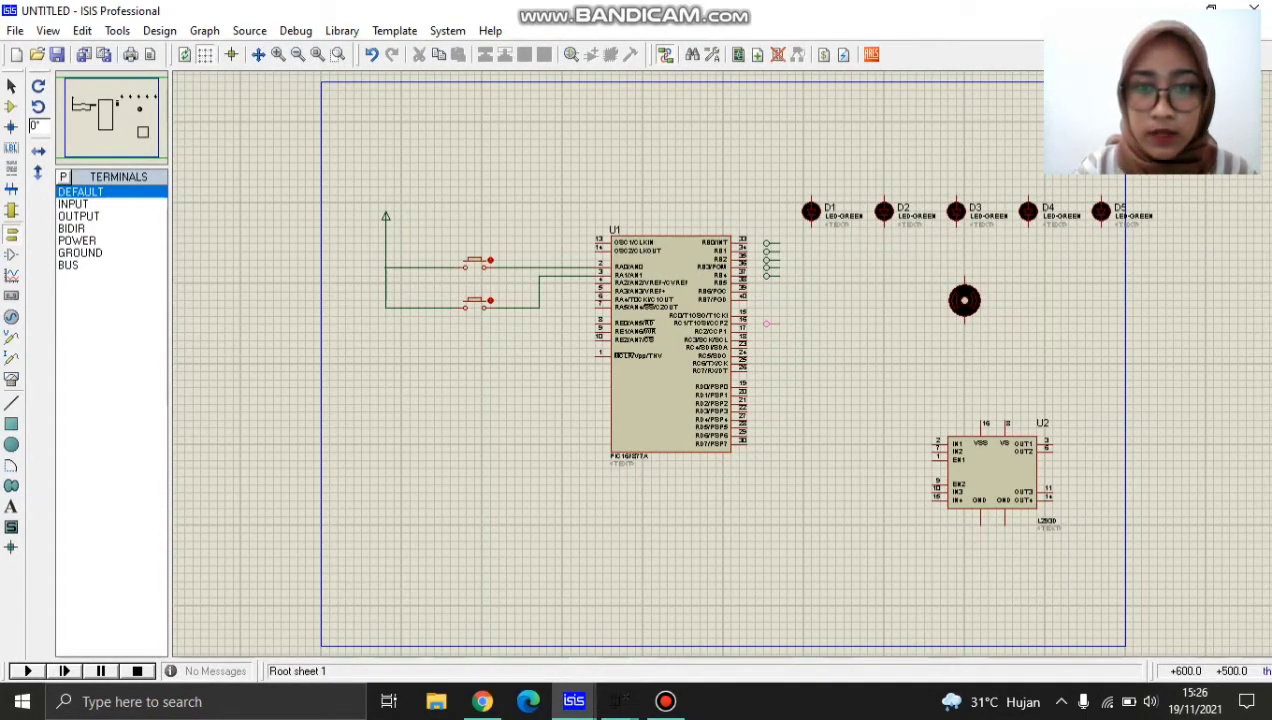
{"action": "left_click", "coordinate": [767, 323]}
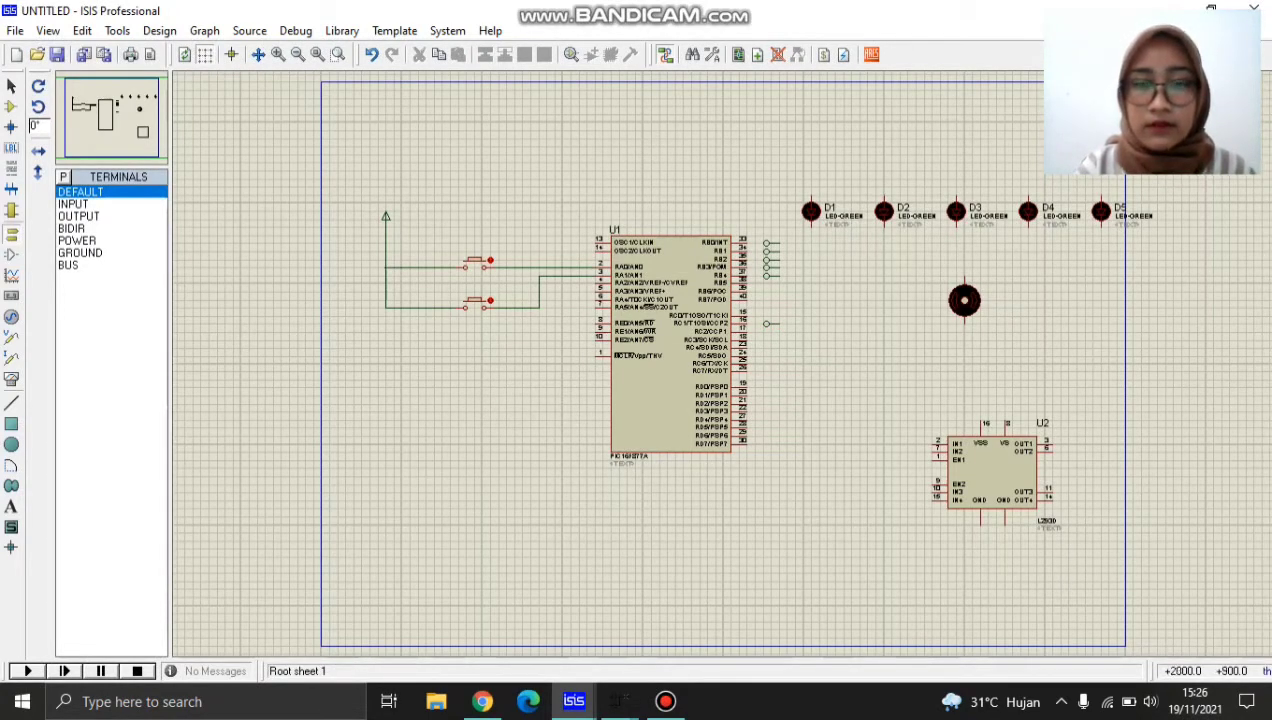
Mirror the six terminals beside the RB and RC pins horizontally as one block with X-Mirror.
{"action": "left_click_drag", "start_coordinate": [739, 219], "coordinate": [827, 332]}
{"action": "right_click", "coordinate": [782, 297]}
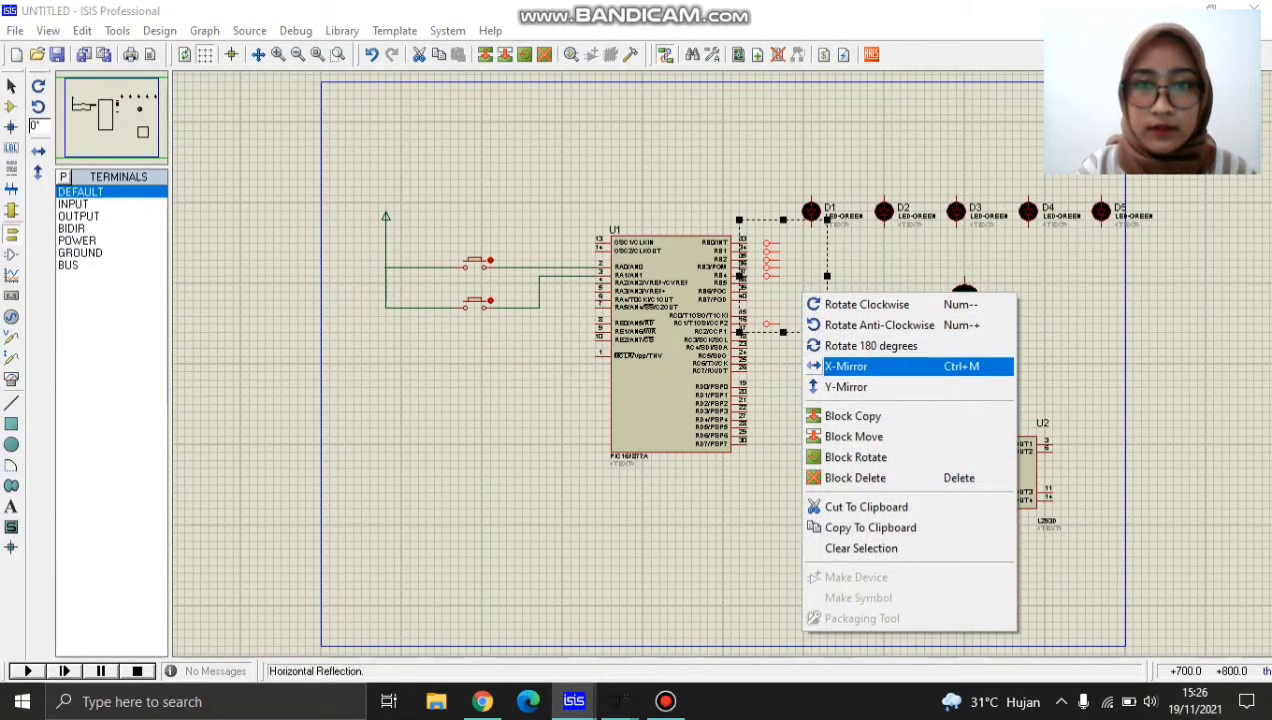
{"action": "left_click", "coordinate": [880, 366]}
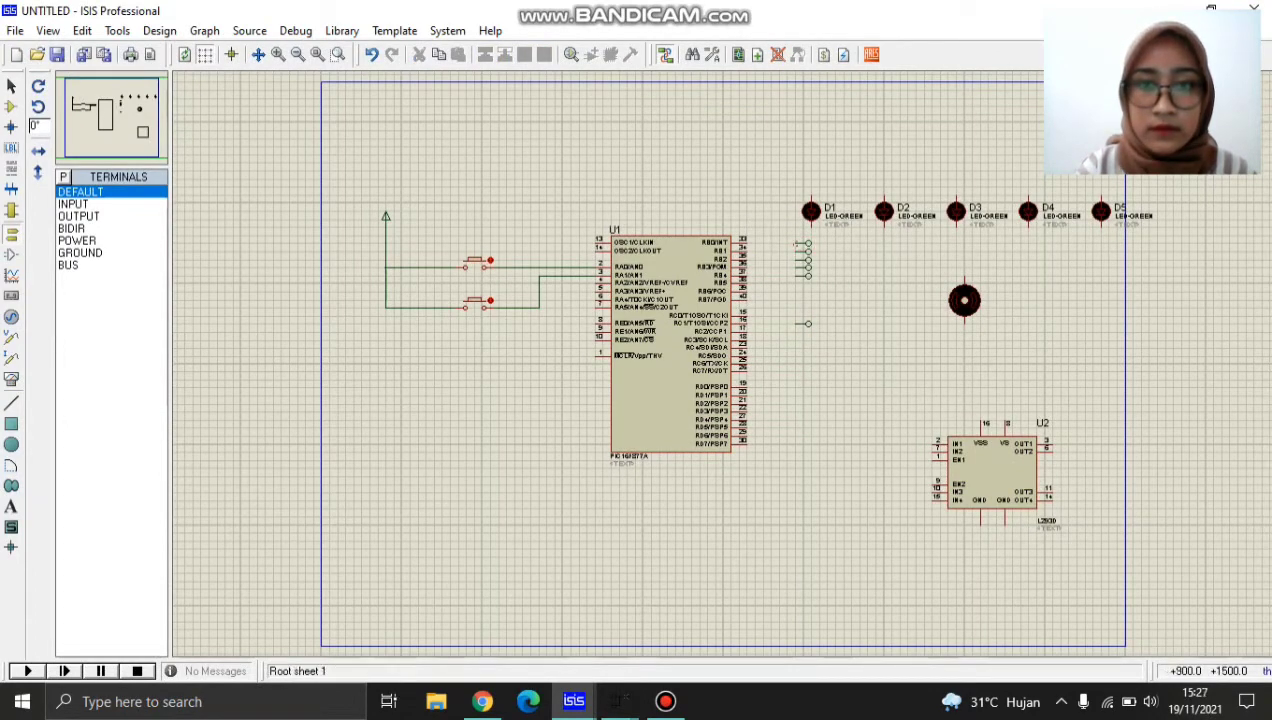
Move the six mirrored terminals as one block towards the microcontroller and wire them to the RB0 to RB4 and RC1 pins.
{"action": "left_click_drag", "start_coordinate": [770, 236], "coordinate": [851, 356]}
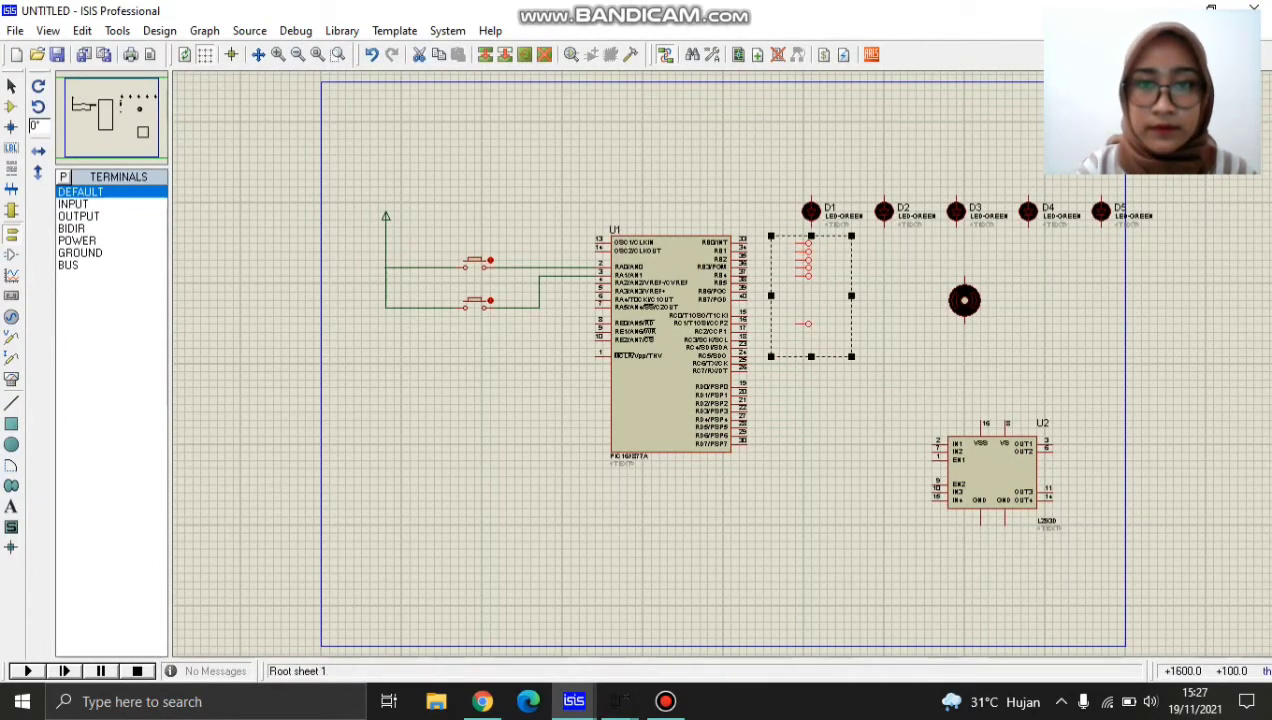
{"action": "left_click_drag", "start_coordinate": [827, 308], "coordinate": [803, 308]}
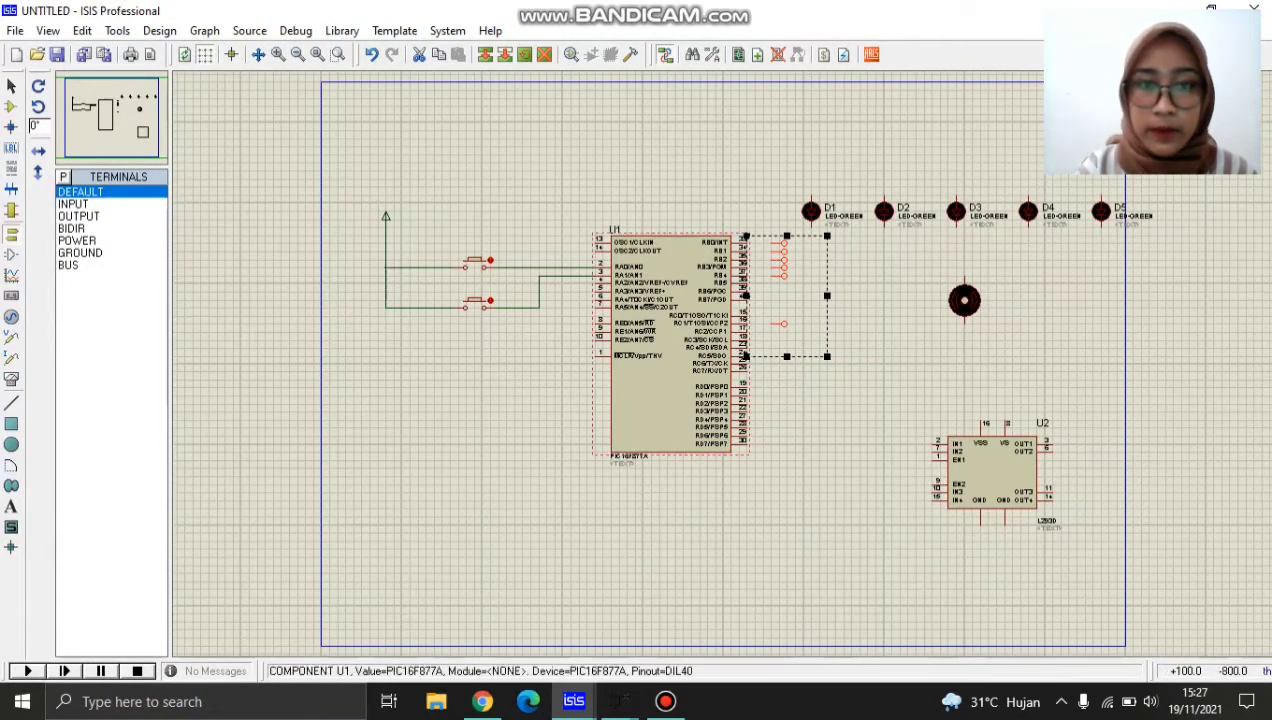
{"action": "left_click", "coordinate": [747, 452]}
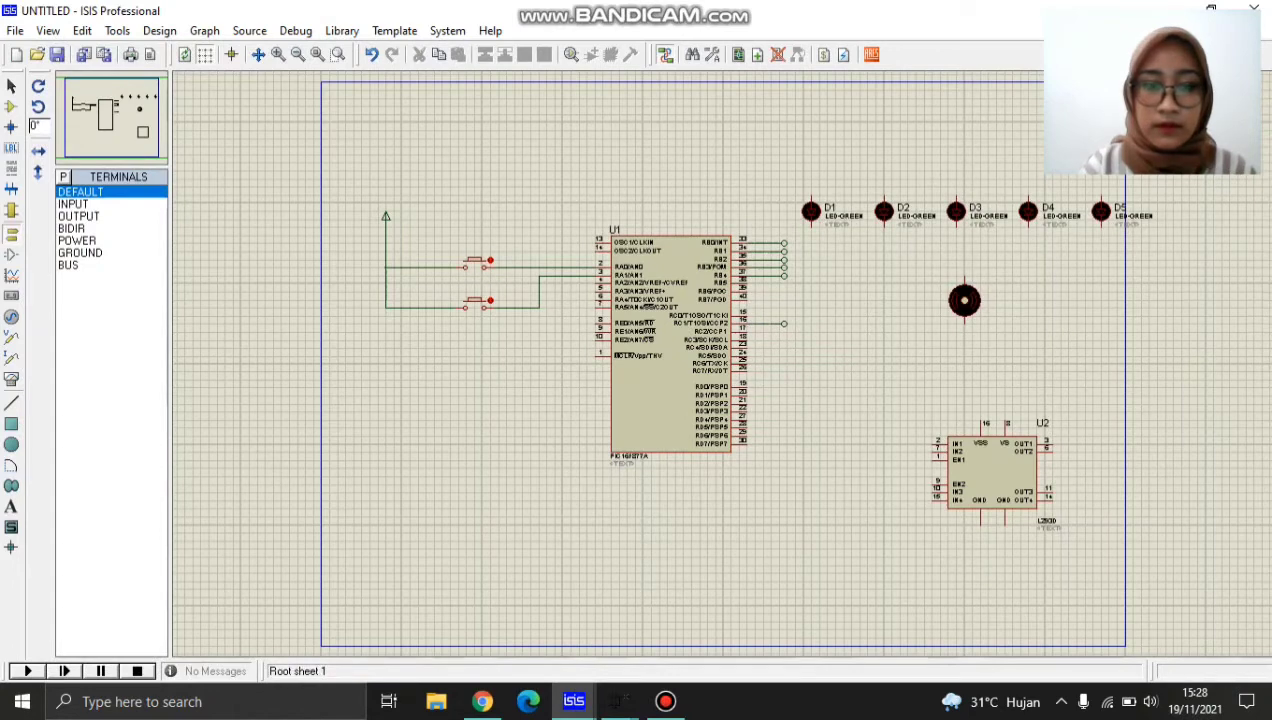
Label the terminal on the RB0 pin 33 and the terminal on the RB1 pin 34.
{"action": "mouse_move", "coordinate": [573, 701]}
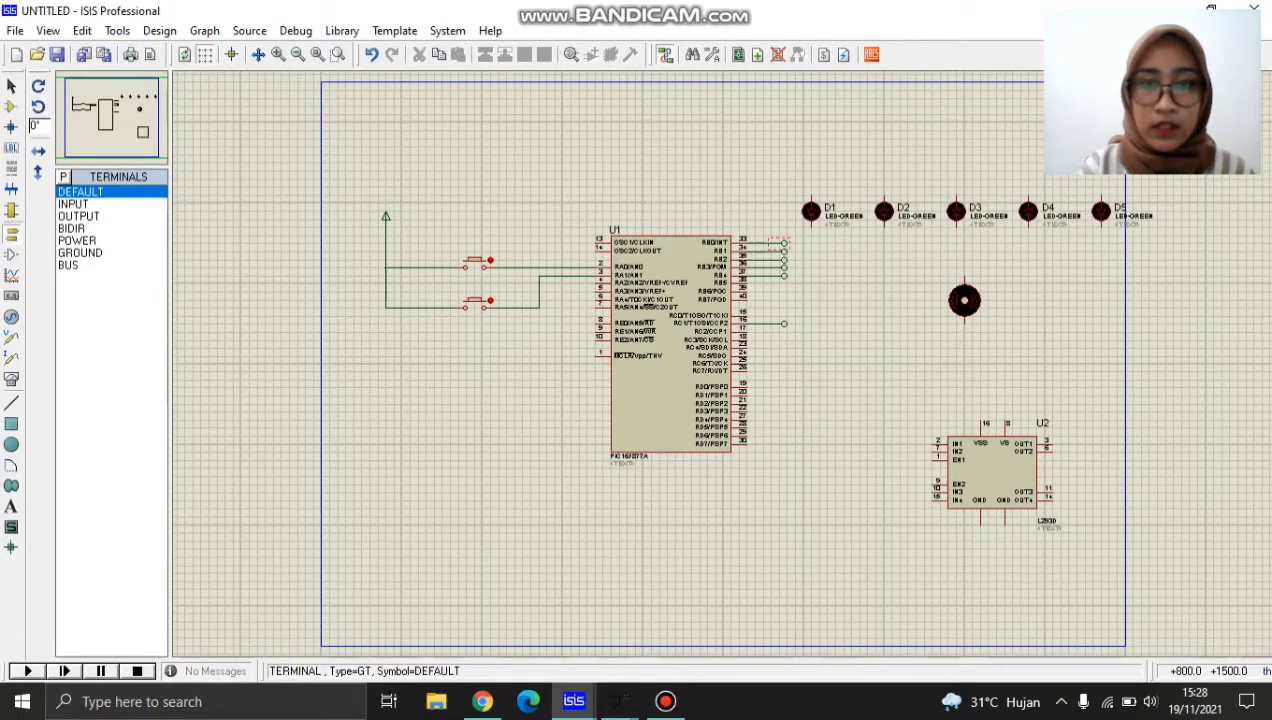
{"action": "left_click", "coordinate": [785, 243]}
{"action": "left_click", "coordinate": [785, 243]}
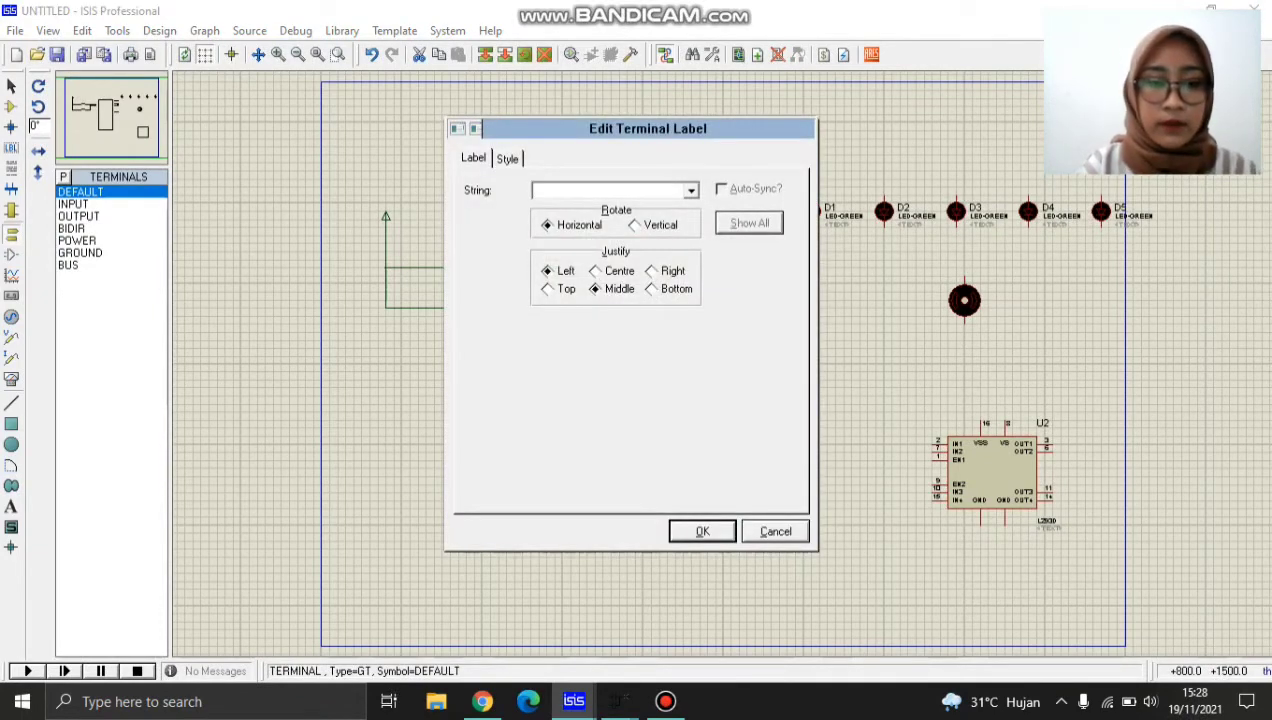
{"action": "type", "text": "3"}
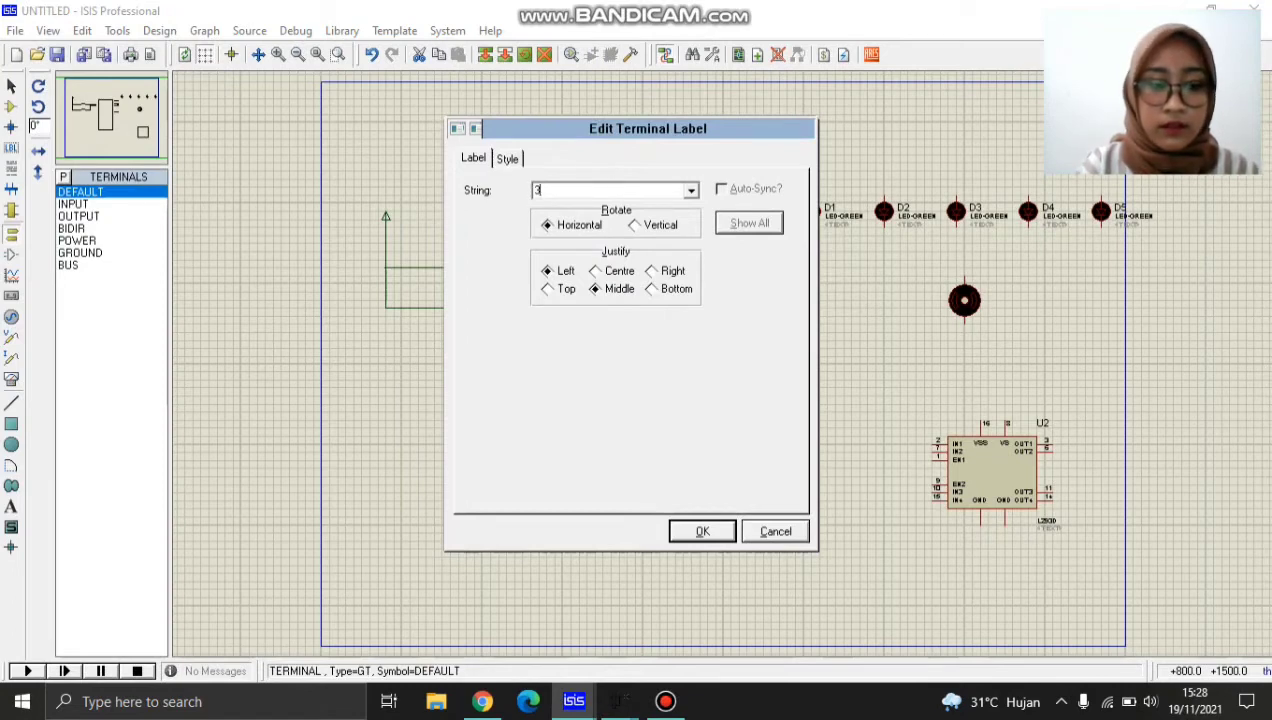
{"action": "type", "text": "2"}
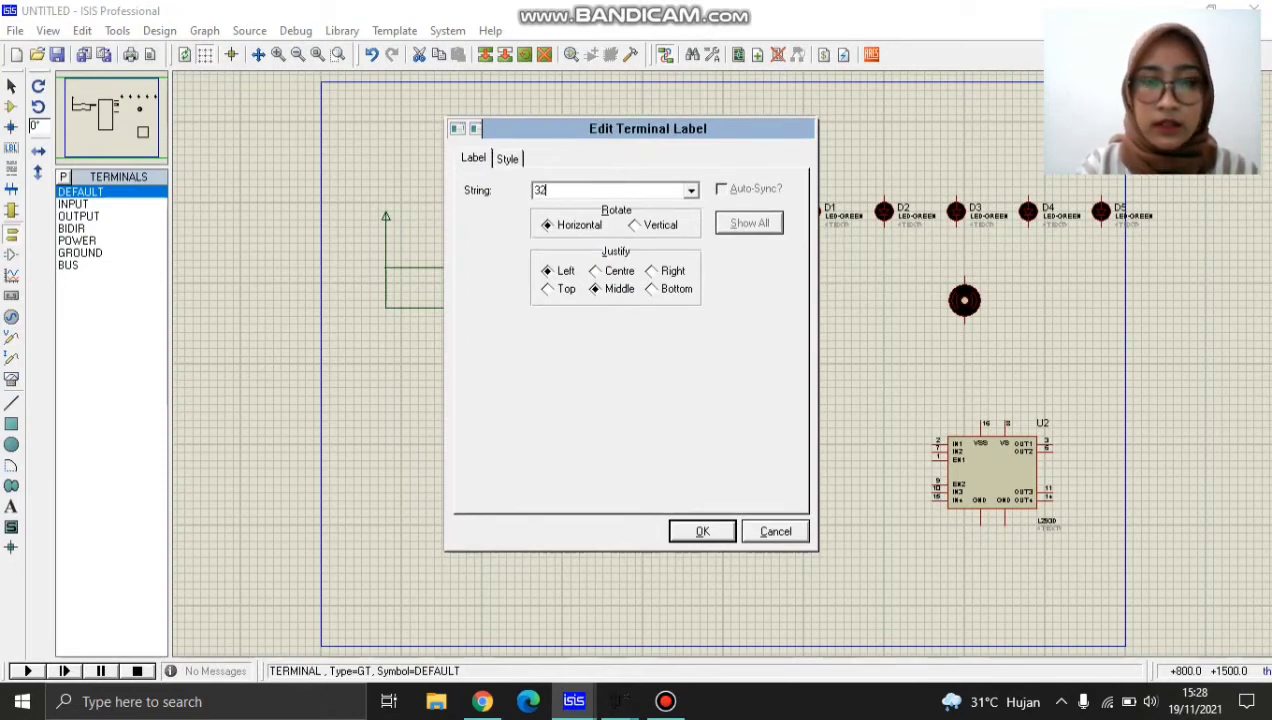
{"action": "key", "text": "Return"}
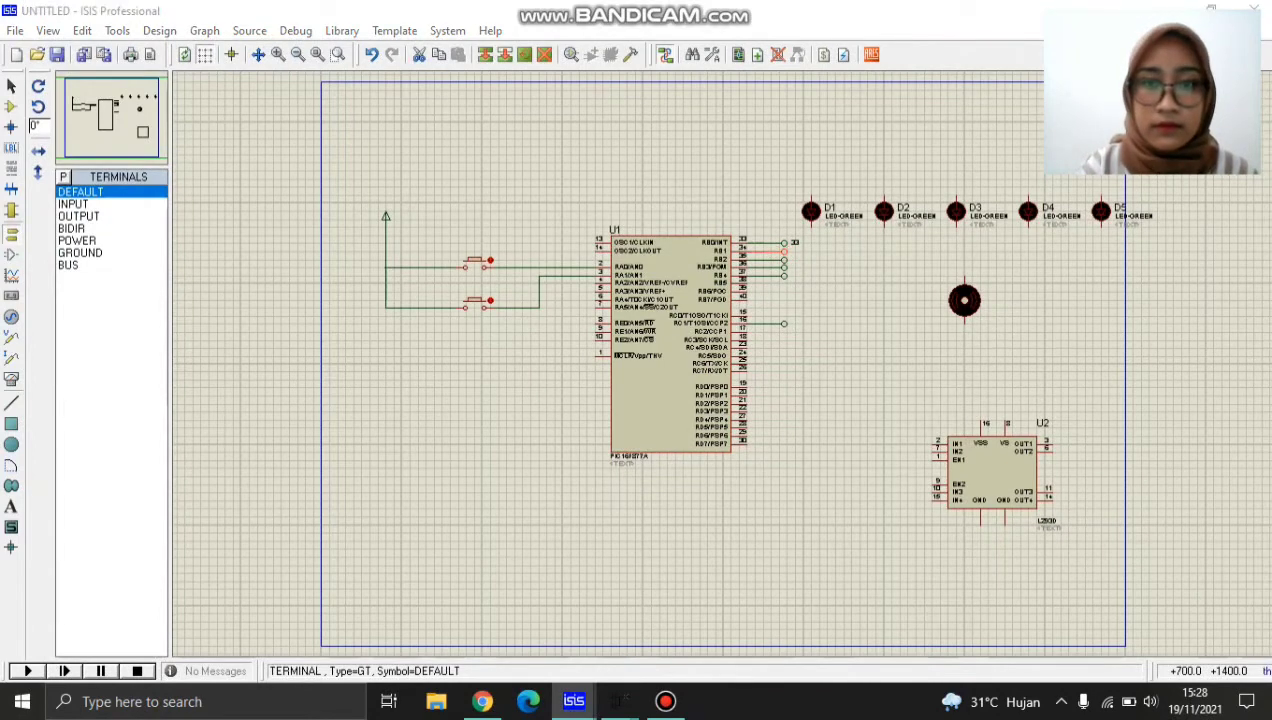
{"action": "double_click", "coordinate": [784, 251]}
{"action": "type", "text": "34"}
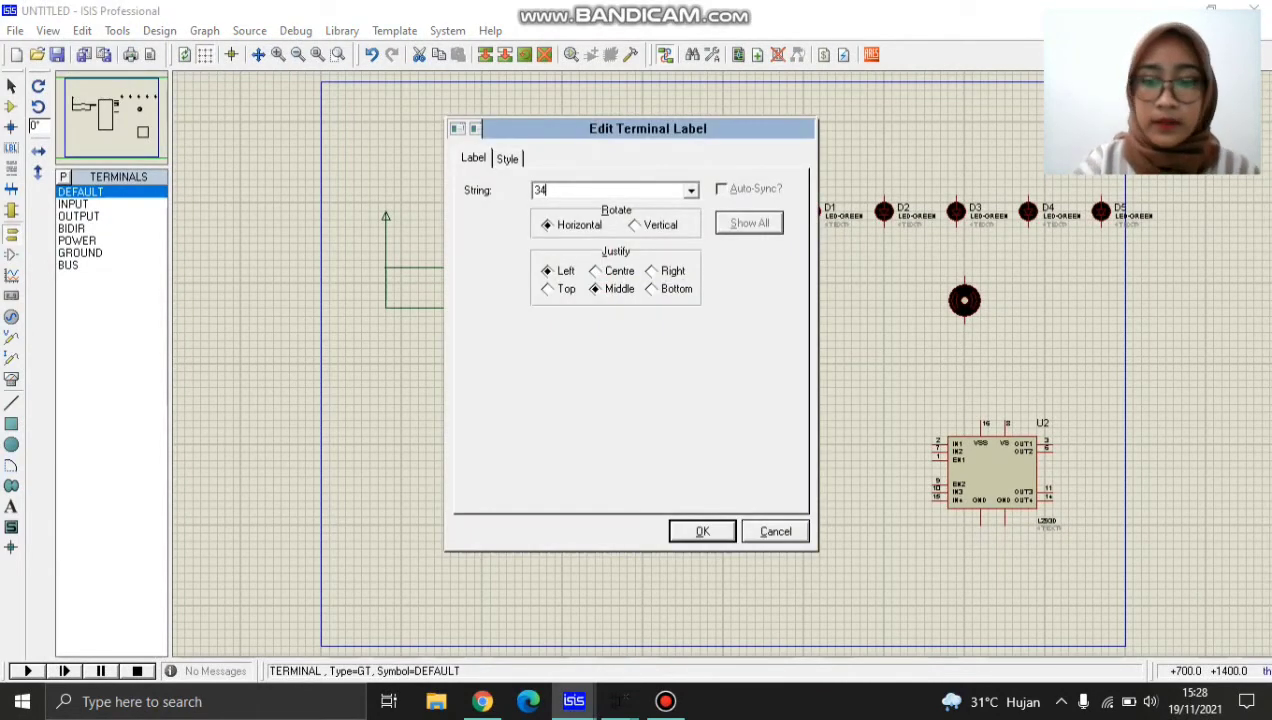
{"action": "key", "text": "Return"}
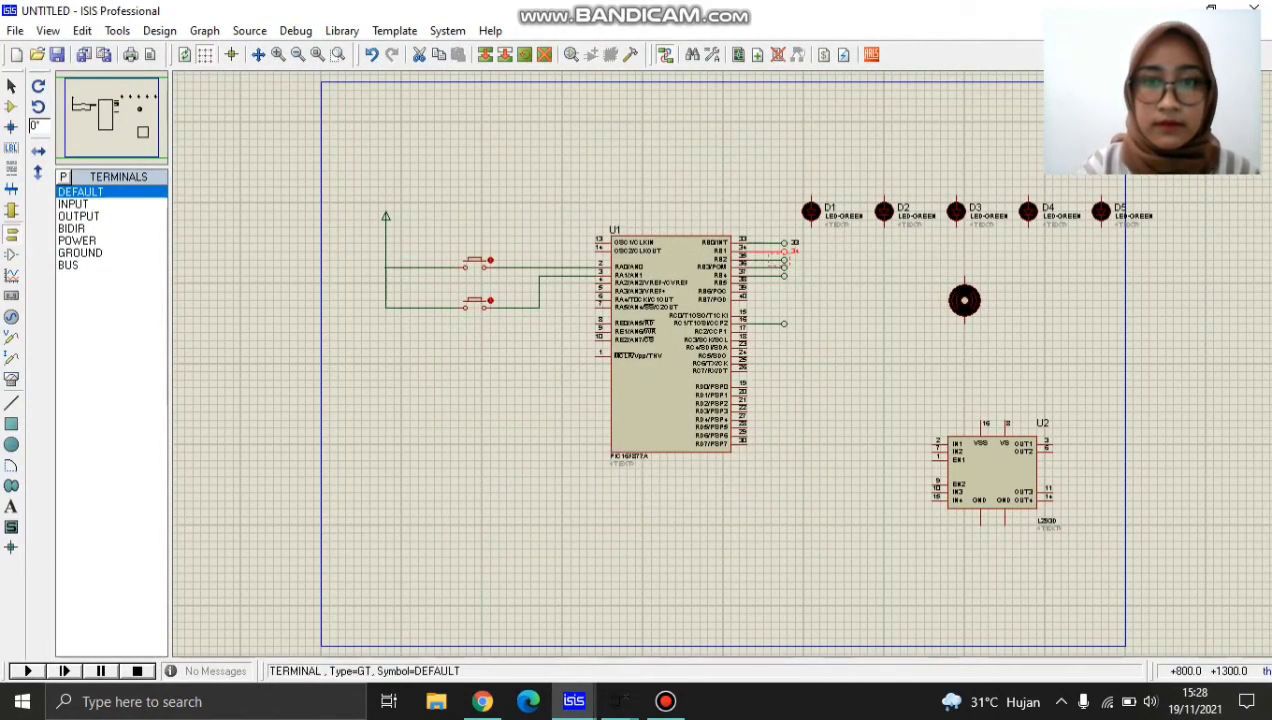
Label the terminals on the RB2, RB3 and RB4 pins 35, 36 and 37 respectively.
{"action": "double_click", "coordinate": [784, 259]}
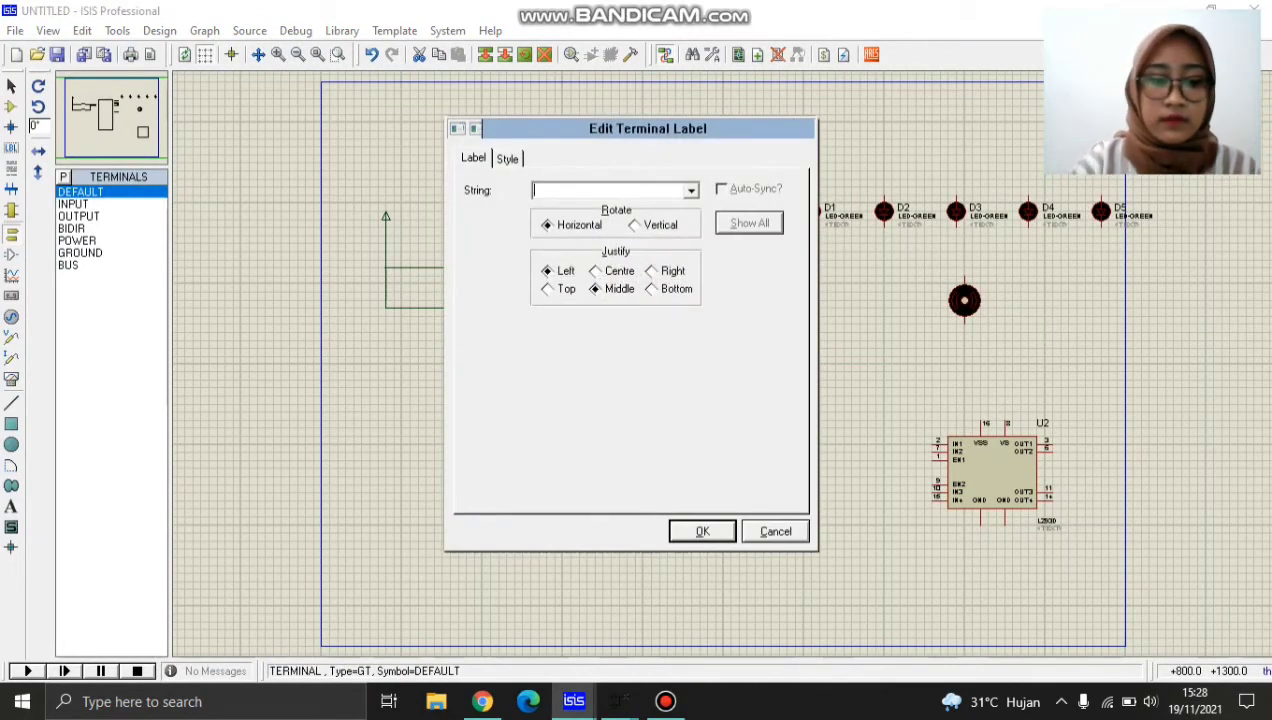
{"action": "type", "text": "35"}
{"action": "key", "text": "Return"}
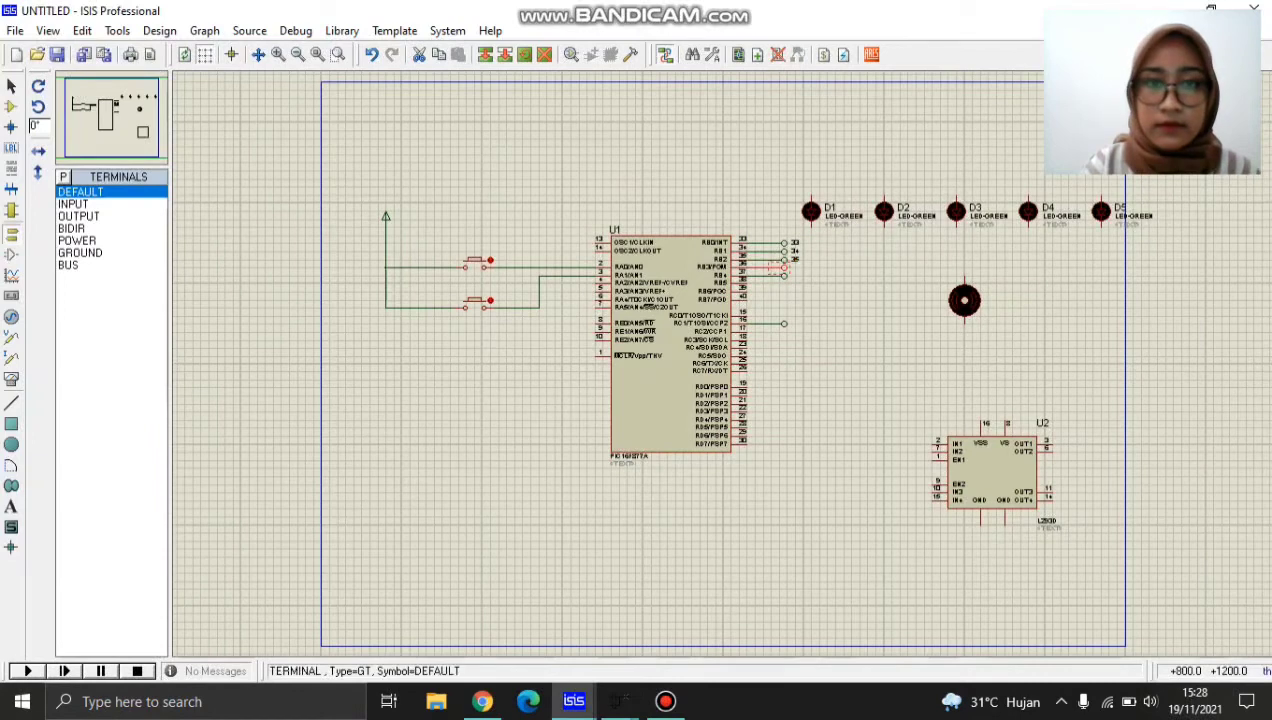
{"action": "double_click", "coordinate": [780, 268]}
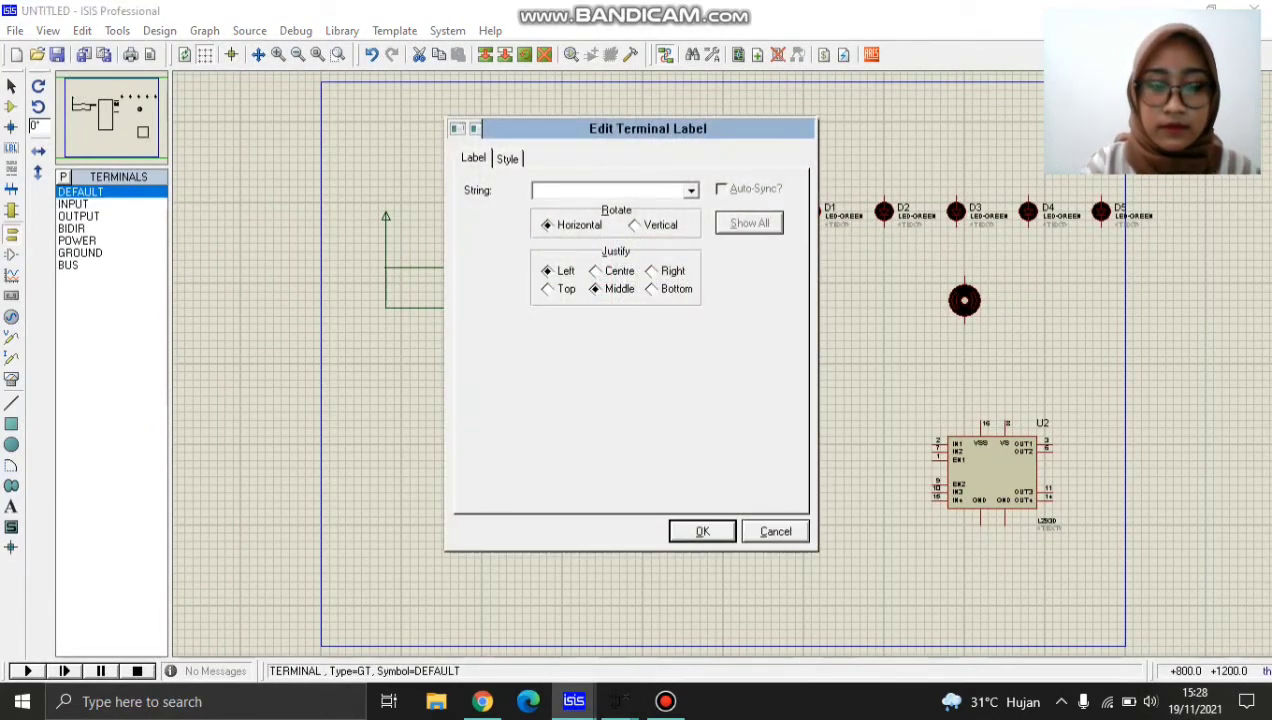
{"action": "type", "text": "36"}
{"action": "key", "text": "Return"}
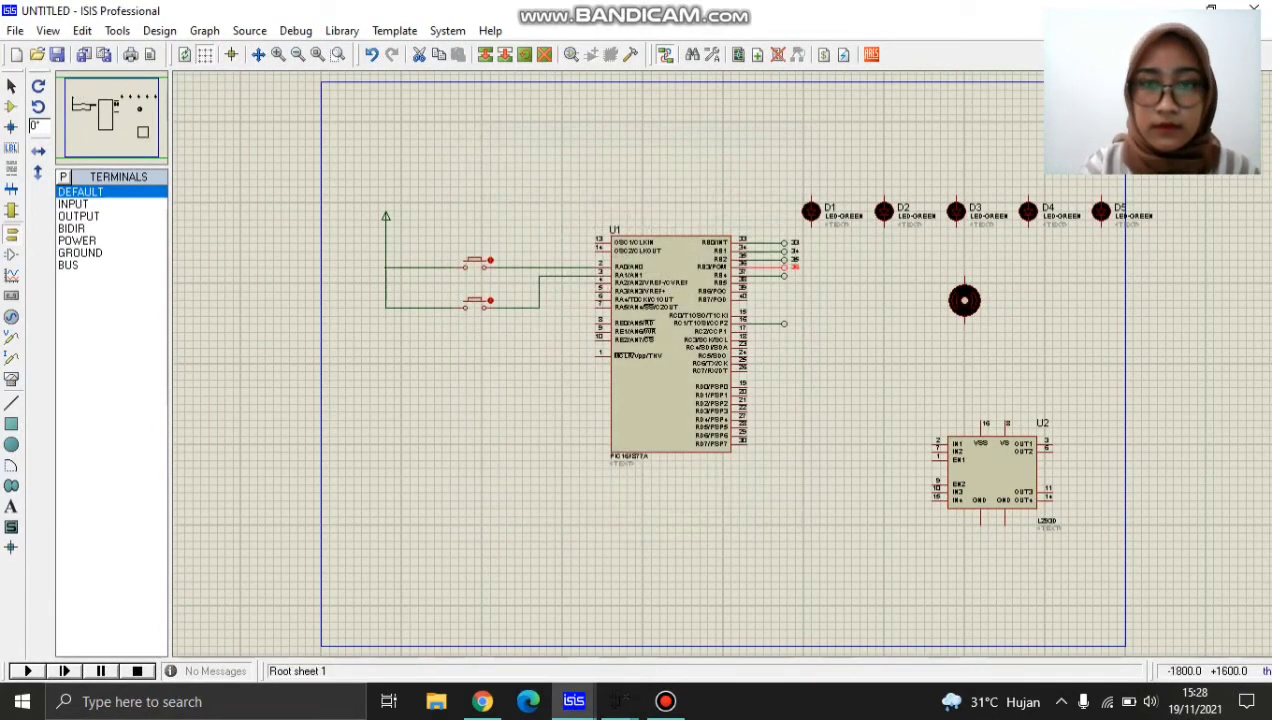
{"action": "double_click", "coordinate": [784, 276]}
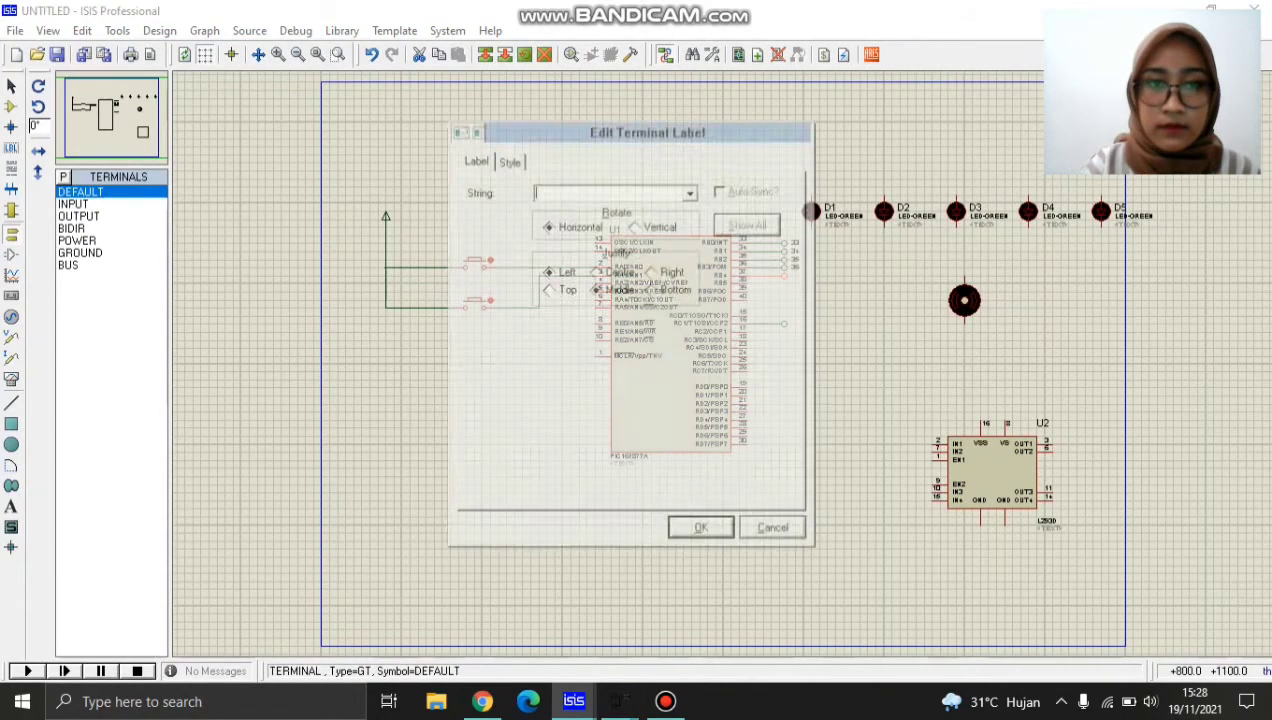
{"action": "type", "text": "37"}
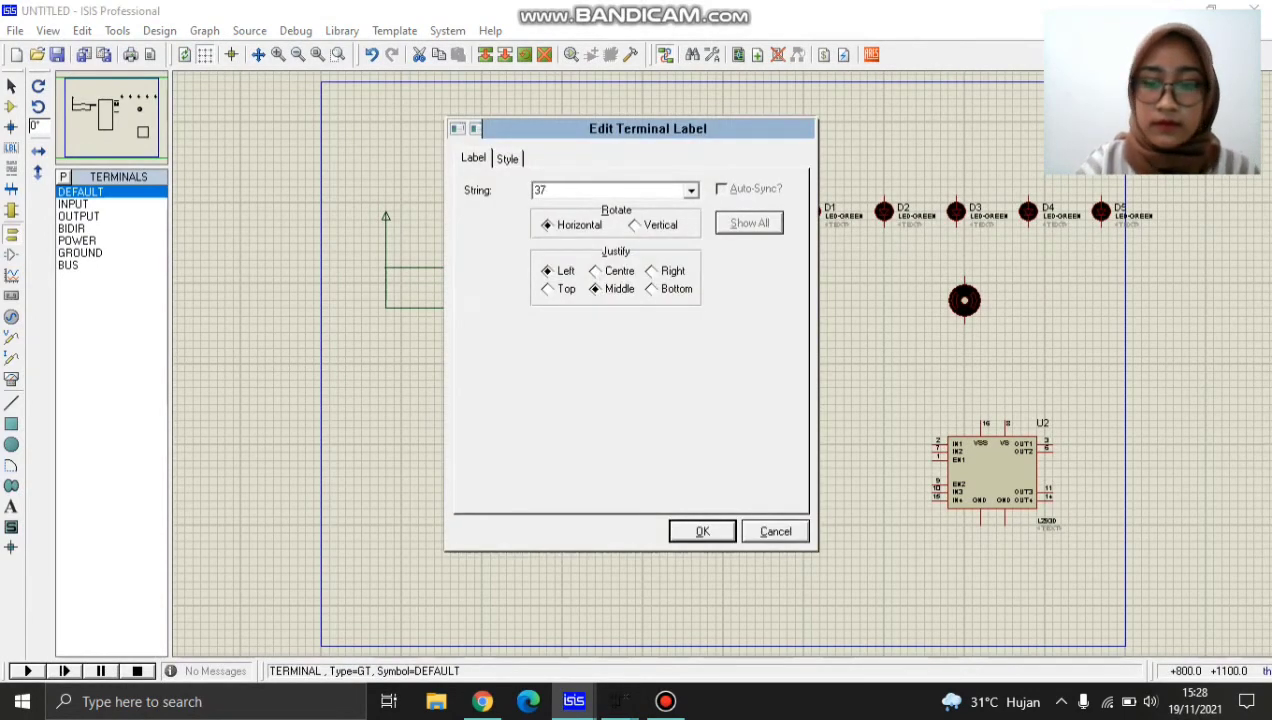
{"action": "key", "text": "Return"}
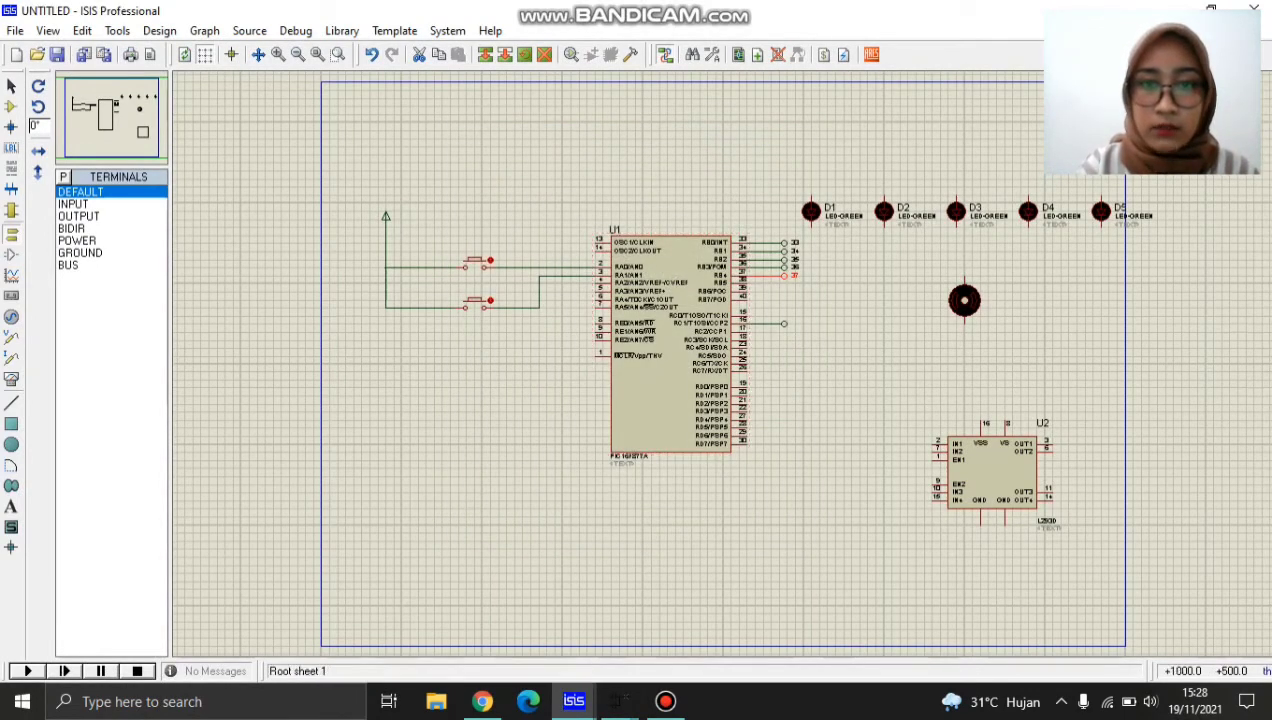
Label the terminal on the microcontroller's RC1 pin pwm.
{"action": "double_click", "coordinate": [784, 323]}
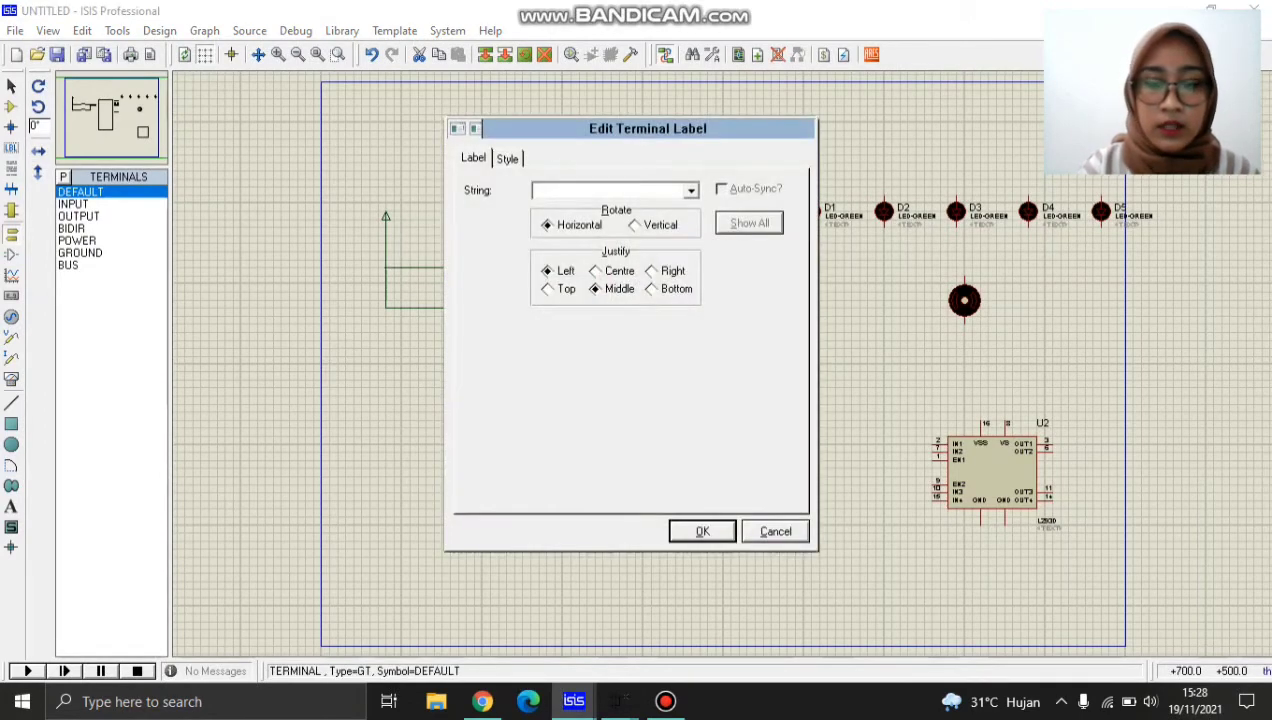
{"action": "type", "text": "pwm"}
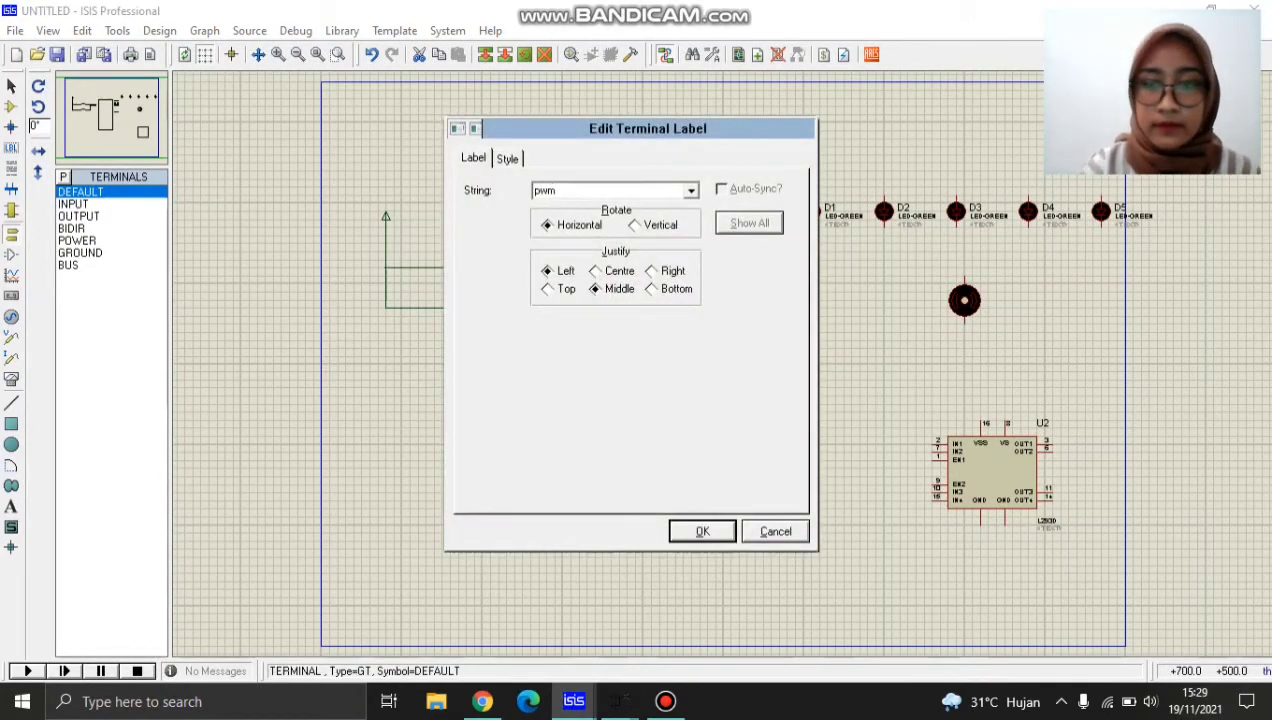
{"action": "key", "text": "Return"}
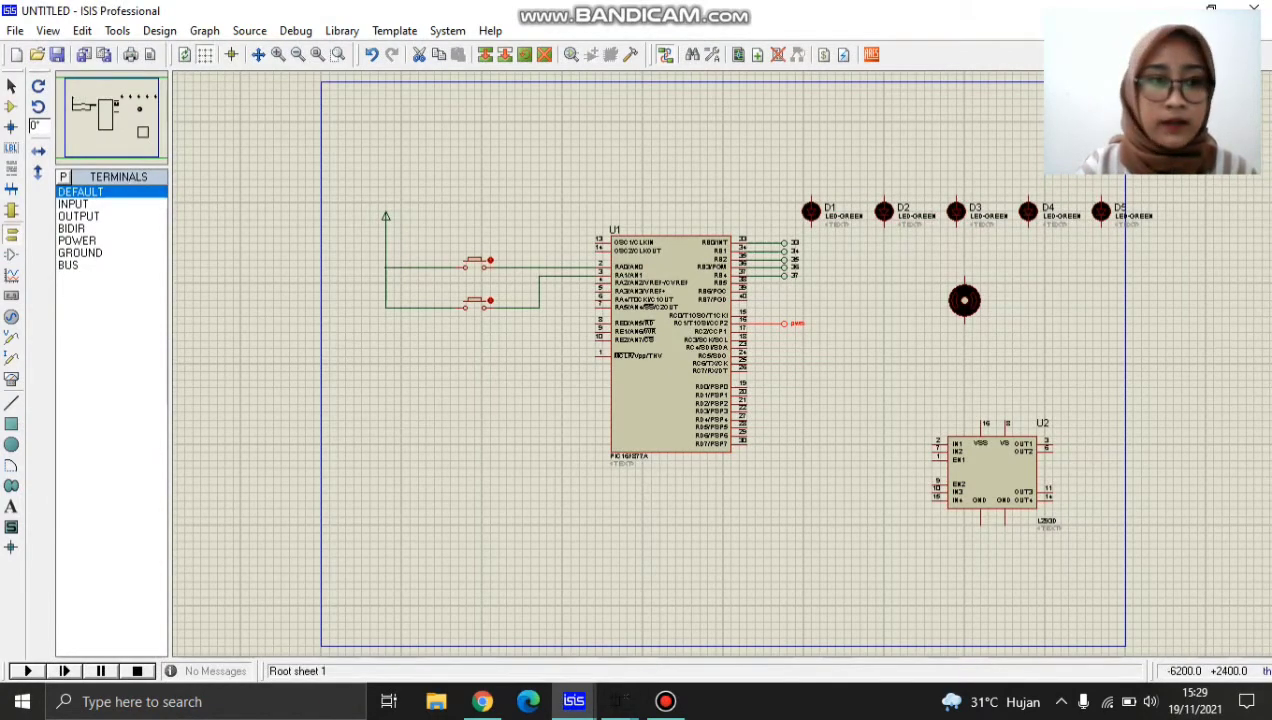
Place a row of DEFAULT terminals above the green LEDs, one for each LED.
{"action": "left_click", "coordinate": [81, 192]}
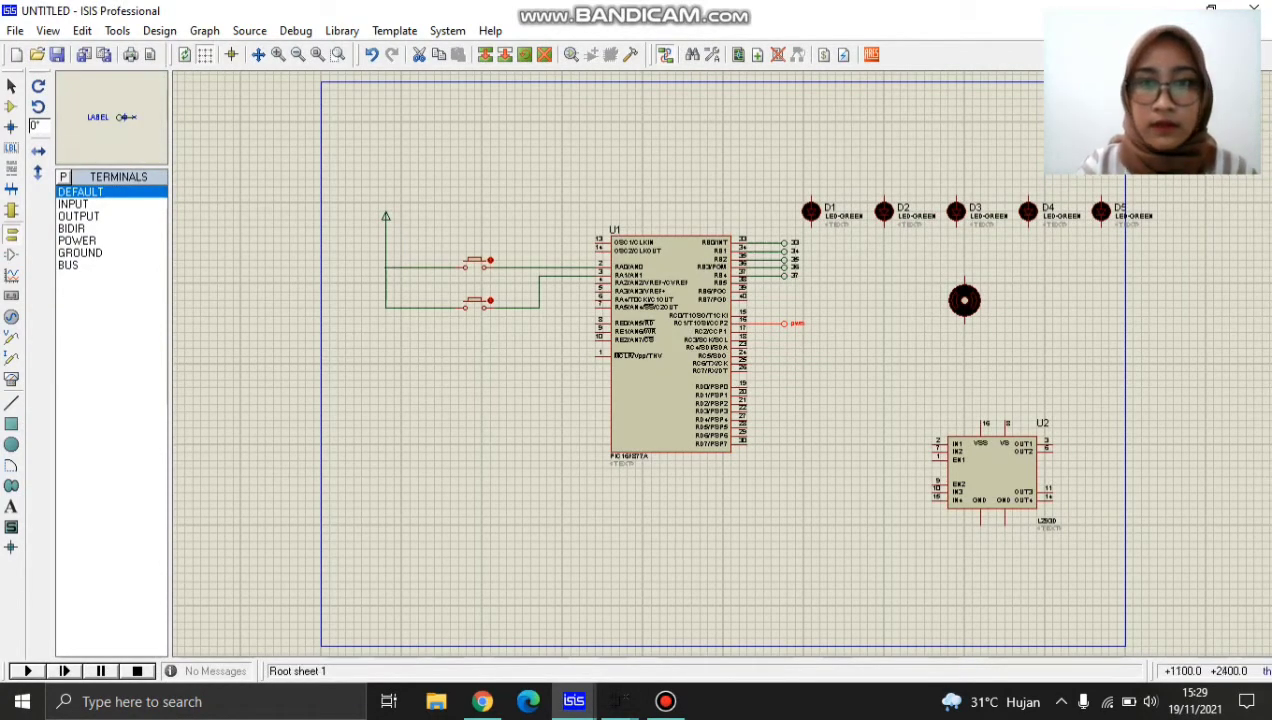
{"action": "left_click", "coordinate": [811, 171]}
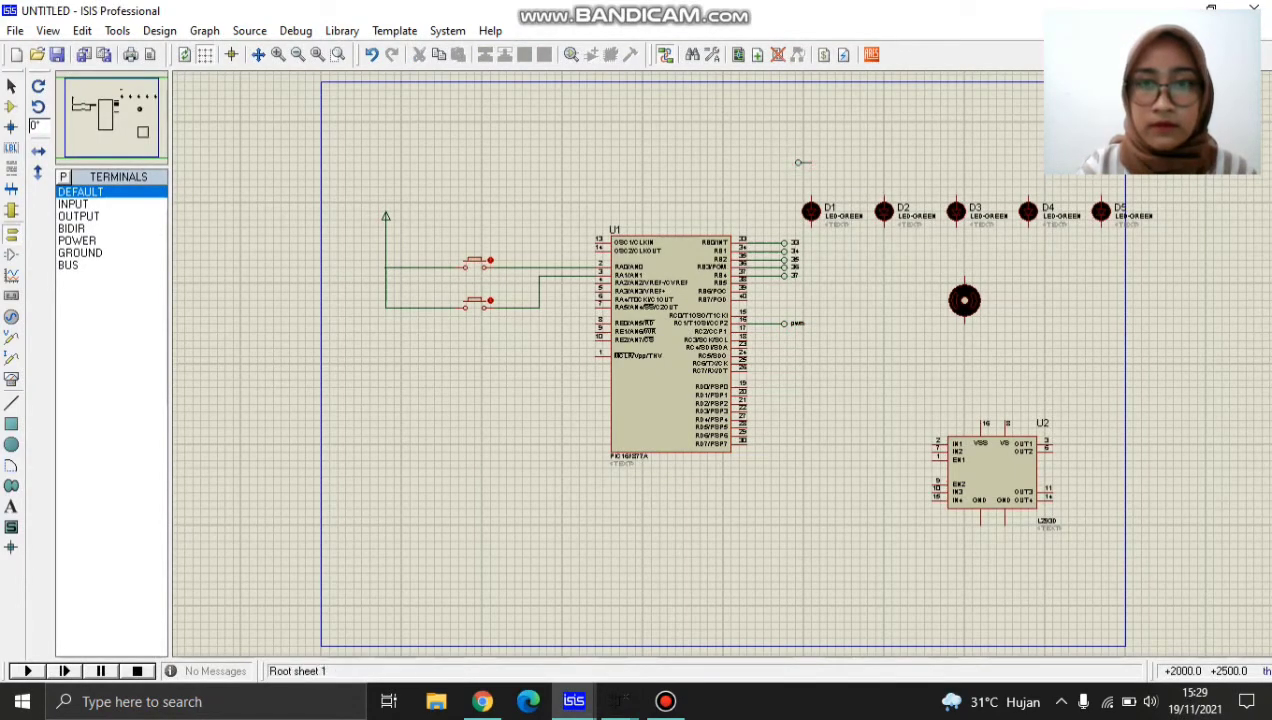
{"action": "left_click", "coordinate": [878, 162]}
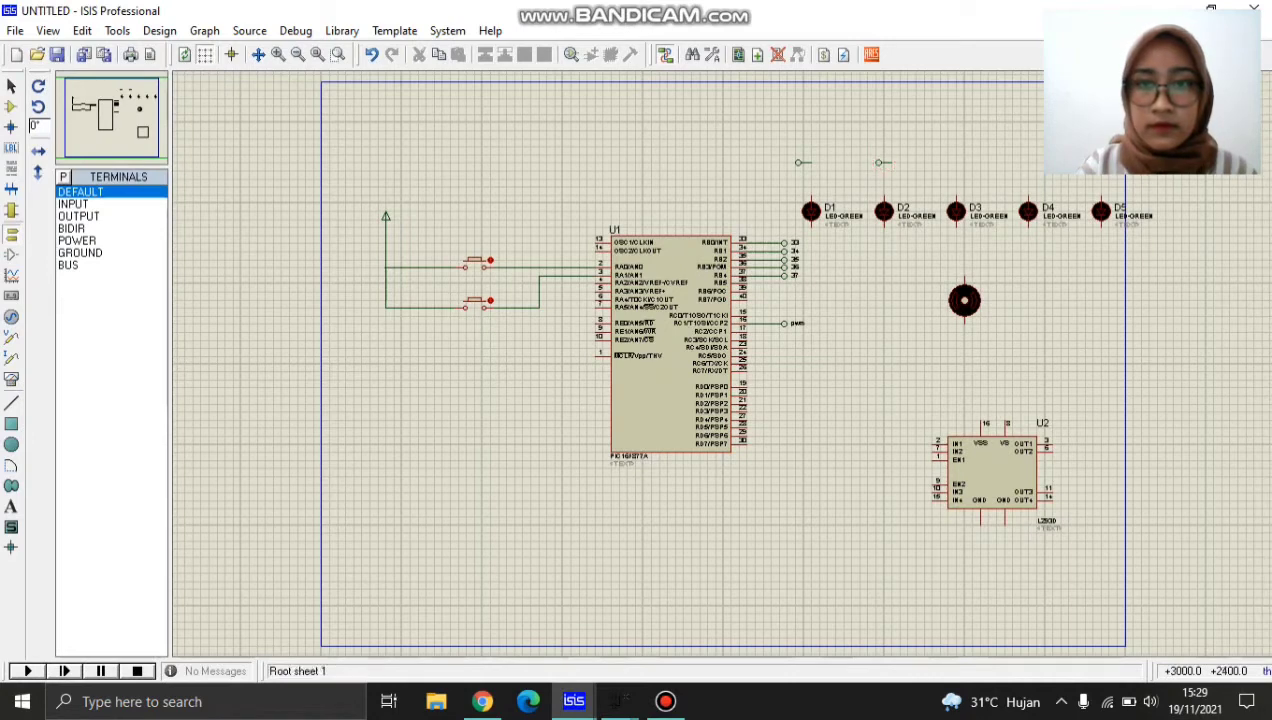
{"action": "left_click", "coordinate": [950, 162]}
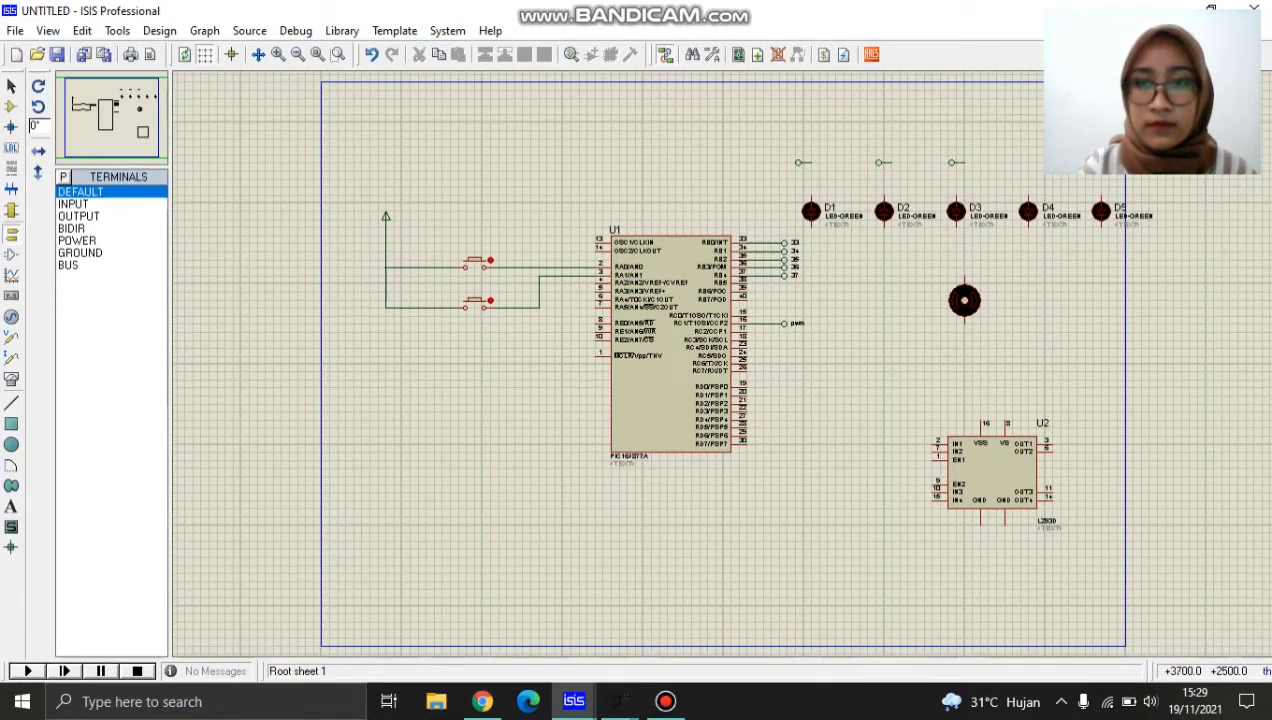
{"action": "left_click", "coordinate": [1018, 162]}
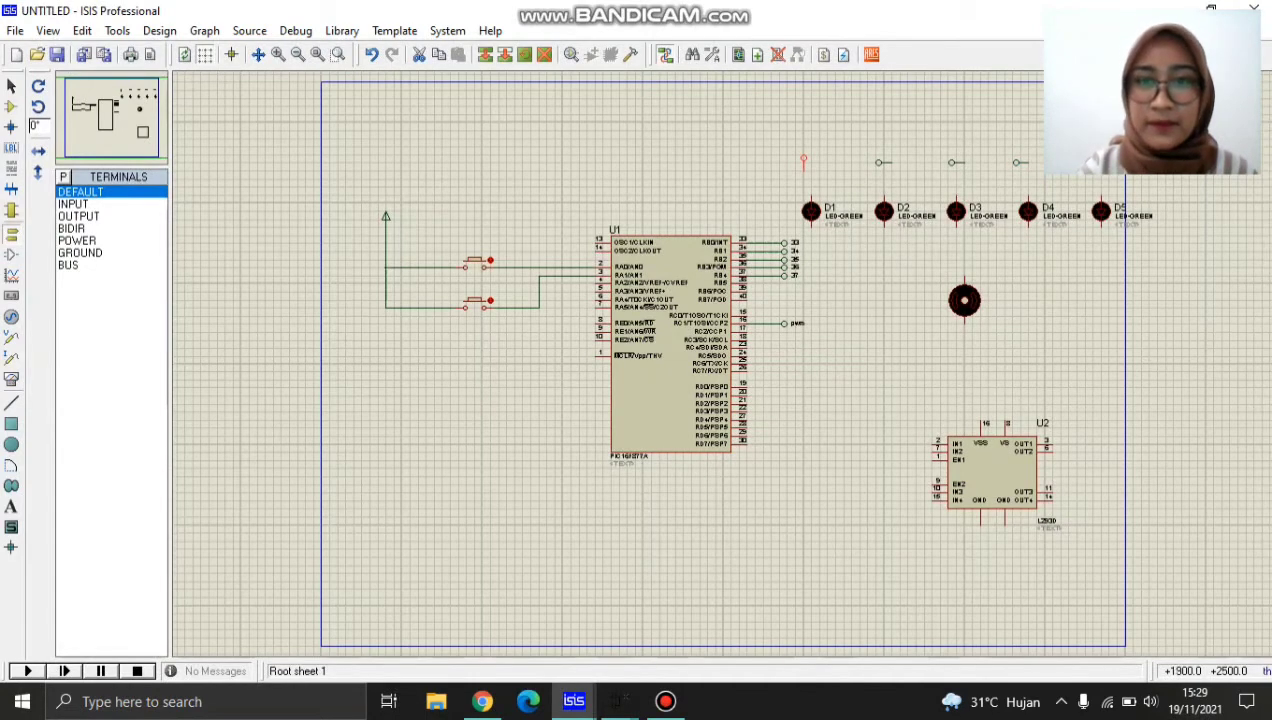
Rotate the DEFAULT terminals above the LEDs clockwise so their pins point down towards the LEDs.
{"action": "right_click", "coordinate": [888, 160]}
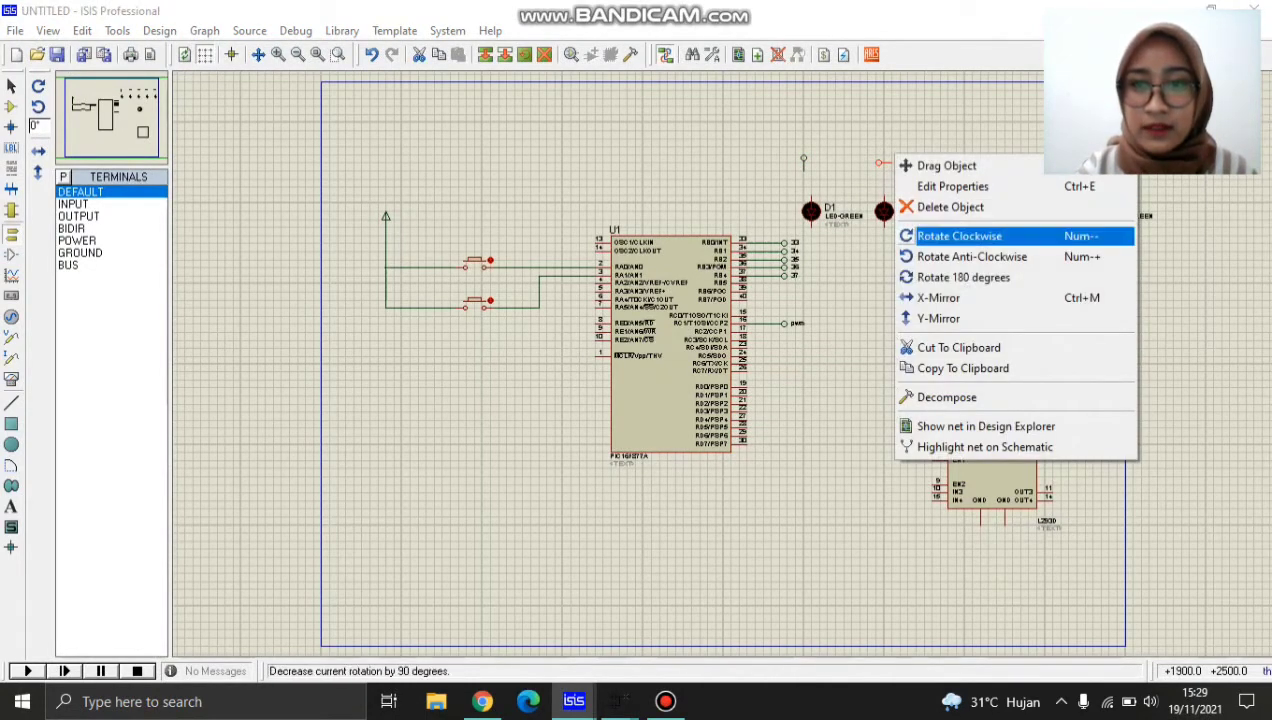
{"action": "left_click", "coordinate": [960, 236]}
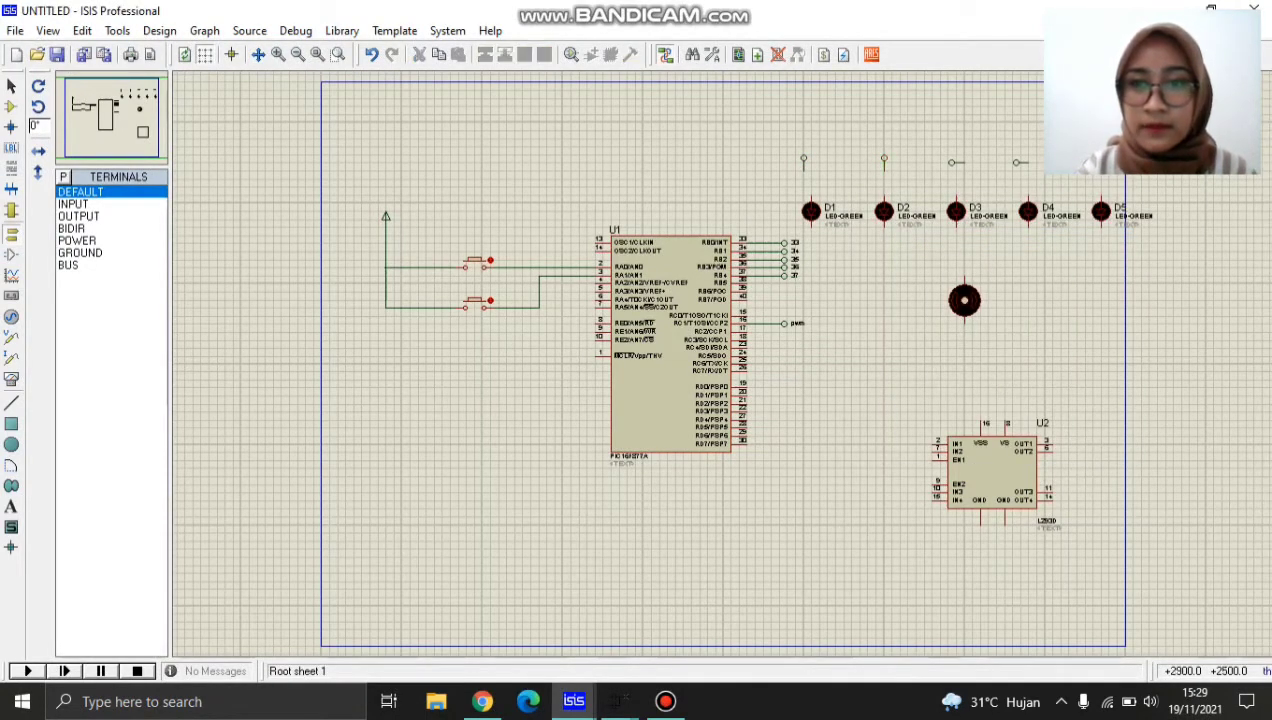
{"action": "right_click", "coordinate": [970, 162]}
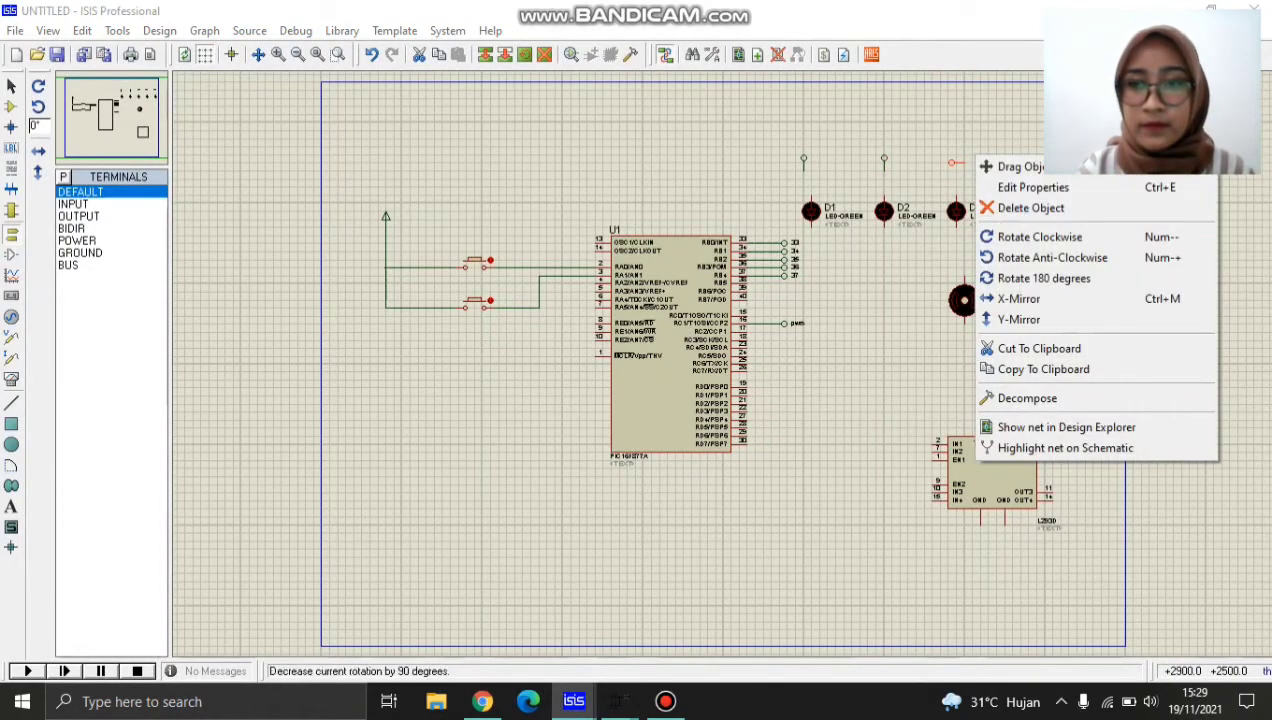
{"action": "left_click", "coordinate": [1030, 237]}
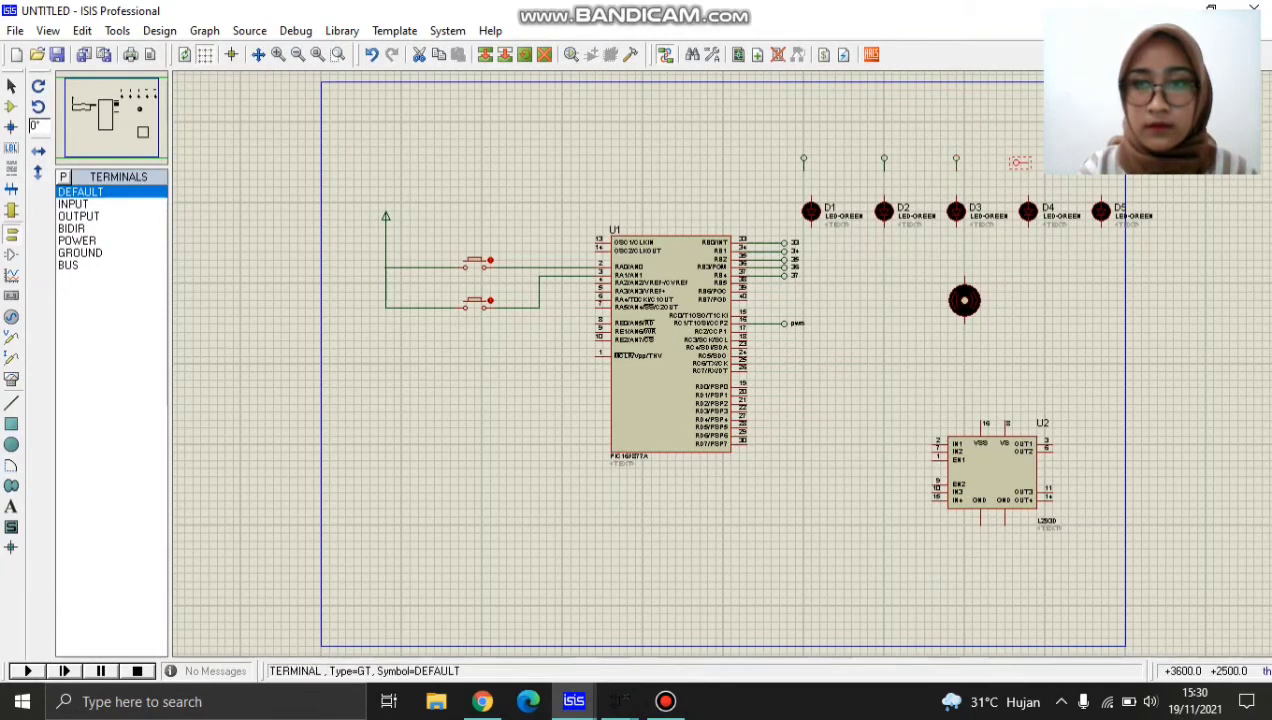
{"action": "right_click", "coordinate": [1019, 162]}
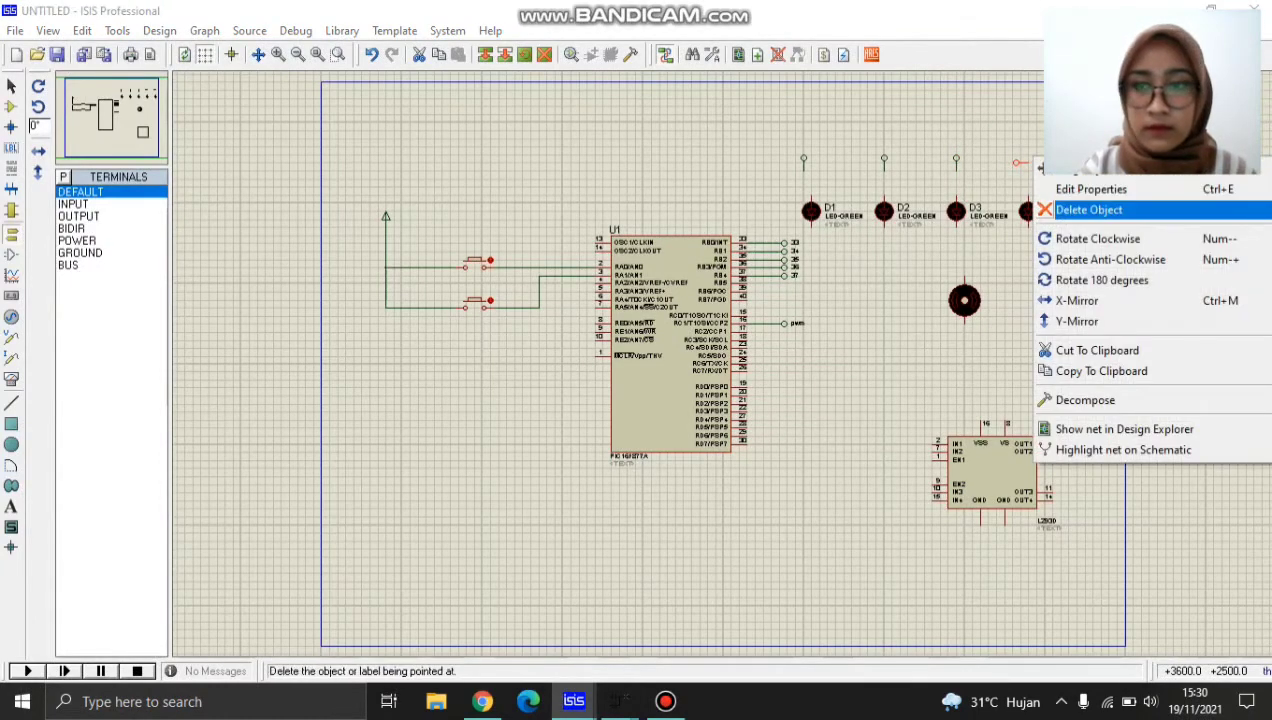
{"action": "left_click", "coordinate": [1085, 238]}
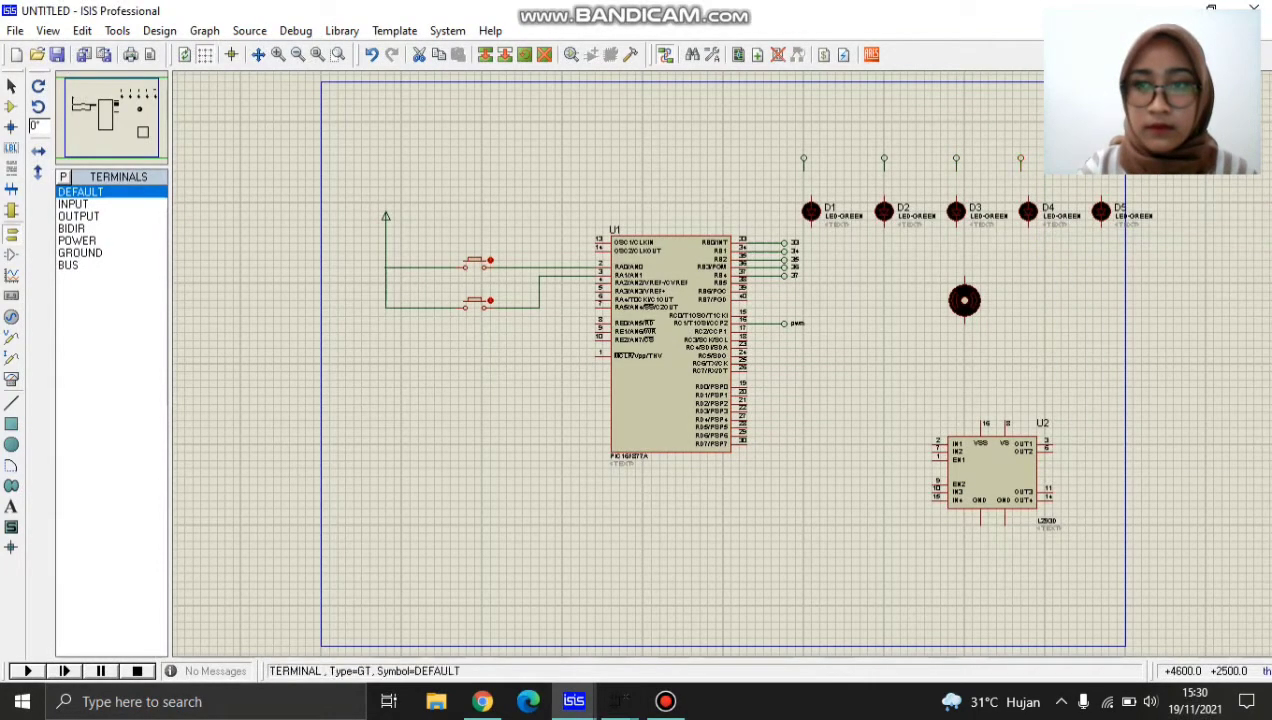
{"action": "right_click", "coordinate": [1019, 162]}
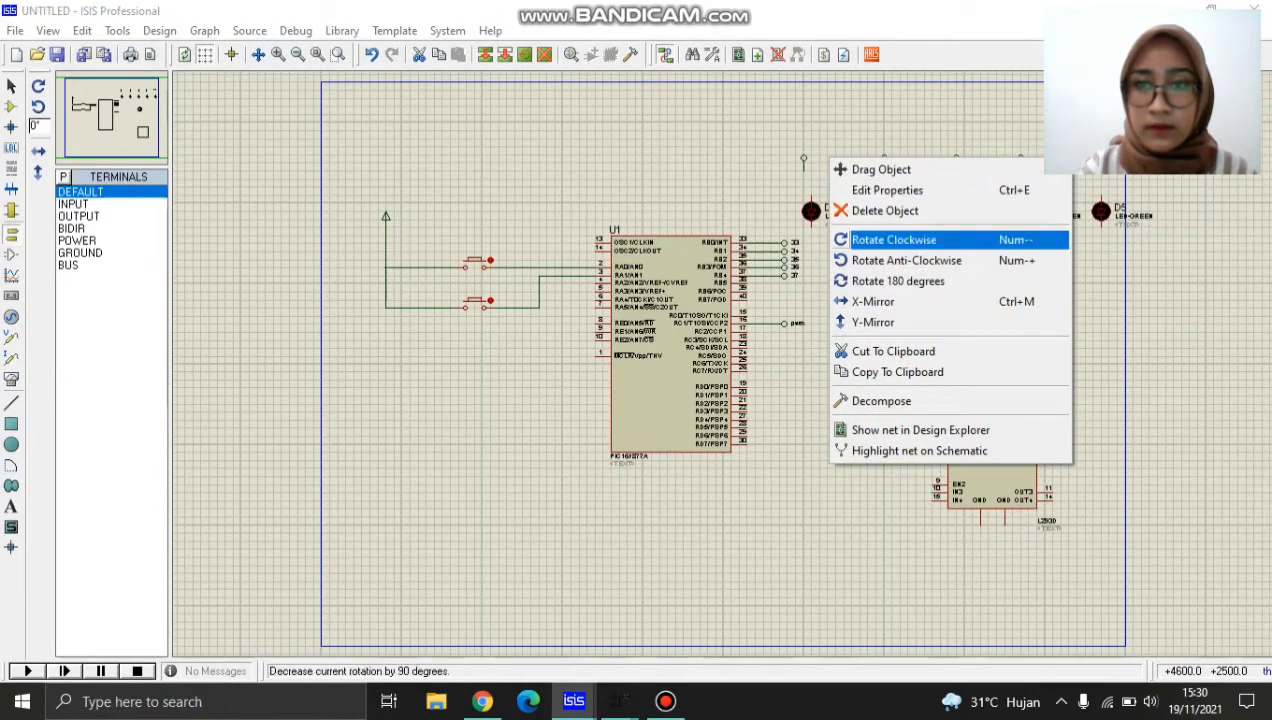
{"action": "left_click", "coordinate": [894, 239]}
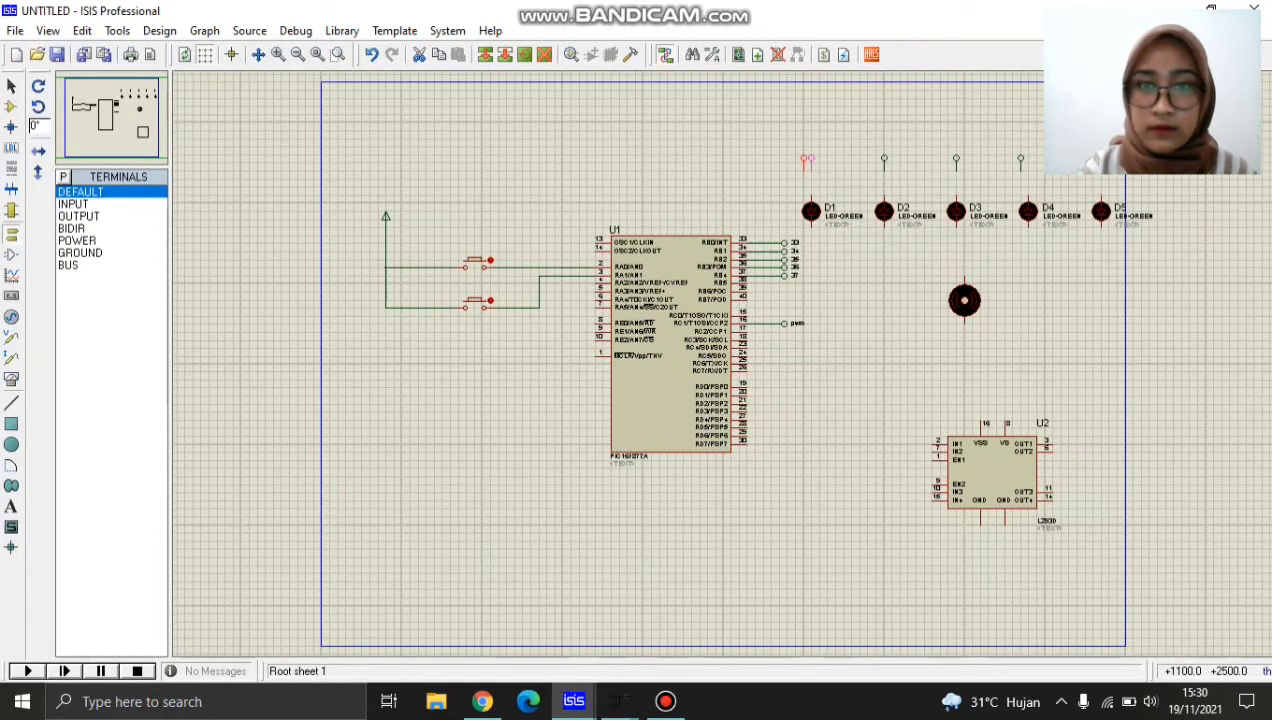
Align the rotated terminals with LEDs D1 to D5 and wire each one to its LED's upper pin.
{"action": "left_click_drag", "start_coordinate": [811, 162], "coordinate": [811, 170]}
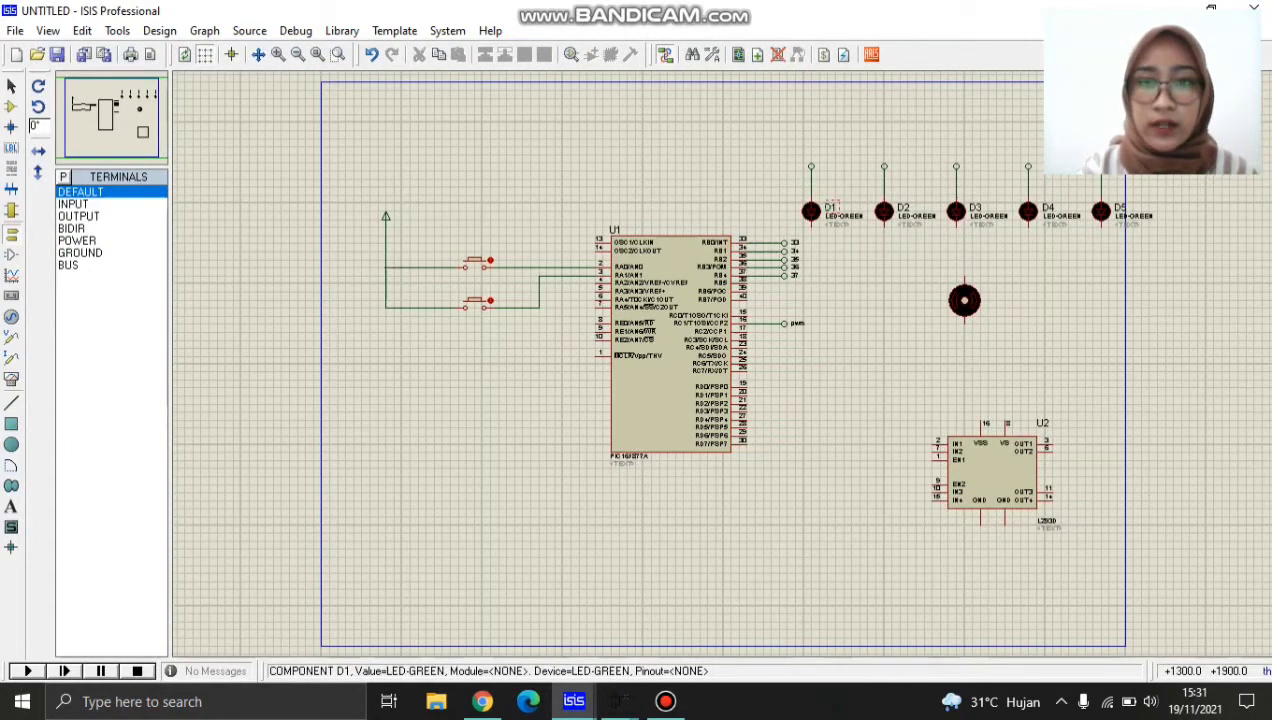
Rename the first green LED, D1, as D_SENTER.
{"action": "double_click", "coordinate": [830, 207]}
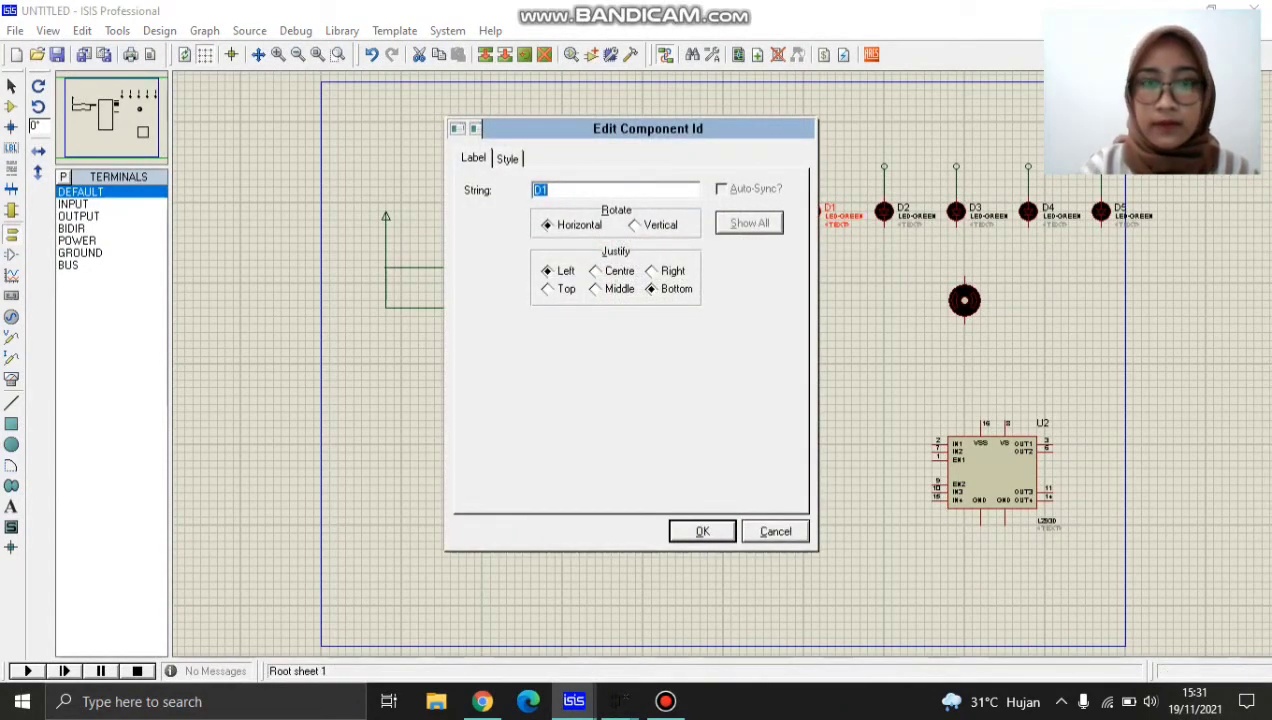
{"action": "key", "text": "BackSpace"}
{"action": "key", "text": "Caps_Lock"}
{"action": "type", "text": "D"}
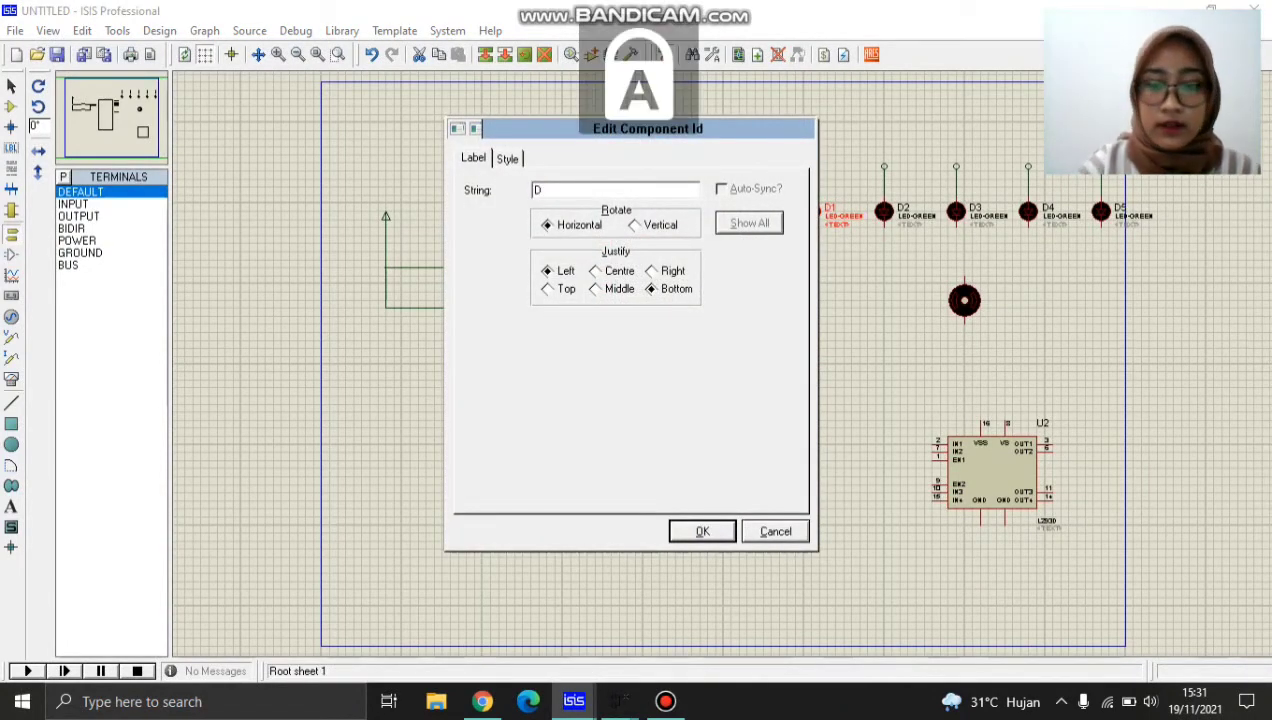
{"action": "type", "text": "_"}
{"action": "key", "text": "Caps_Lock"}
{"action": "type", "text": "S"}
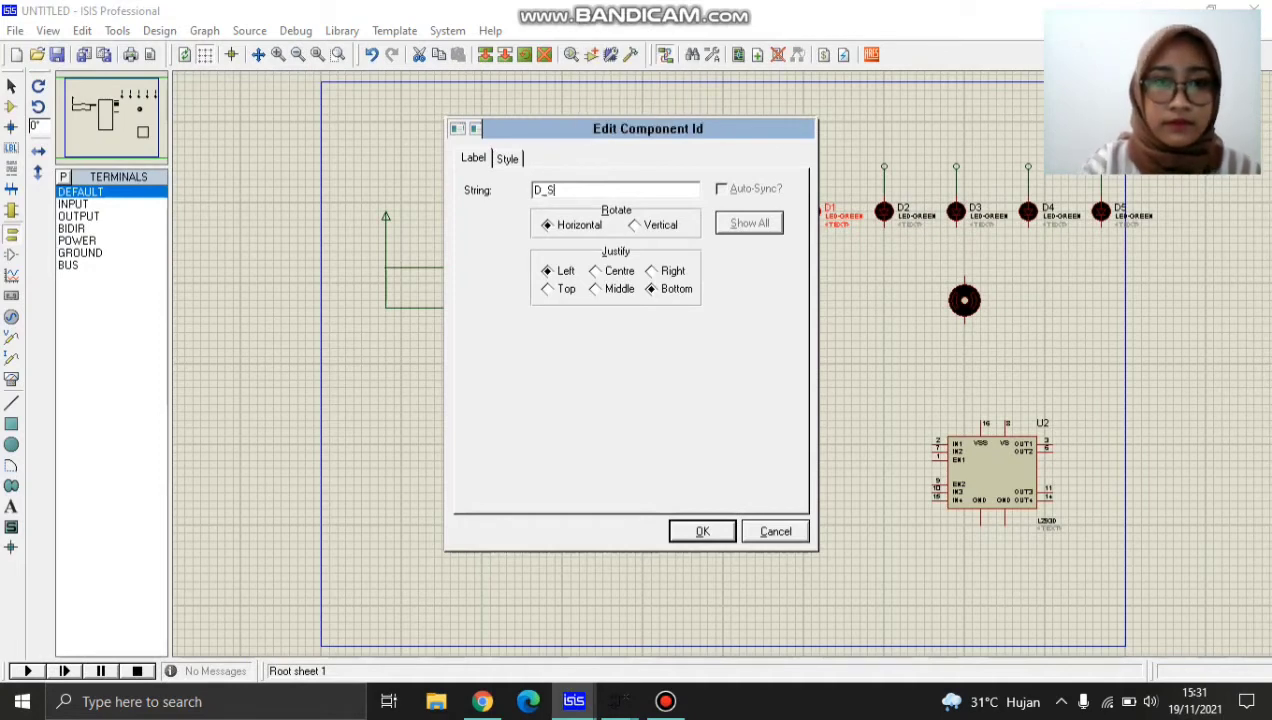
{"action": "type", "text": "ENTER"}
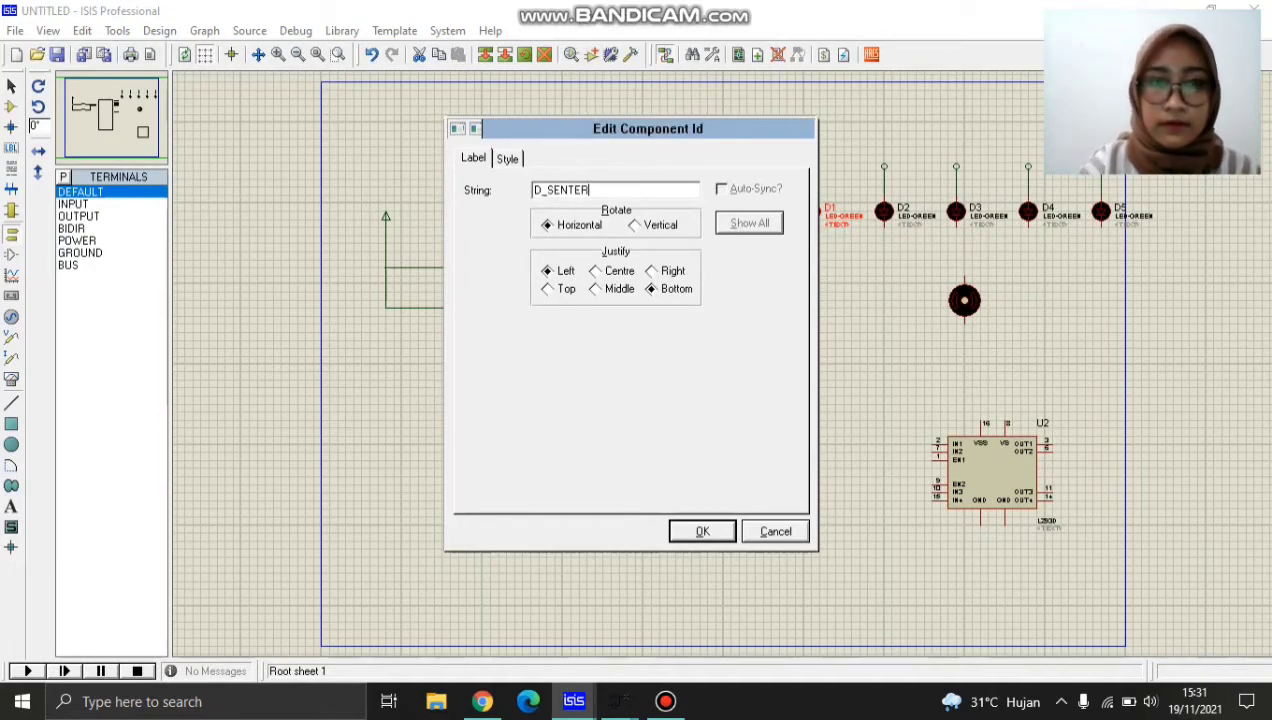
{"action": "key", "text": "Return"}
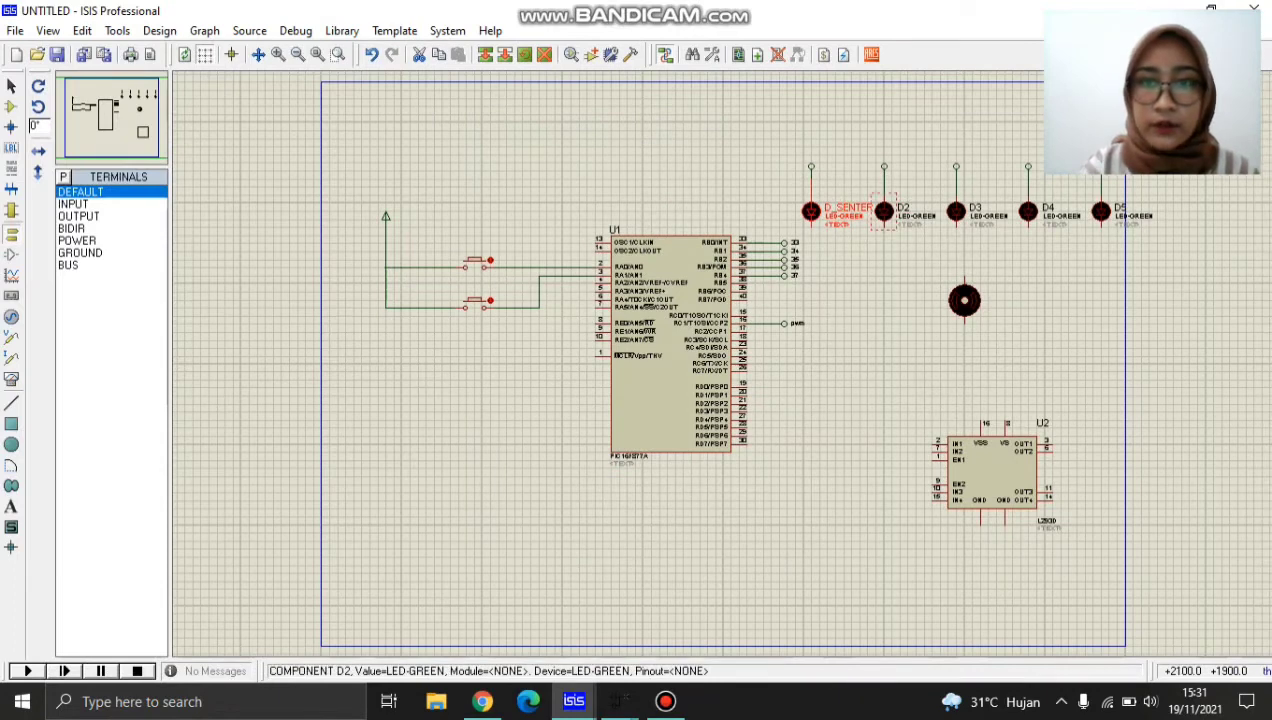
Rename the second green LED as D1 and the third one as D2.
{"action": "double_click", "coordinate": [903, 208]}
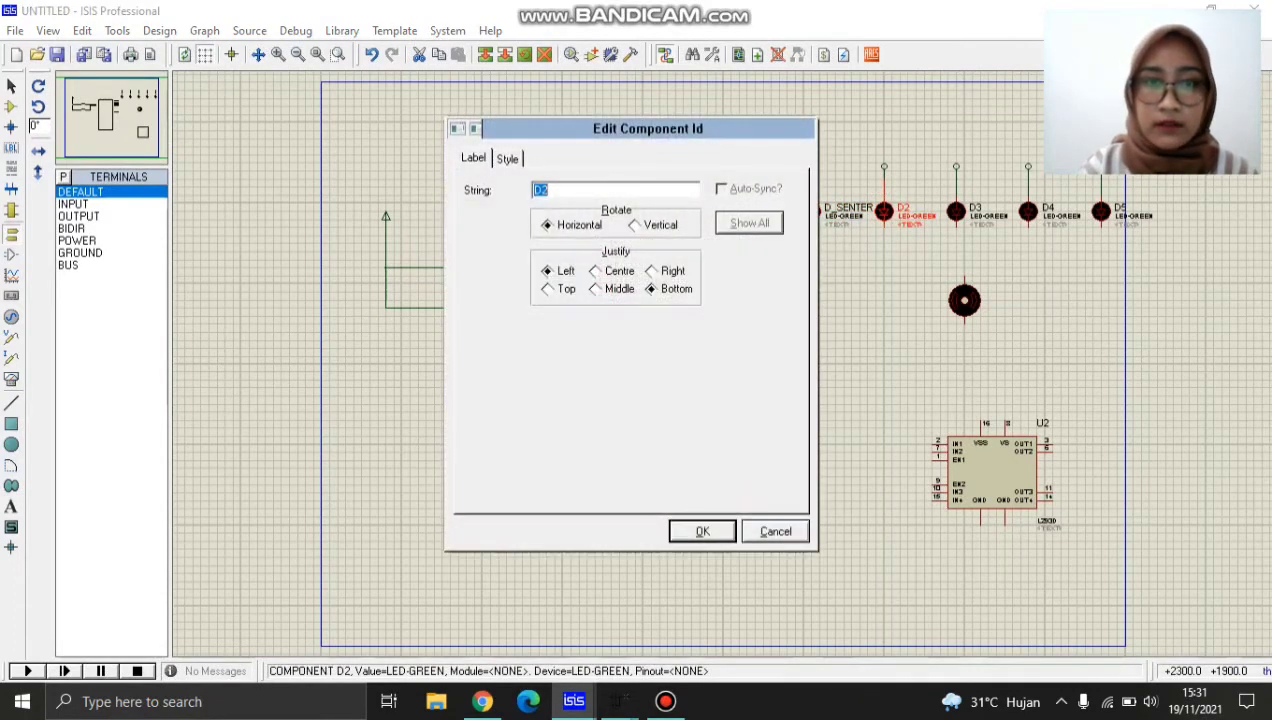
{"action": "key", "text": "BackSpace"}
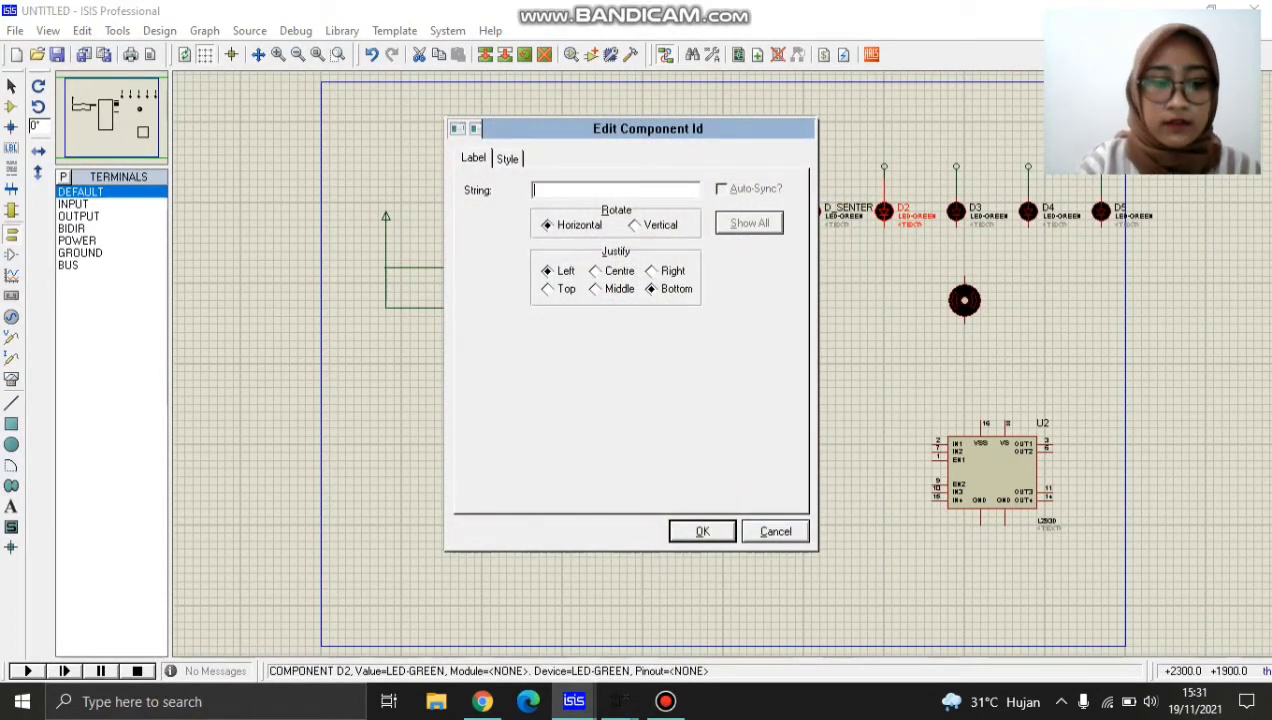
{"action": "type", "text": "D1"}
{"action": "key", "text": "Return"}
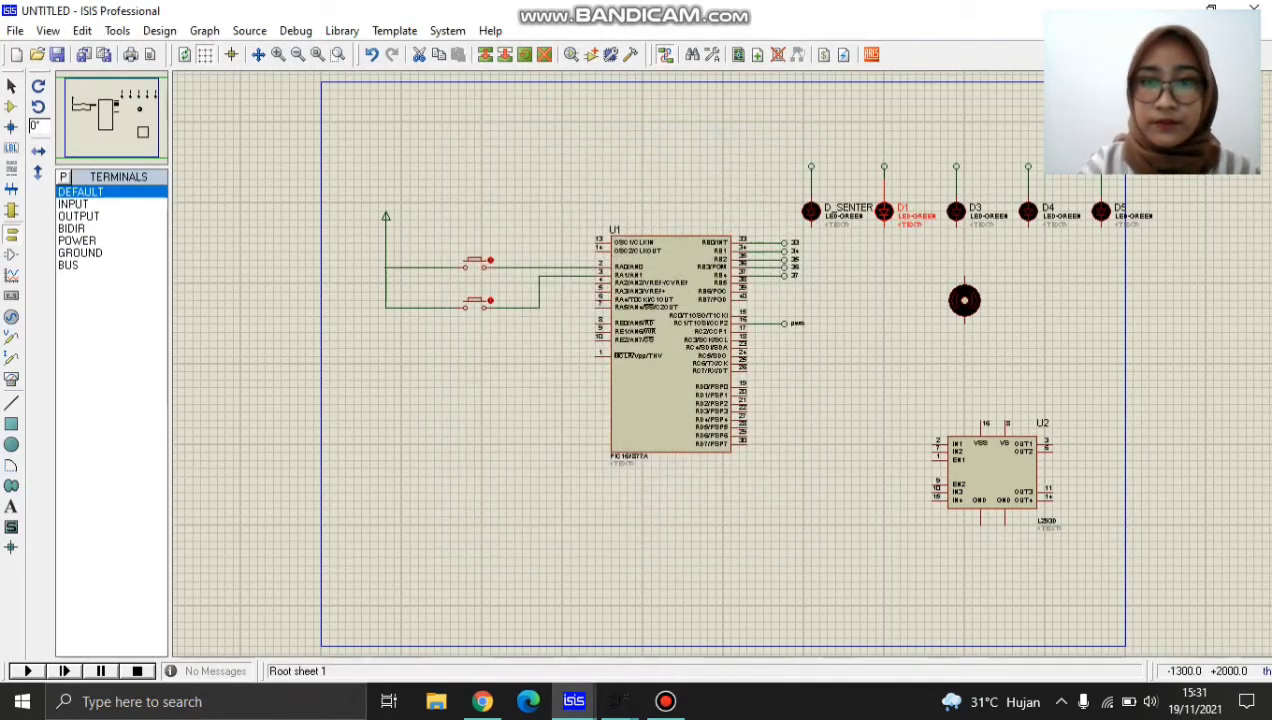
{"action": "double_click", "coordinate": [956, 211]}
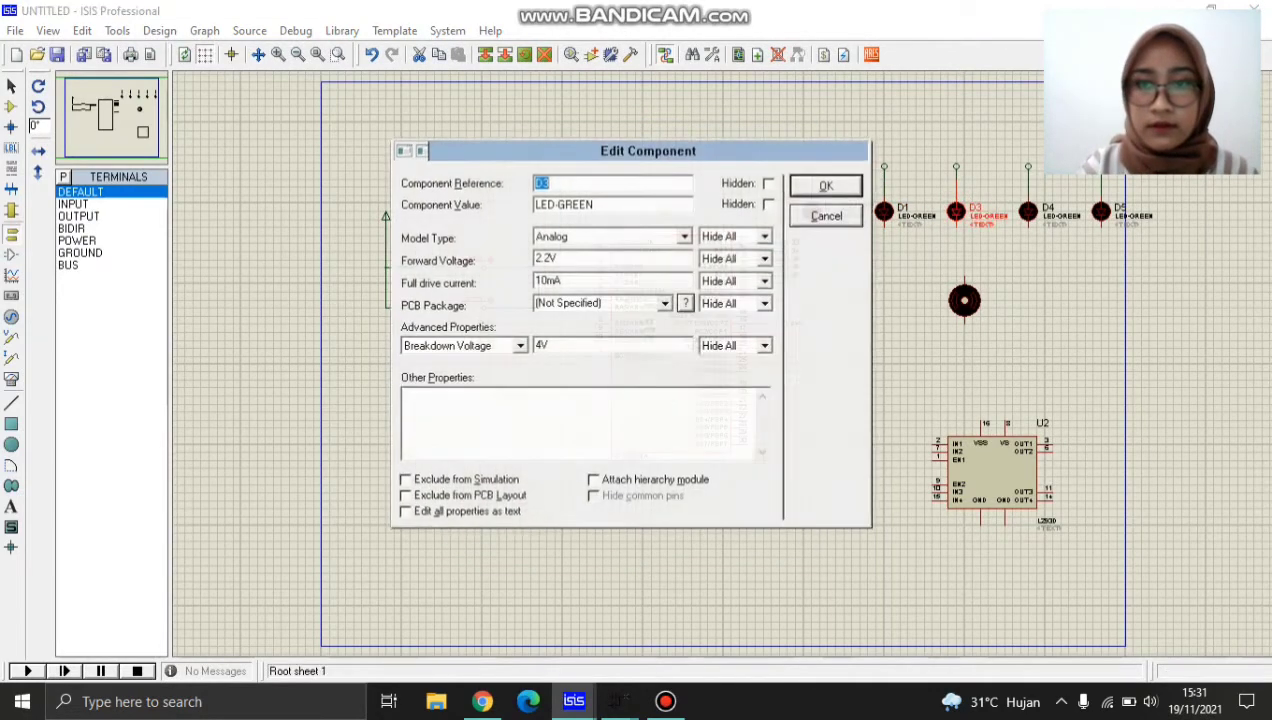
{"action": "key", "text": "BackSpace"}
{"action": "type", "text": "D2"}
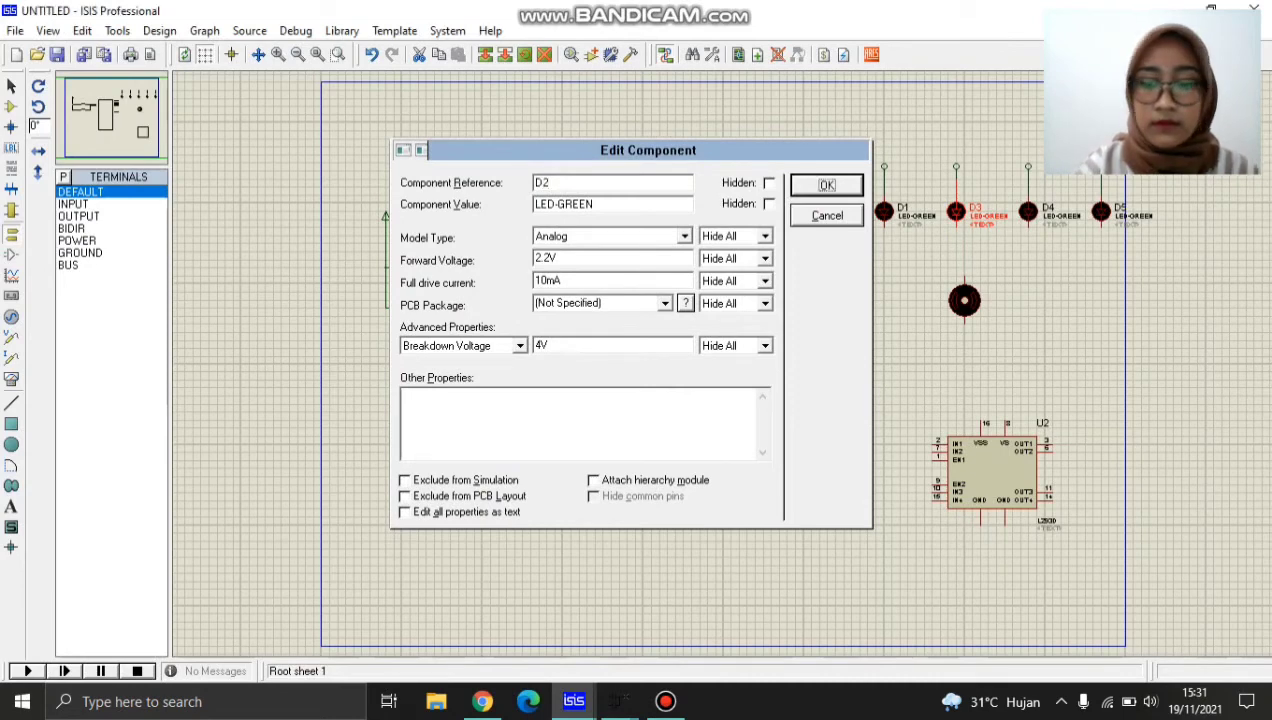
{"action": "key", "text": "Return"}
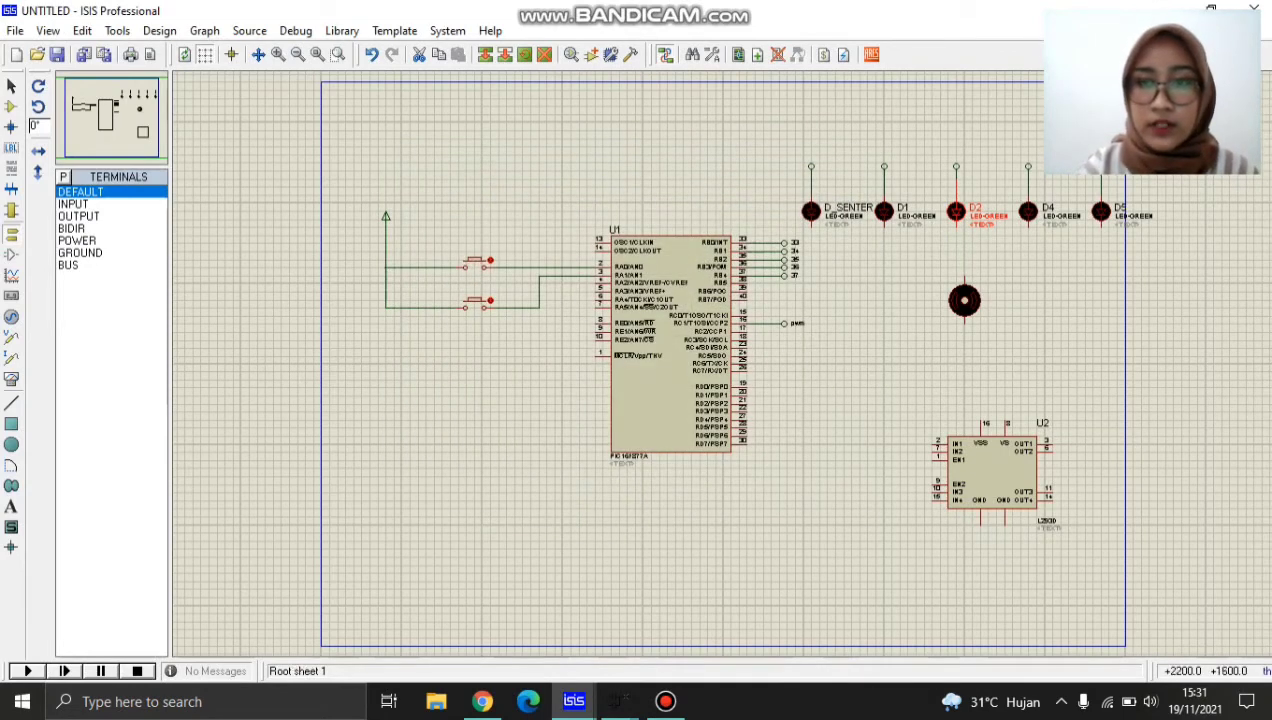
Rename the fourth green LED as D3 and the fifth one as D4.
{"action": "double_click", "coordinate": [1028, 211]}
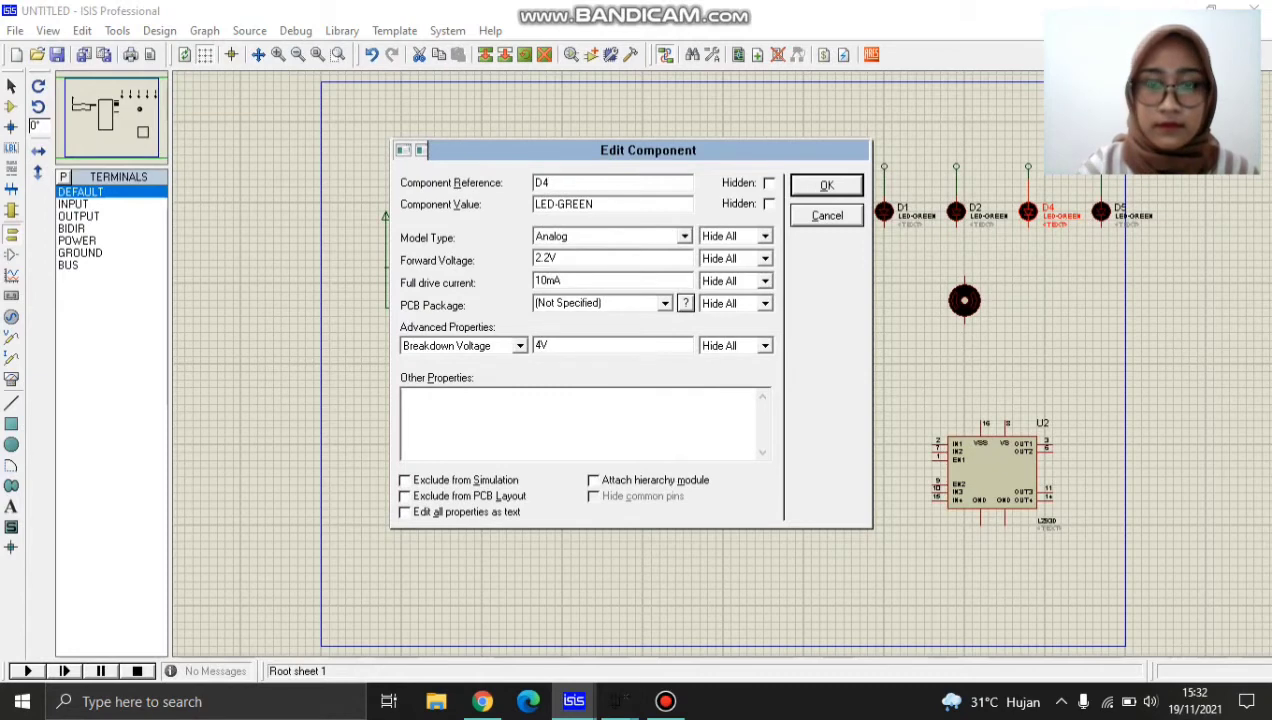
{"action": "key", "text": "BackSpace"}
{"action": "type", "text": "3"}
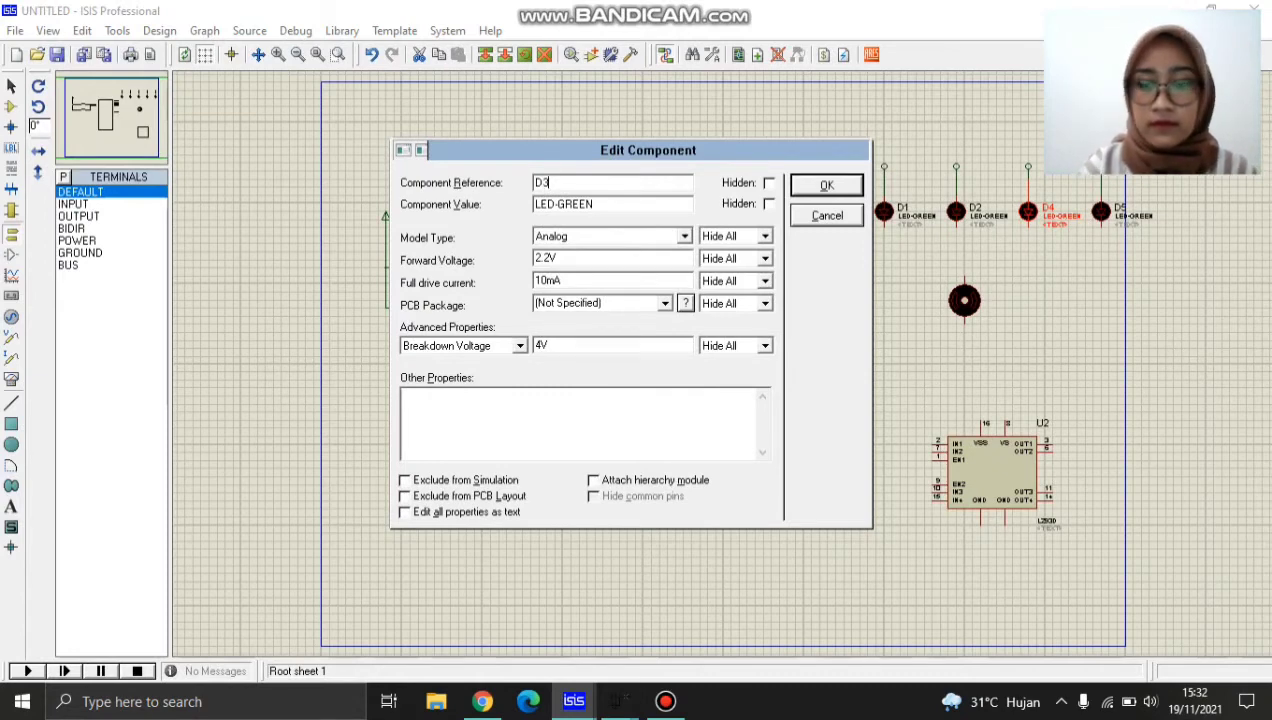
{"action": "key", "text": "Return"}
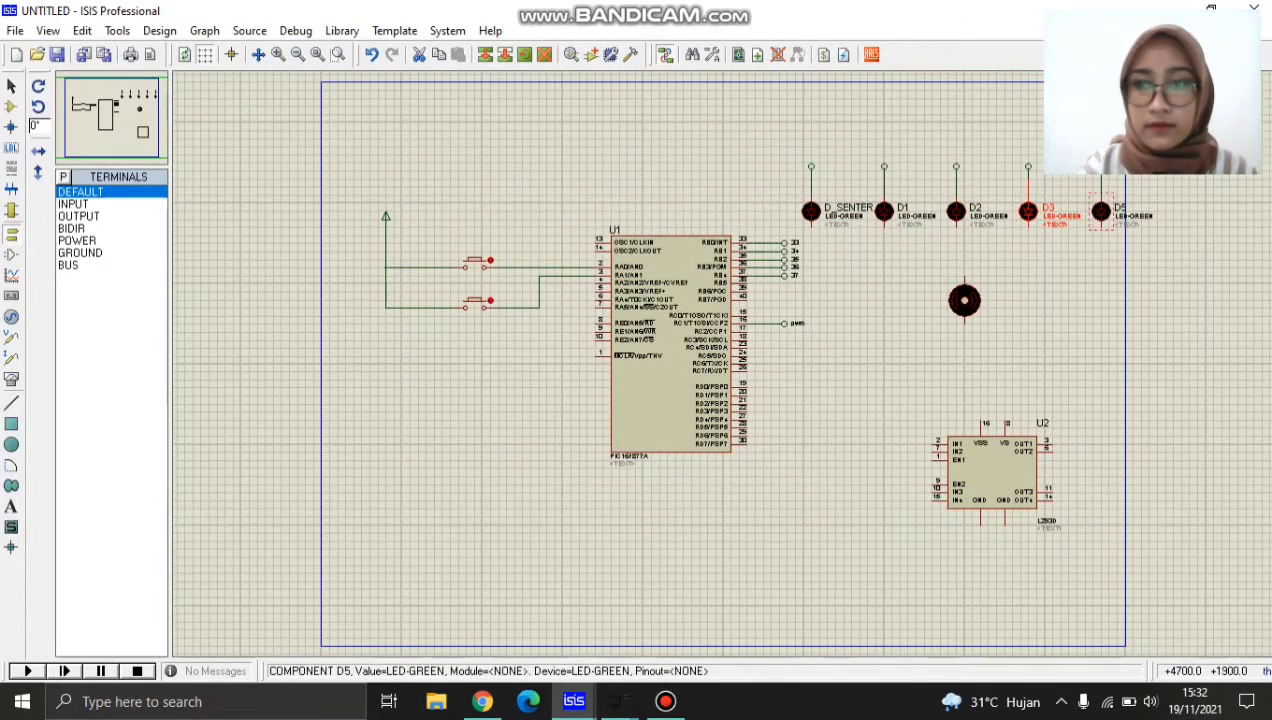
{"action": "double_click", "coordinate": [1100, 211]}
{"action": "key", "text": "BackSpace"}
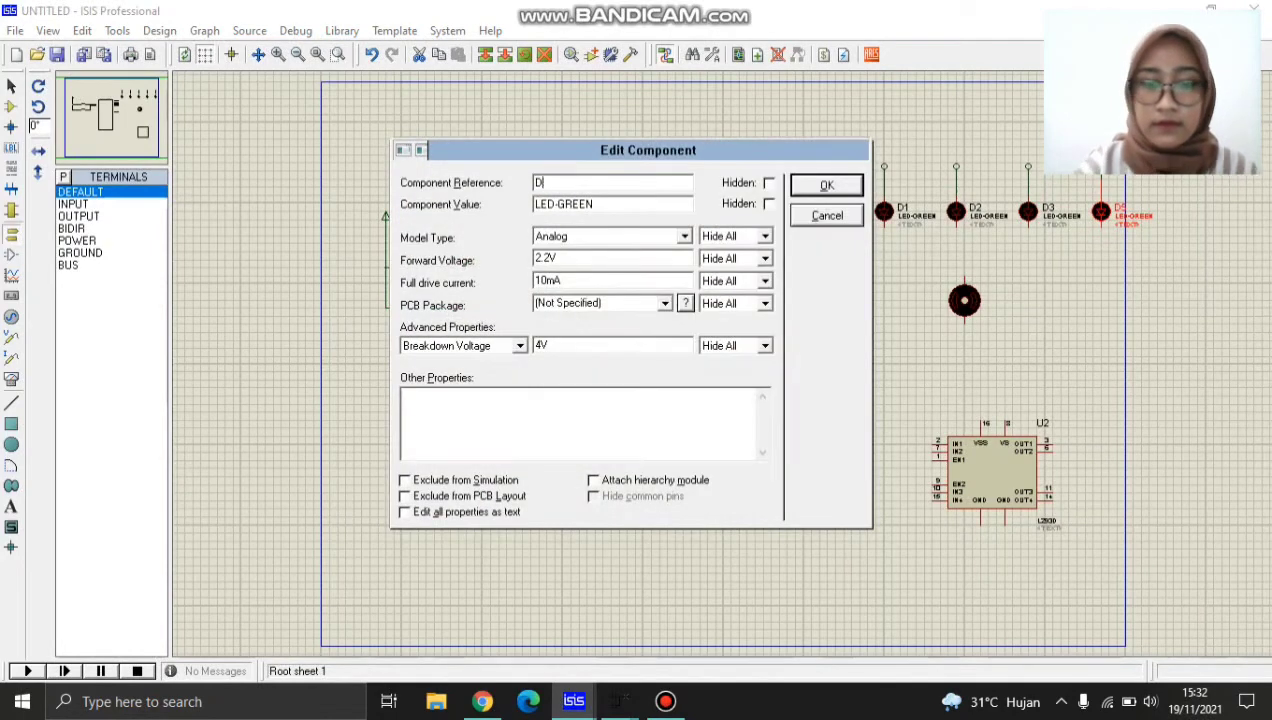
{"action": "type", "text": "_SENTER"}
{"action": "key", "text": "Return"}
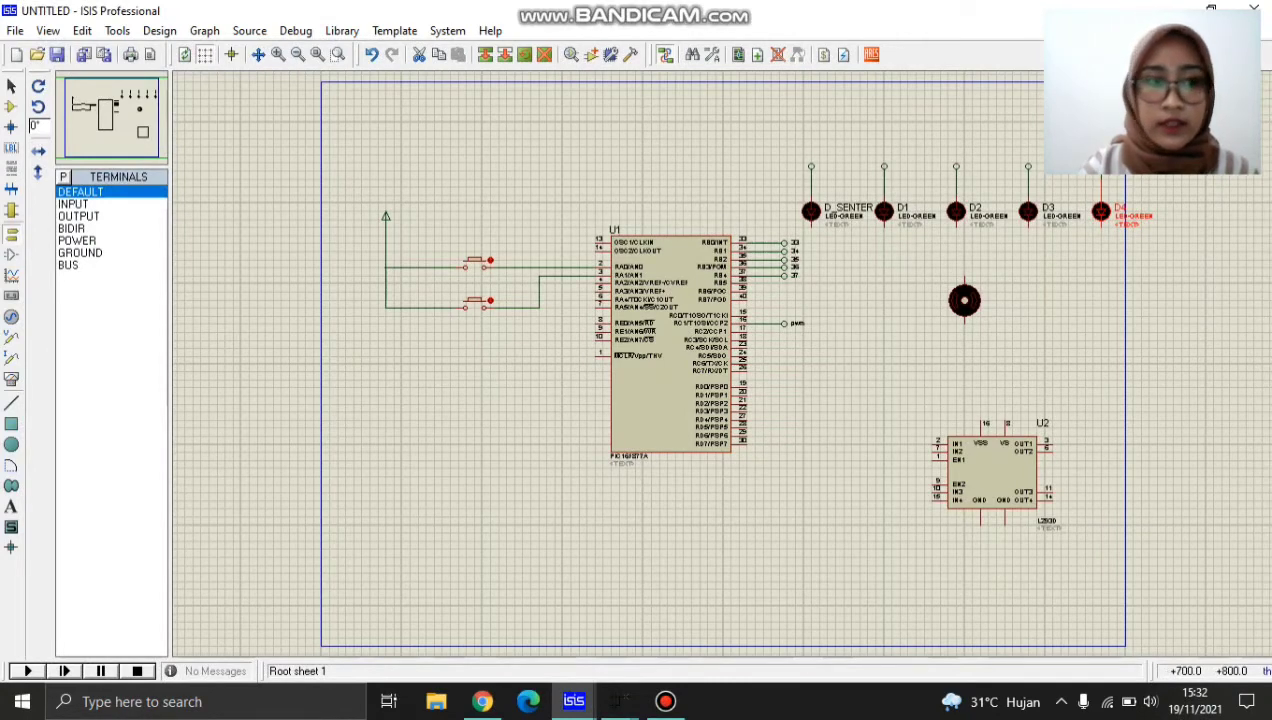
Ground D_SENTER and D1 with GROUND terminals below them, and wire the lower pins of D2, D3 and D4 to D1's ground line.
{"action": "left_click", "coordinate": [80, 253]}
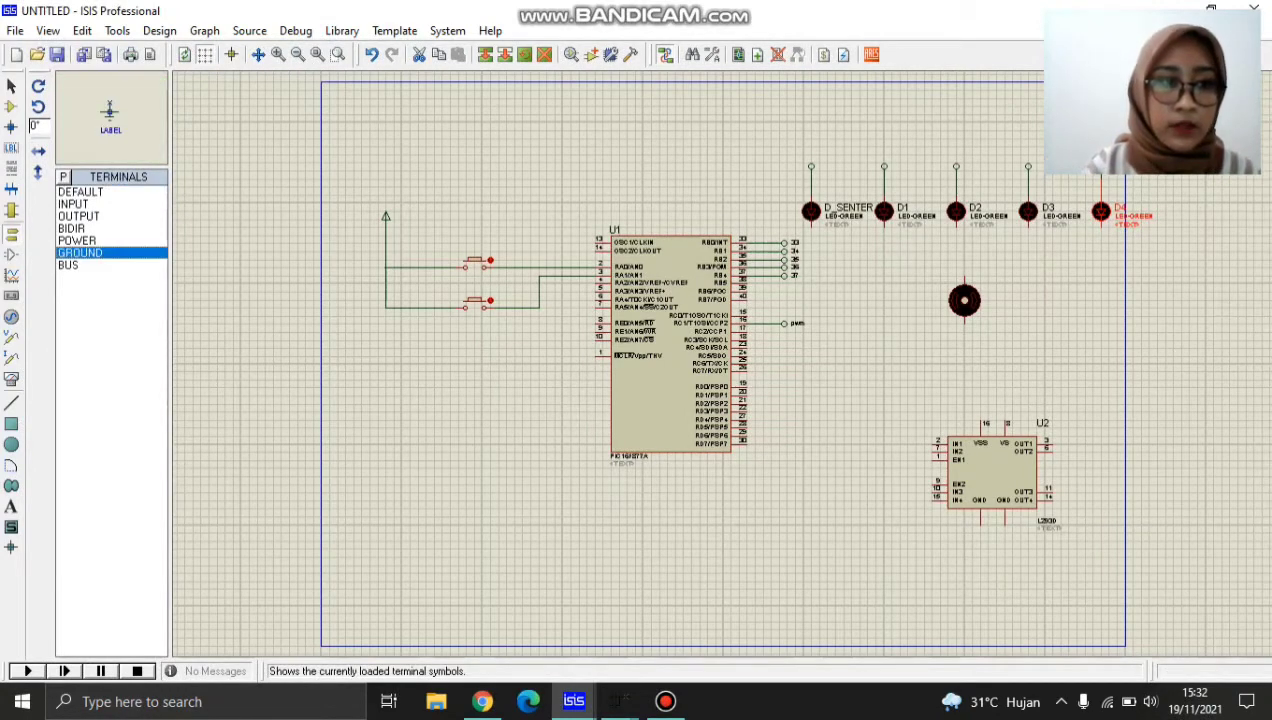
{"action": "left_click", "coordinate": [816, 284]}
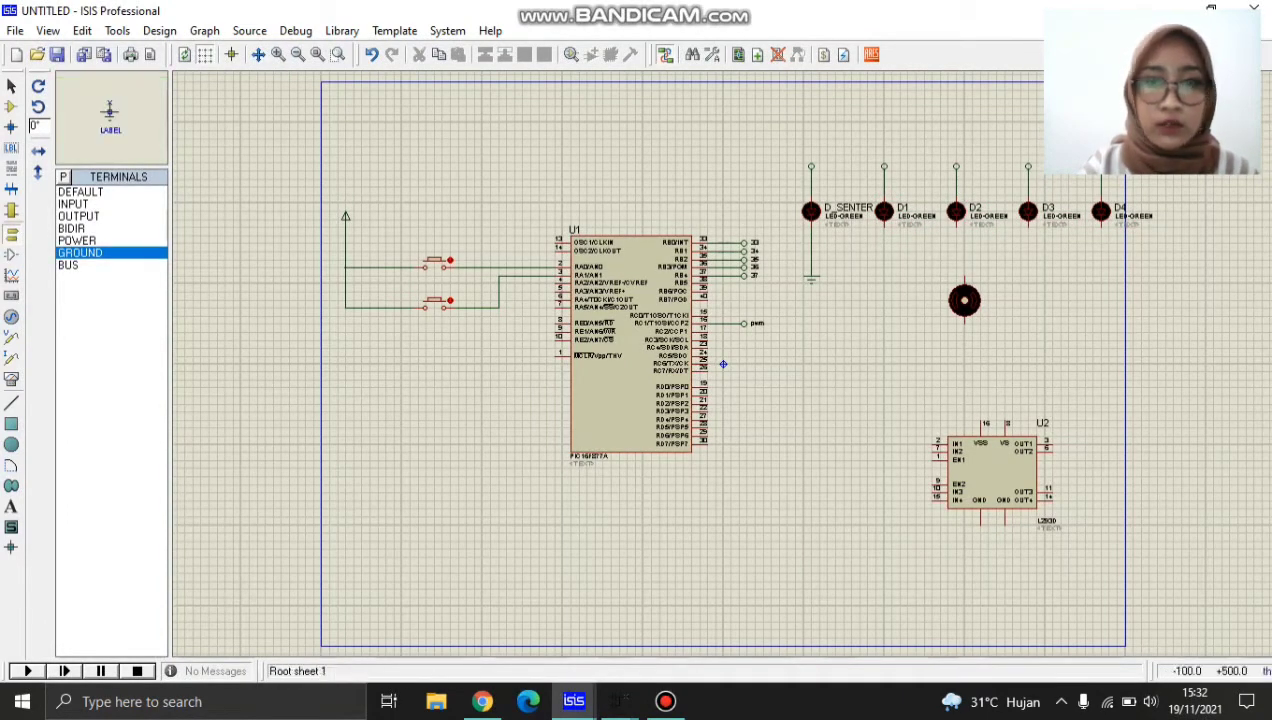
{"action": "left_click", "coordinate": [883, 278]}
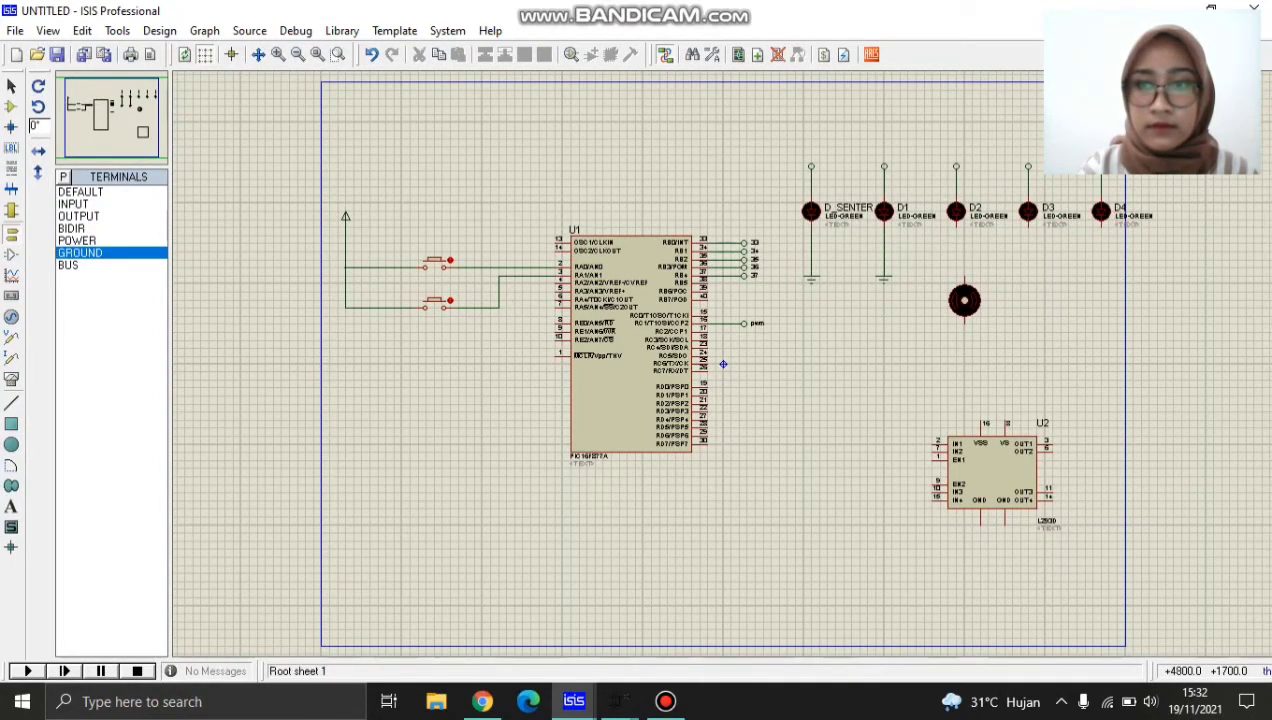
{"action": "left_click", "coordinate": [1101, 228]}
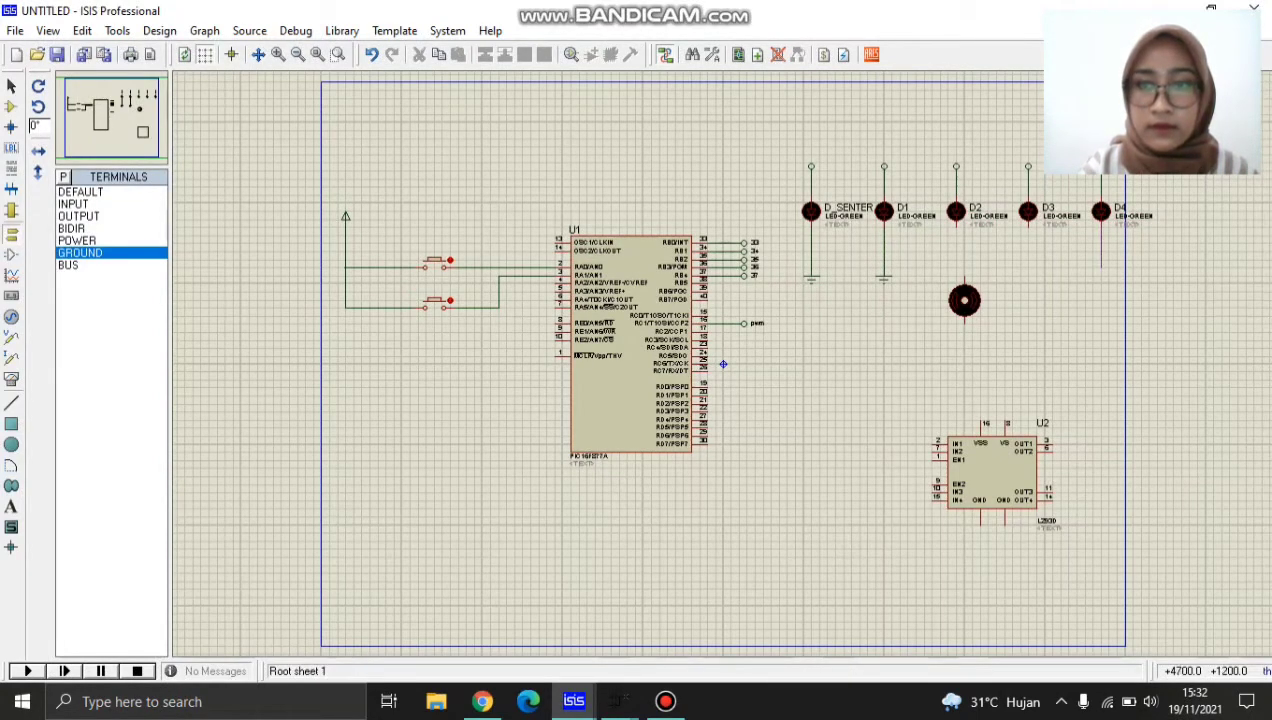
{"action": "left_click", "coordinate": [884, 260]}
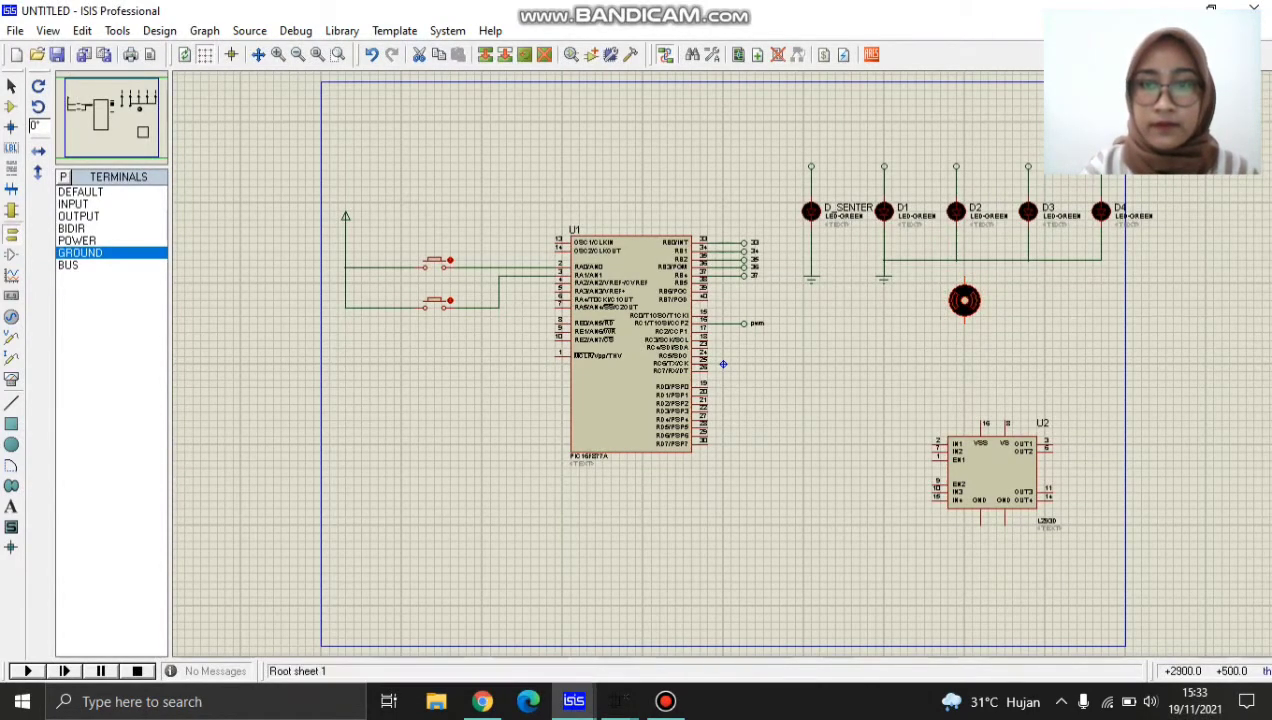
Move the DC motor below LED D1 and rotate it 90 degrees so its pins lie horizontally.
{"action": "left_click_drag", "start_coordinate": [931, 348], "coordinate": [907, 348]}
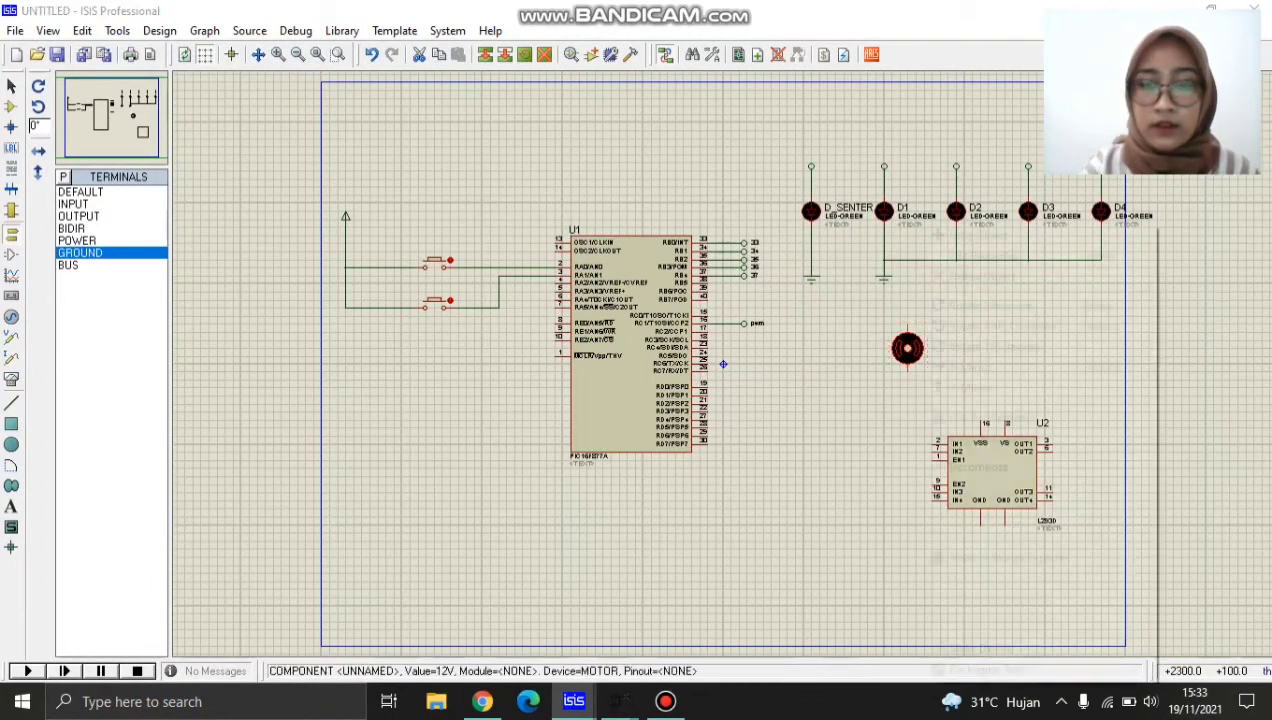
{"action": "right_click", "coordinate": [920, 348]}
{"action": "left_click", "coordinate": [990, 305]}
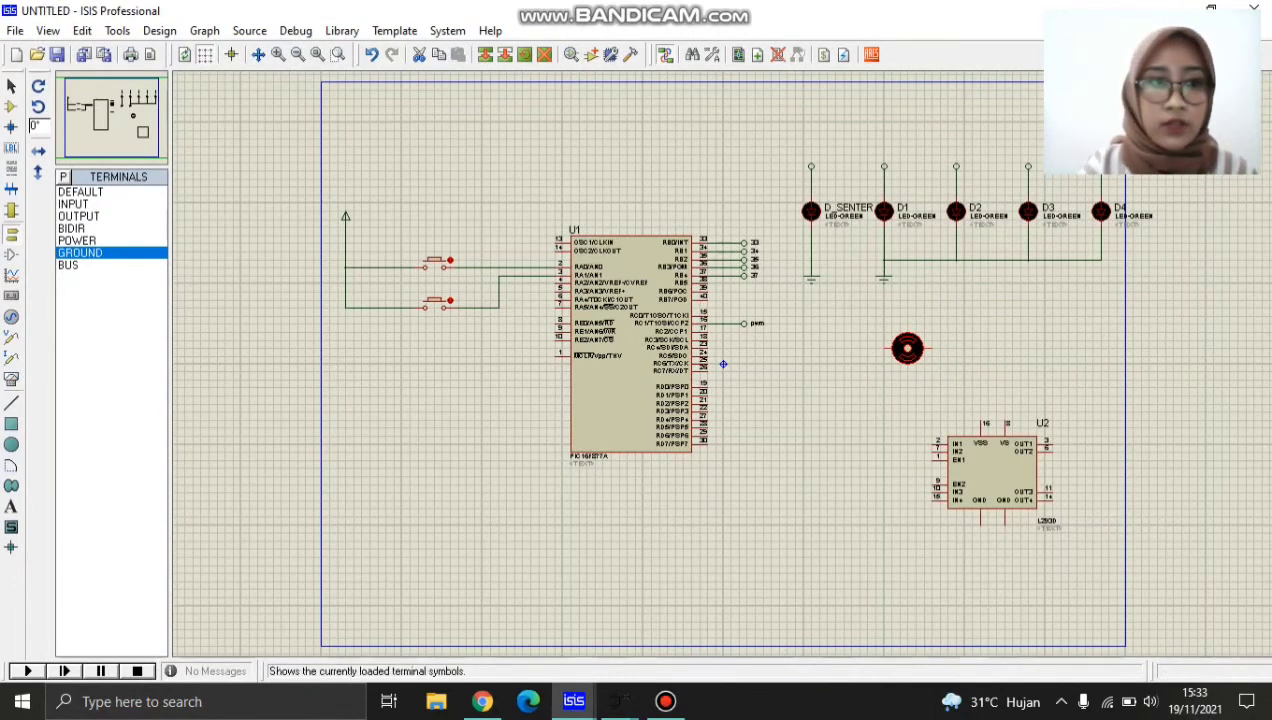
Place a DEFAULT terminal on each side of the DC motor and wire both to the motor's pins.
{"action": "left_click", "coordinate": [80, 191]}
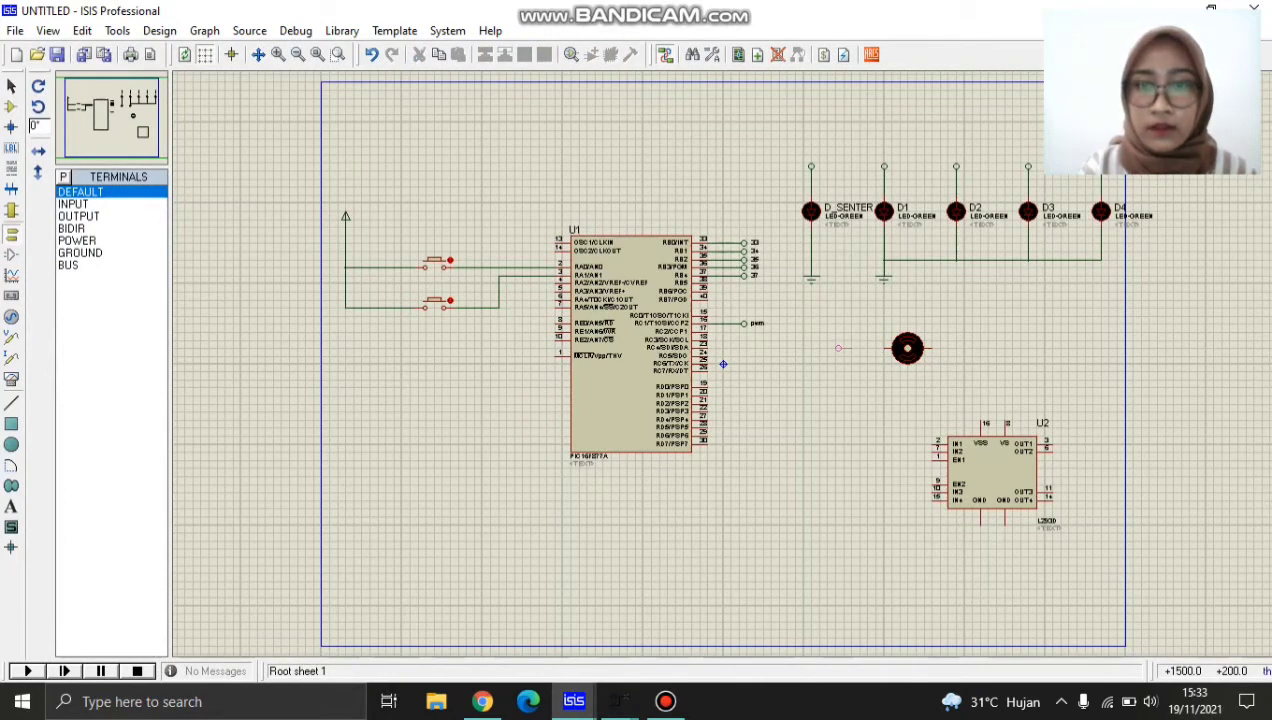
{"action": "left_click", "coordinate": [855, 348]}
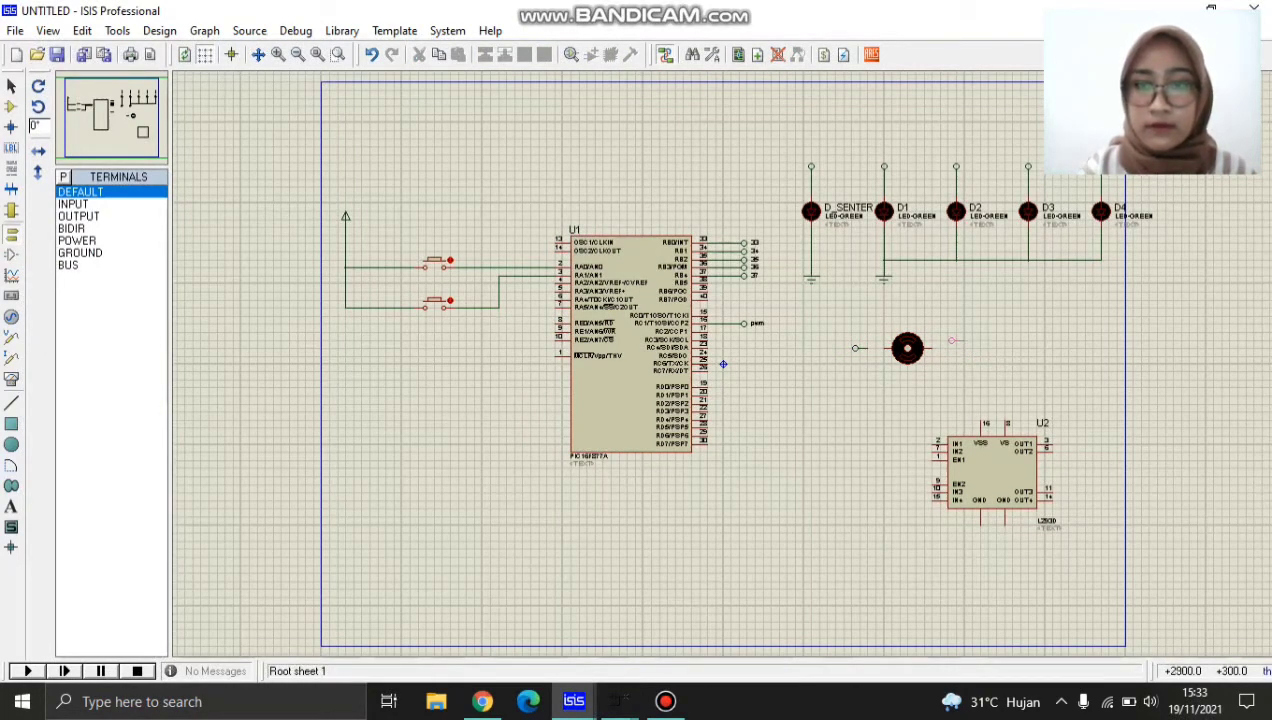
{"action": "left_click", "coordinate": [952, 348]}
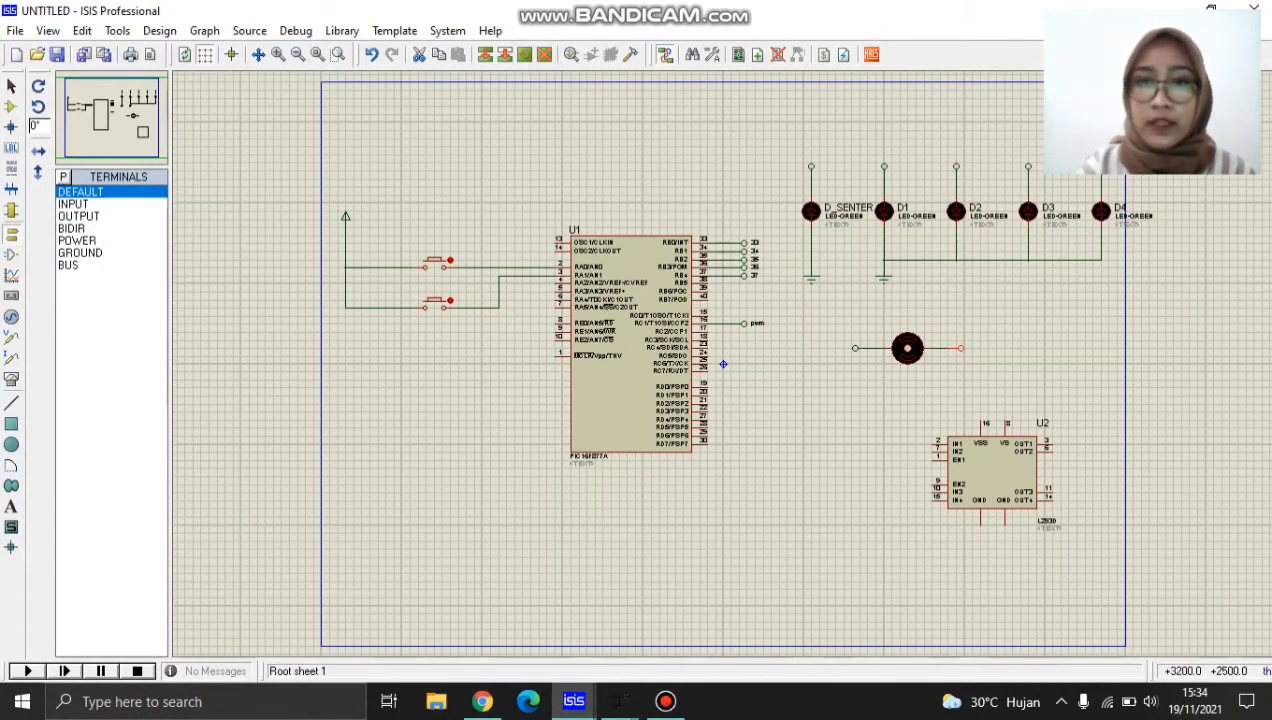
Label the terminal above the D_SENTER LED 33 with horizontal text.
{"action": "right_click", "coordinate": [811, 166]}
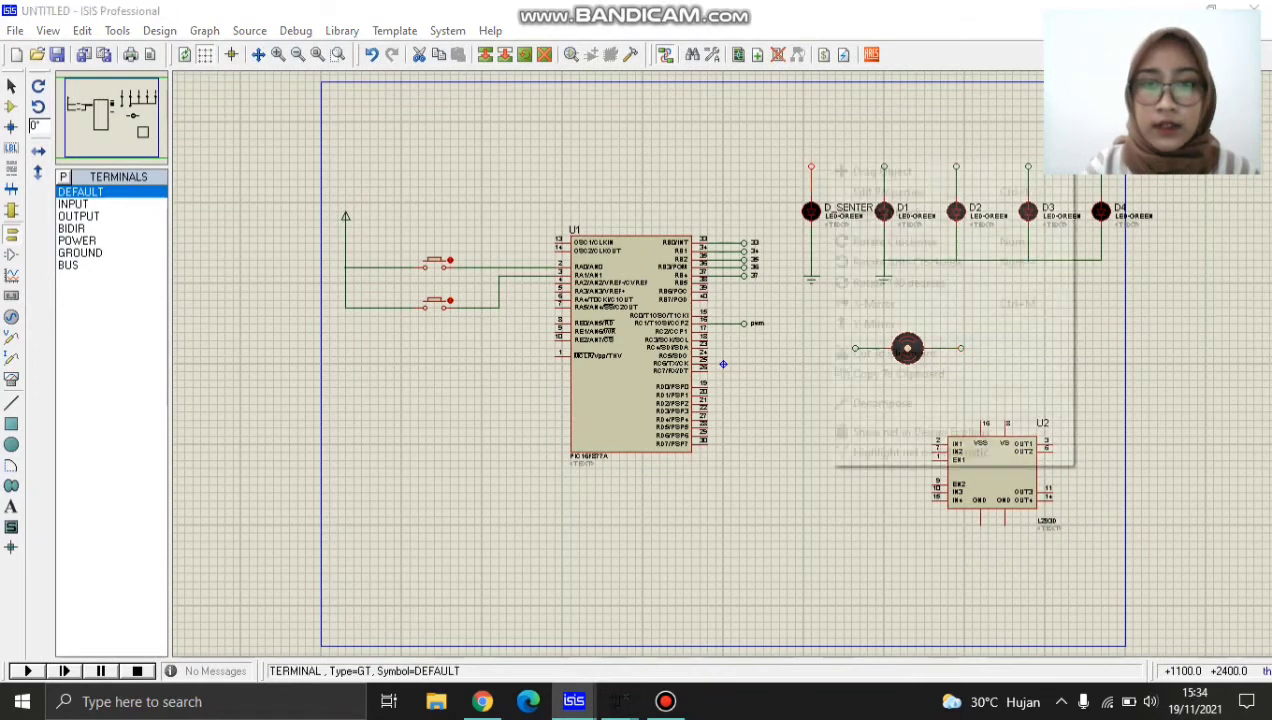
{"action": "left_click", "coordinate": [888, 192]}
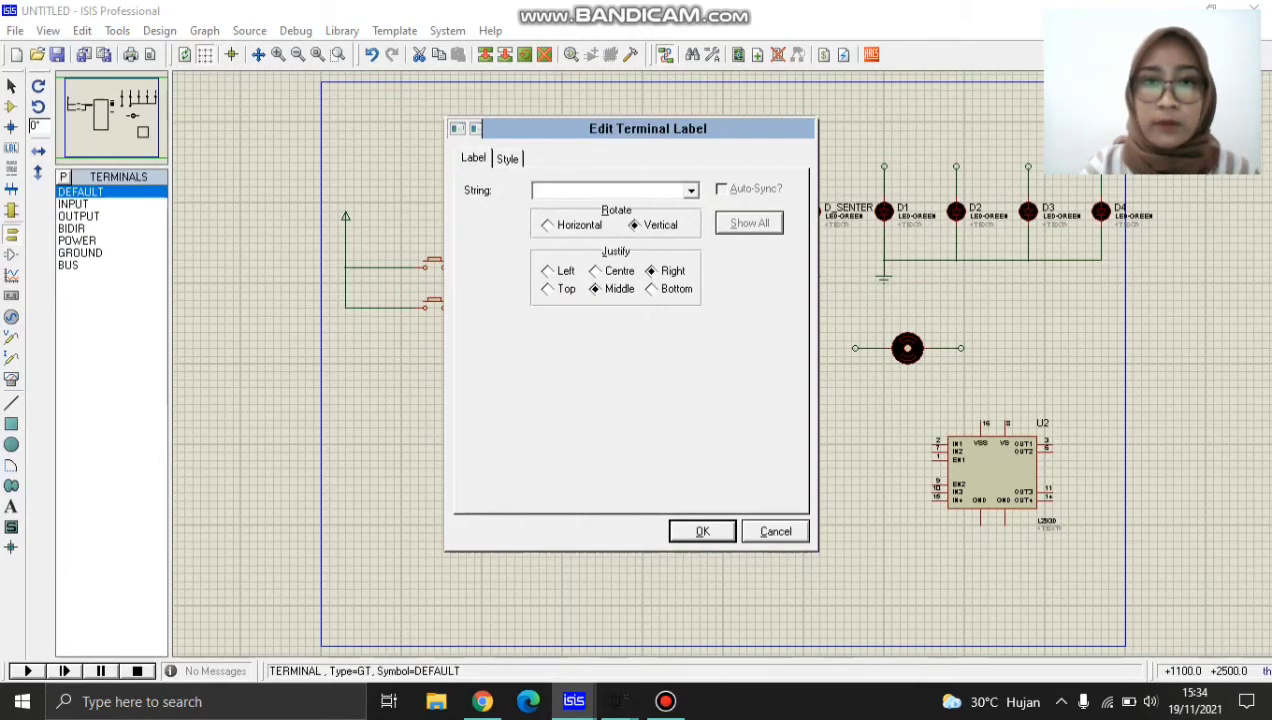
{"action": "left_click_drag", "start_coordinate": [660, 132], "coordinate": [426, 122]}
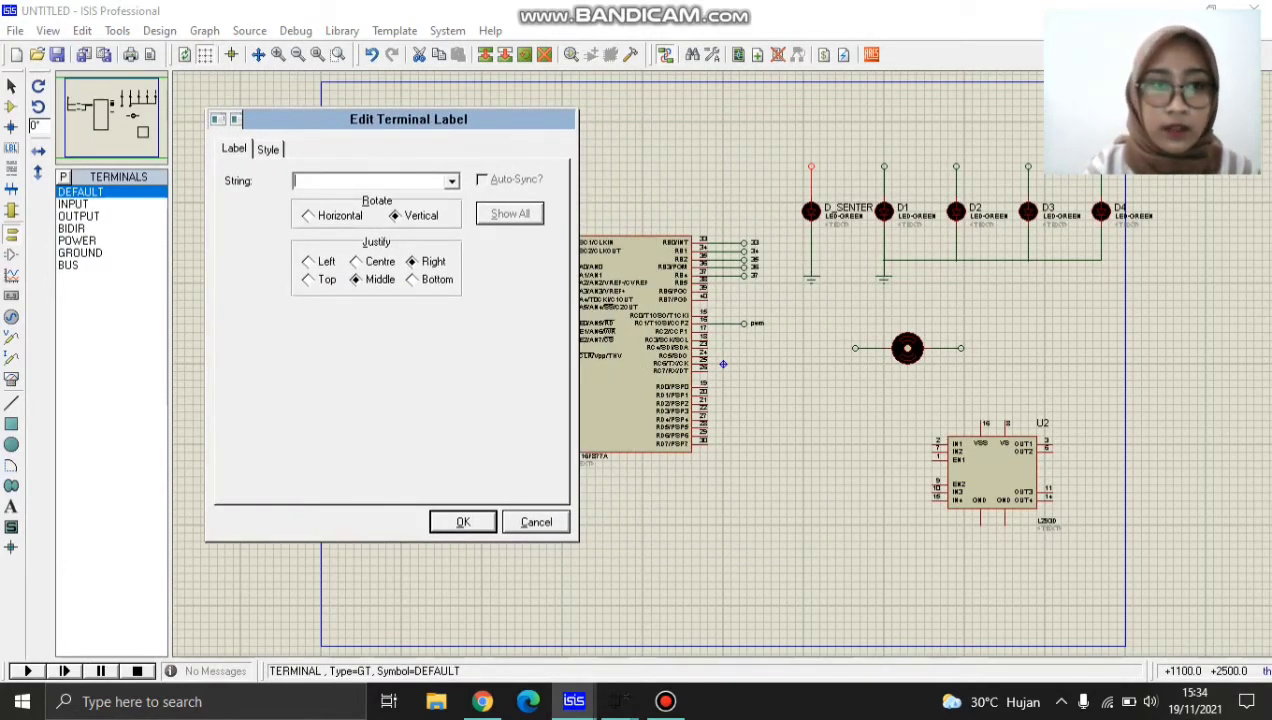
{"action": "type", "text": "33"}
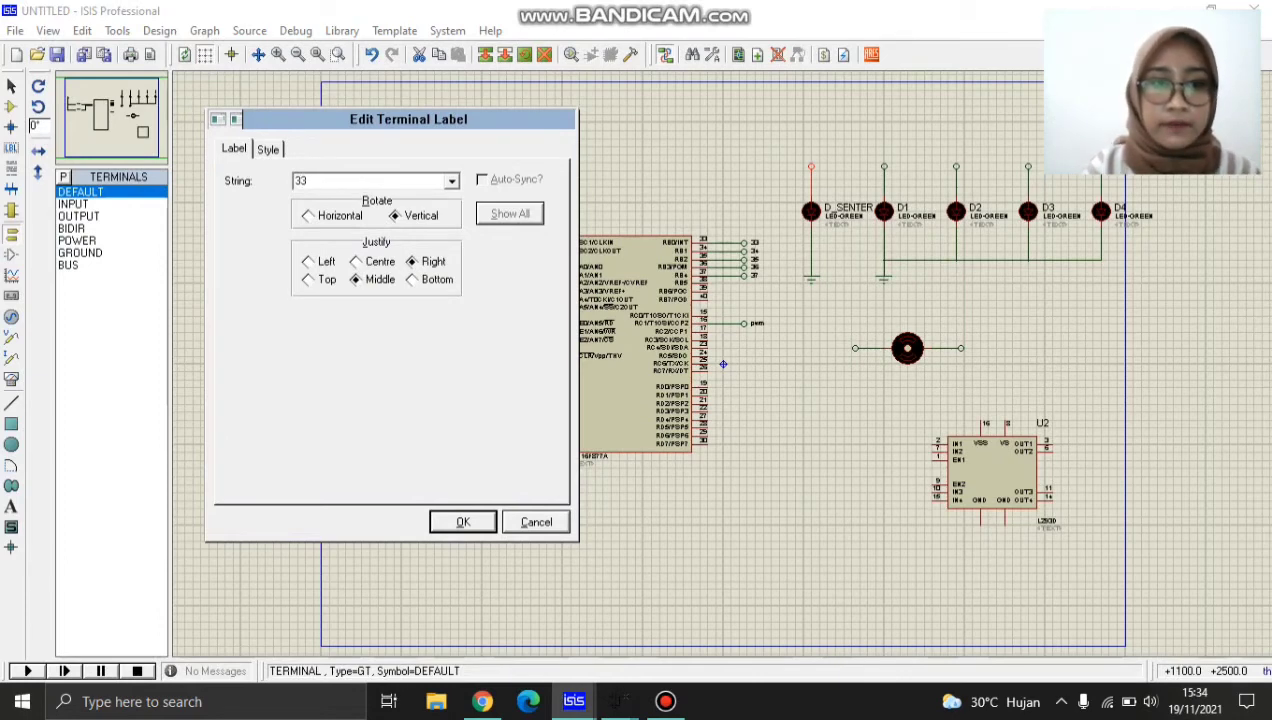
{"action": "left_click", "coordinate": [337, 216]}
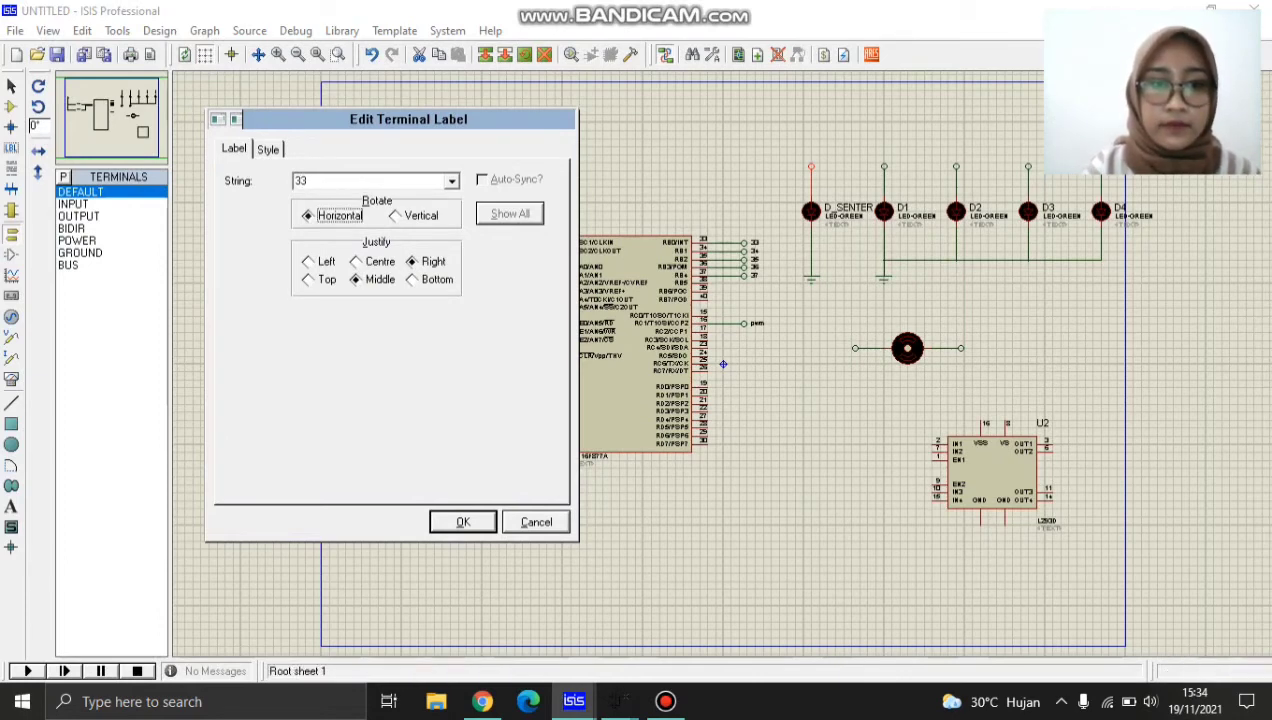
{"action": "key", "text": "Return"}
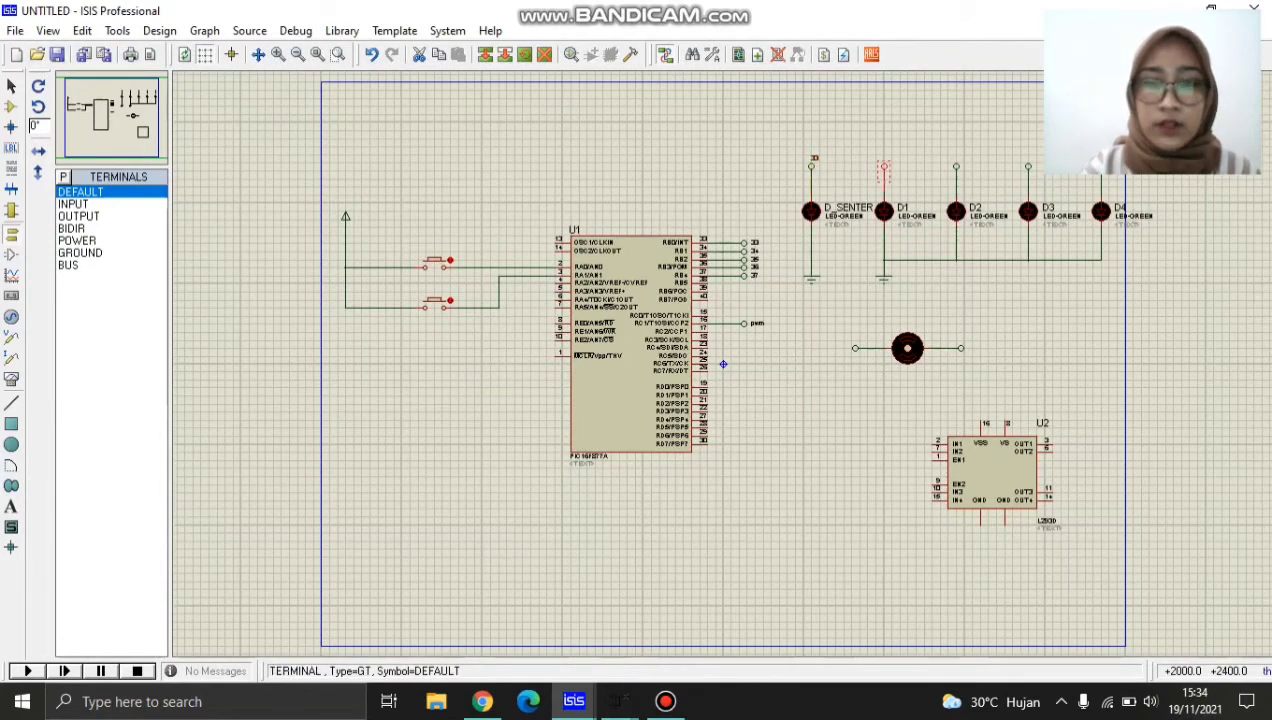
Label the terminal above LED D1 34 with horizontal text.
{"action": "double_click", "coordinate": [884, 169]}
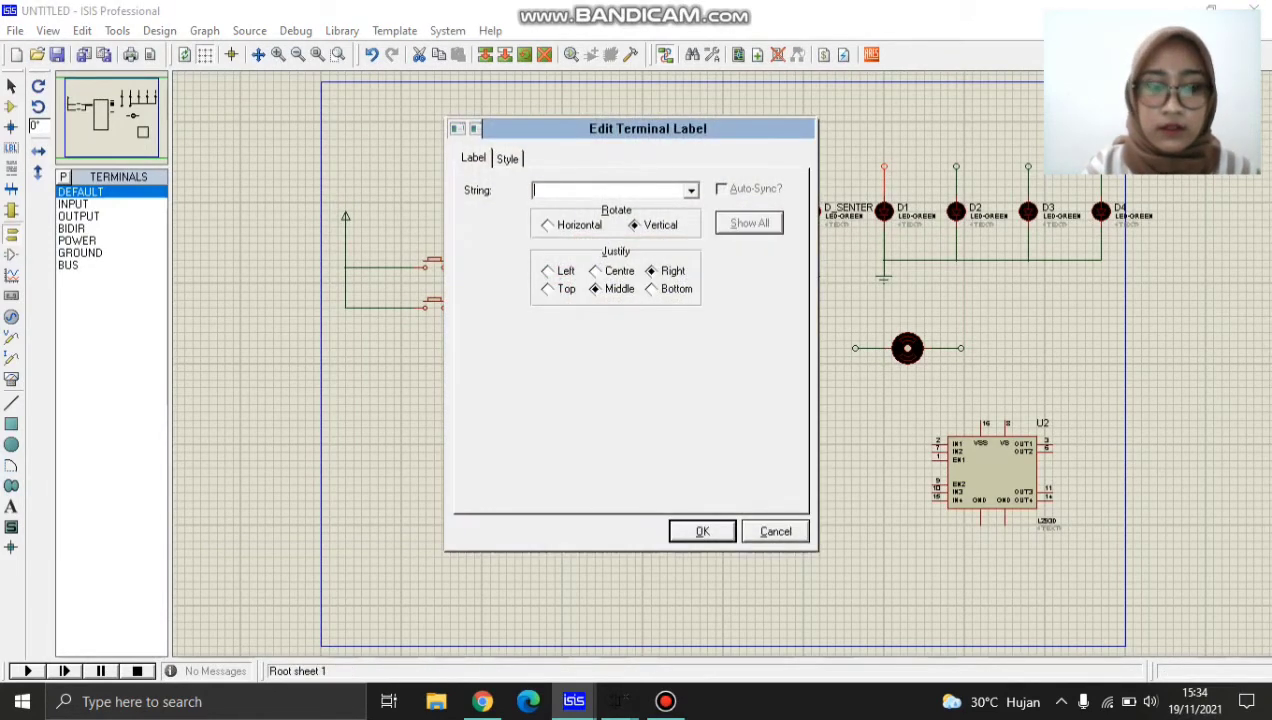
{"action": "type", "text": "34"}
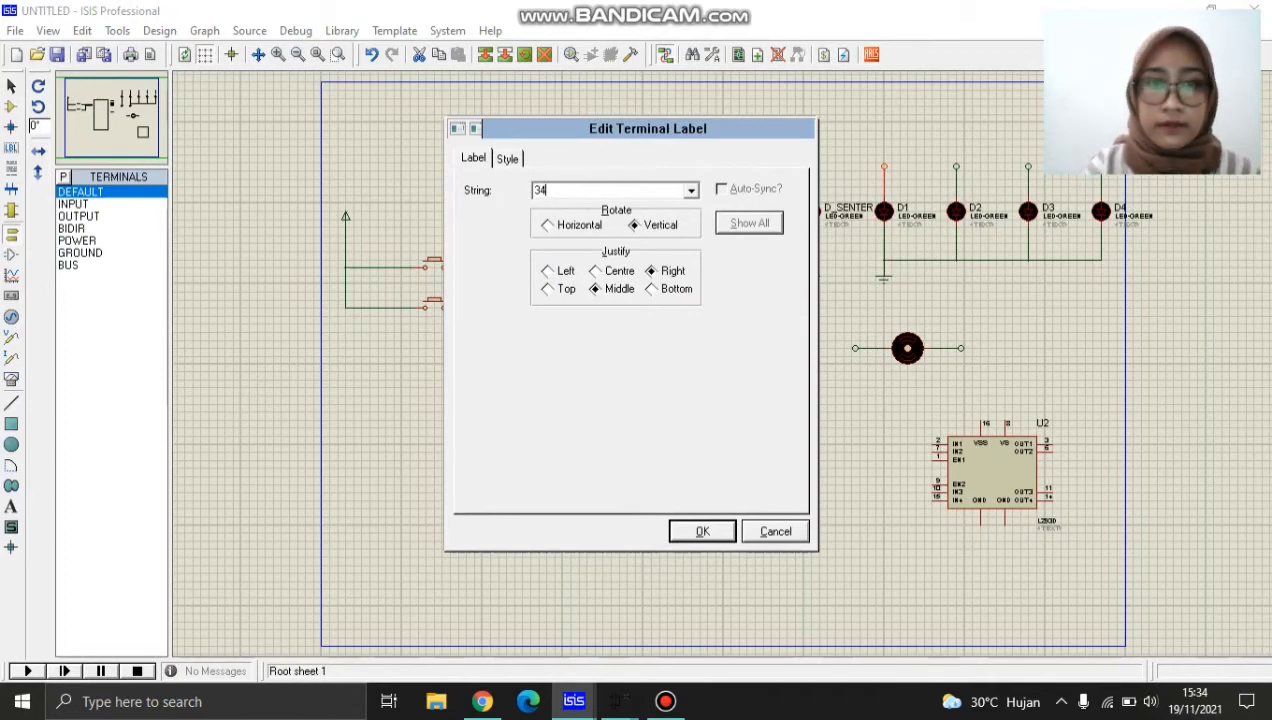
{"action": "left_click", "coordinate": [549, 225]}
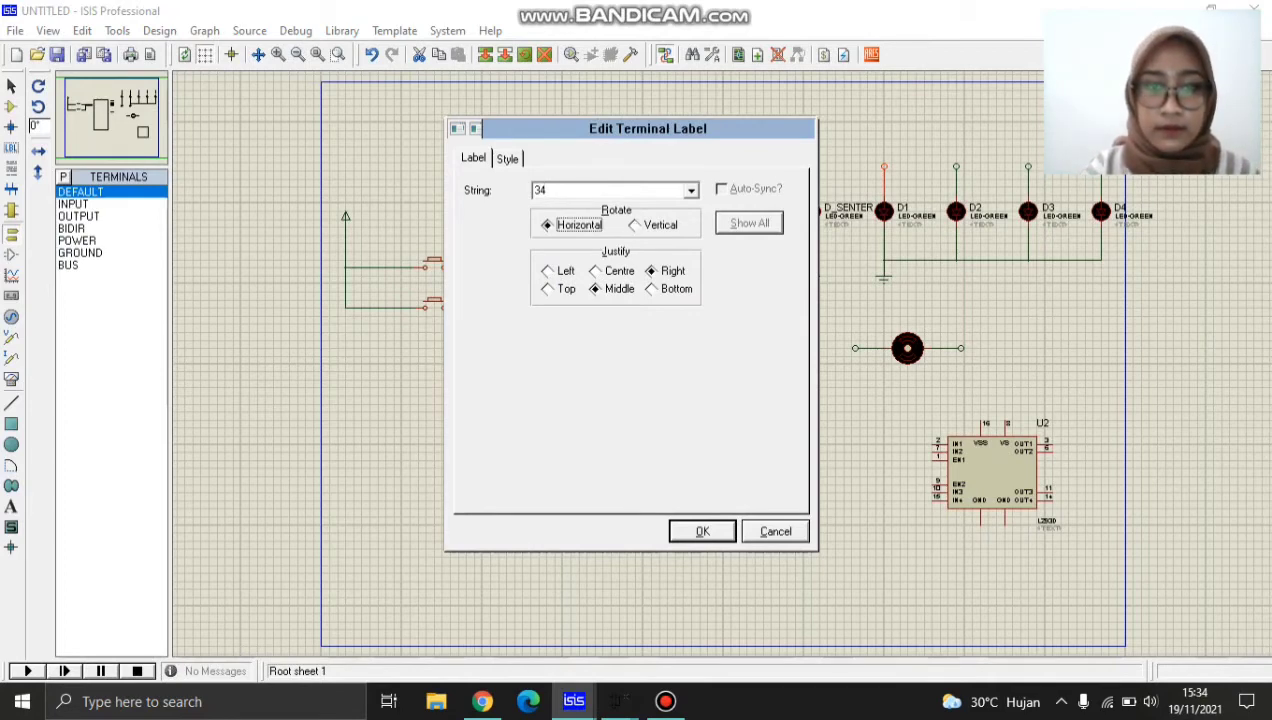
{"action": "left_click", "coordinate": [702, 531]}
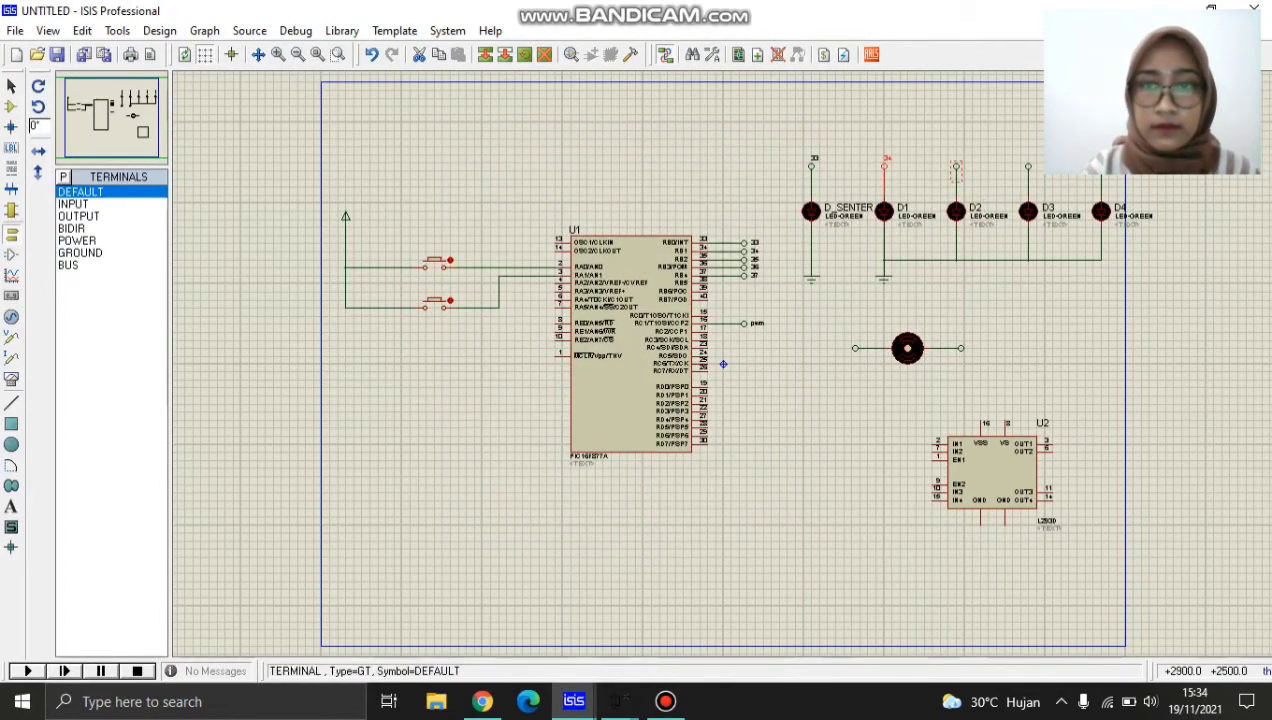
Label the terminal above LED D2 35 and set its text to horizontal.
{"action": "double_click", "coordinate": [956, 170]}
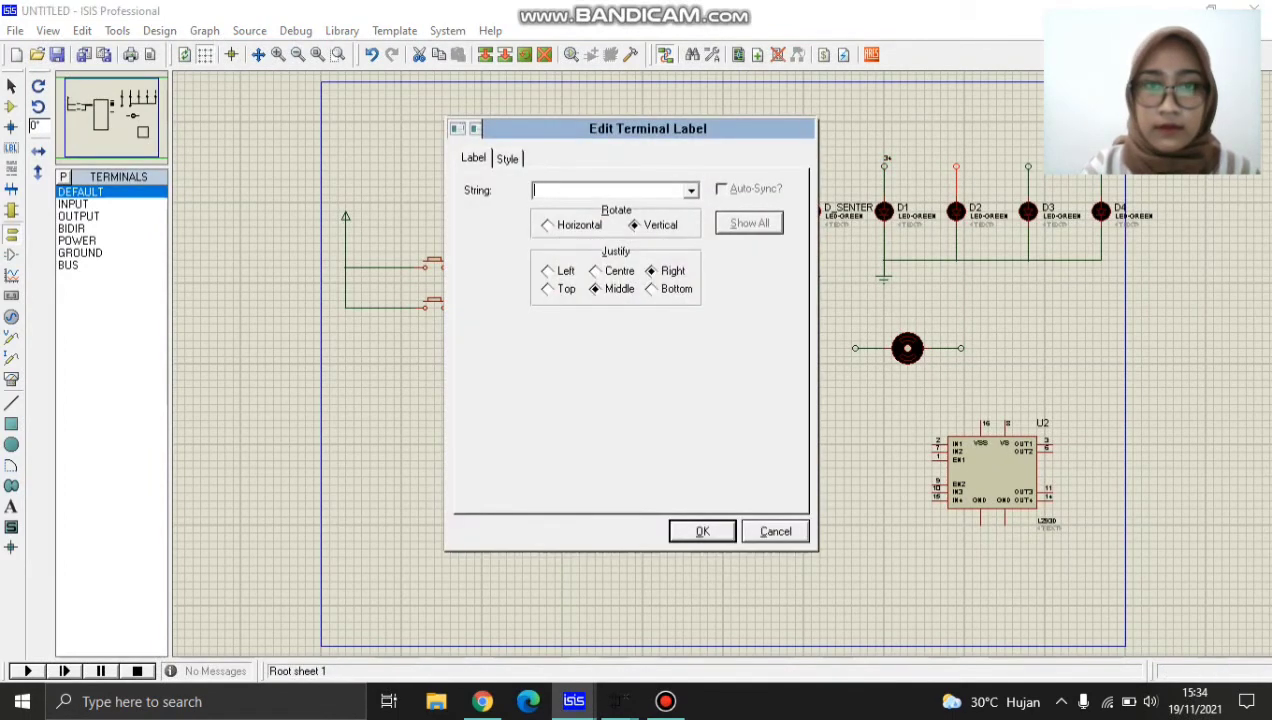
{"action": "type", "text": "d"}
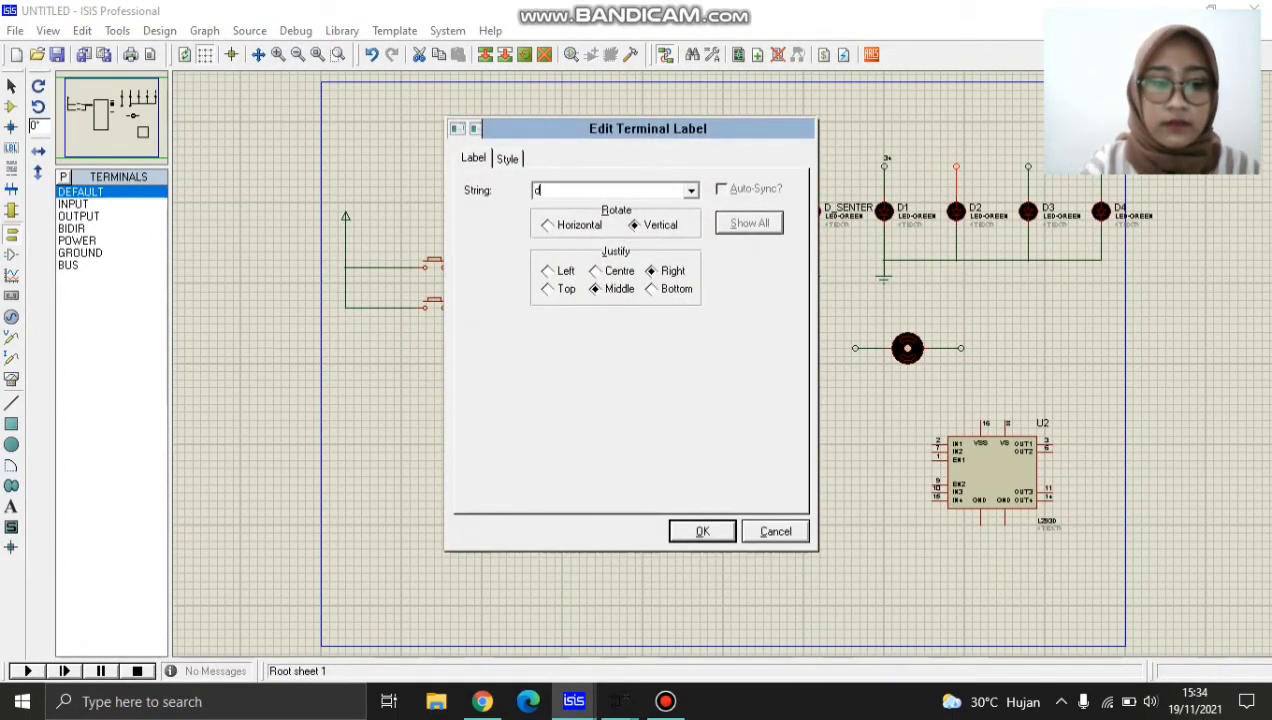
{"action": "key", "text": "BackSpace"}
{"action": "type", "text": "35"}
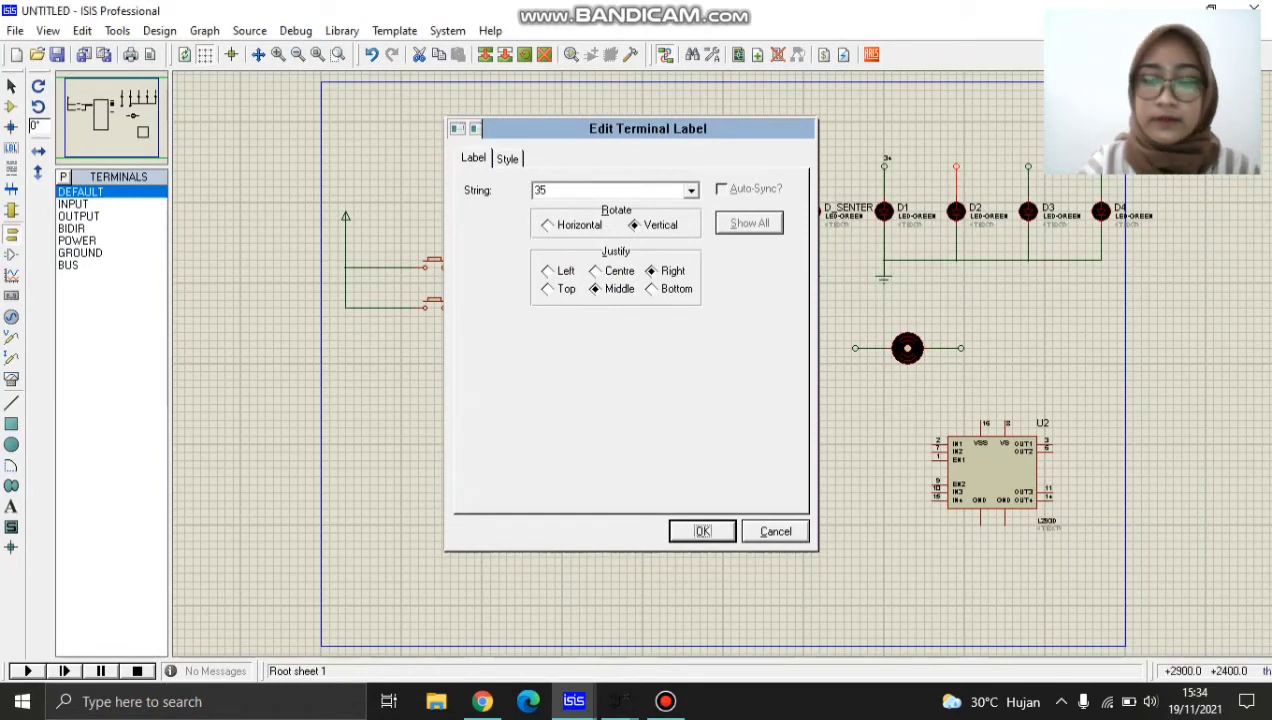
{"action": "key", "text": "Return"}
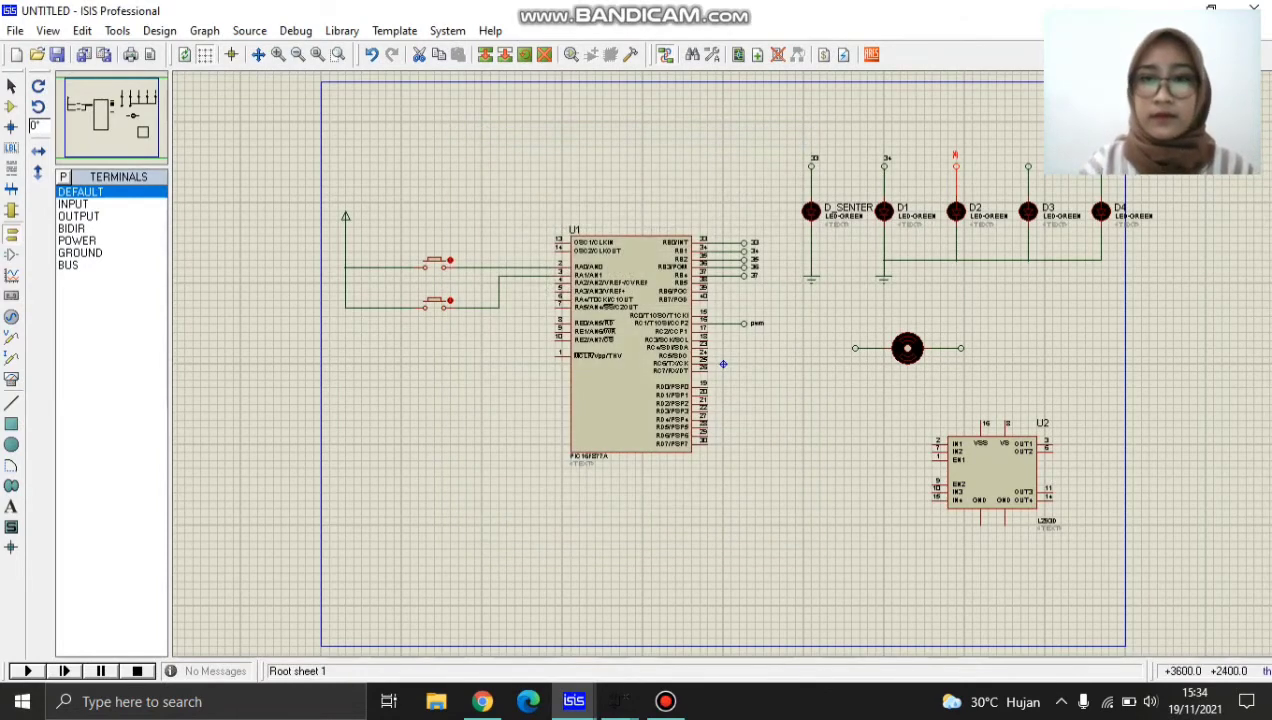
{"action": "double_click", "coordinate": [956, 156]}
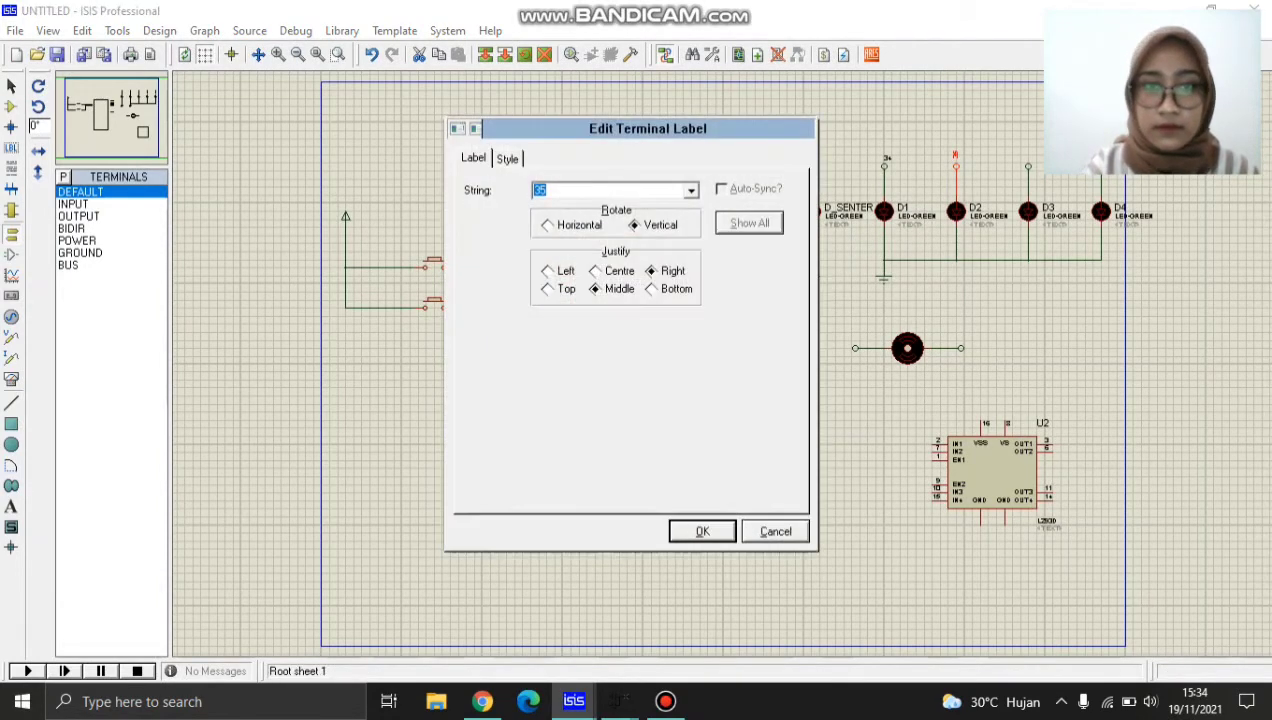
{"action": "left_click", "coordinate": [578, 225]}
{"action": "key", "text": "Return"}
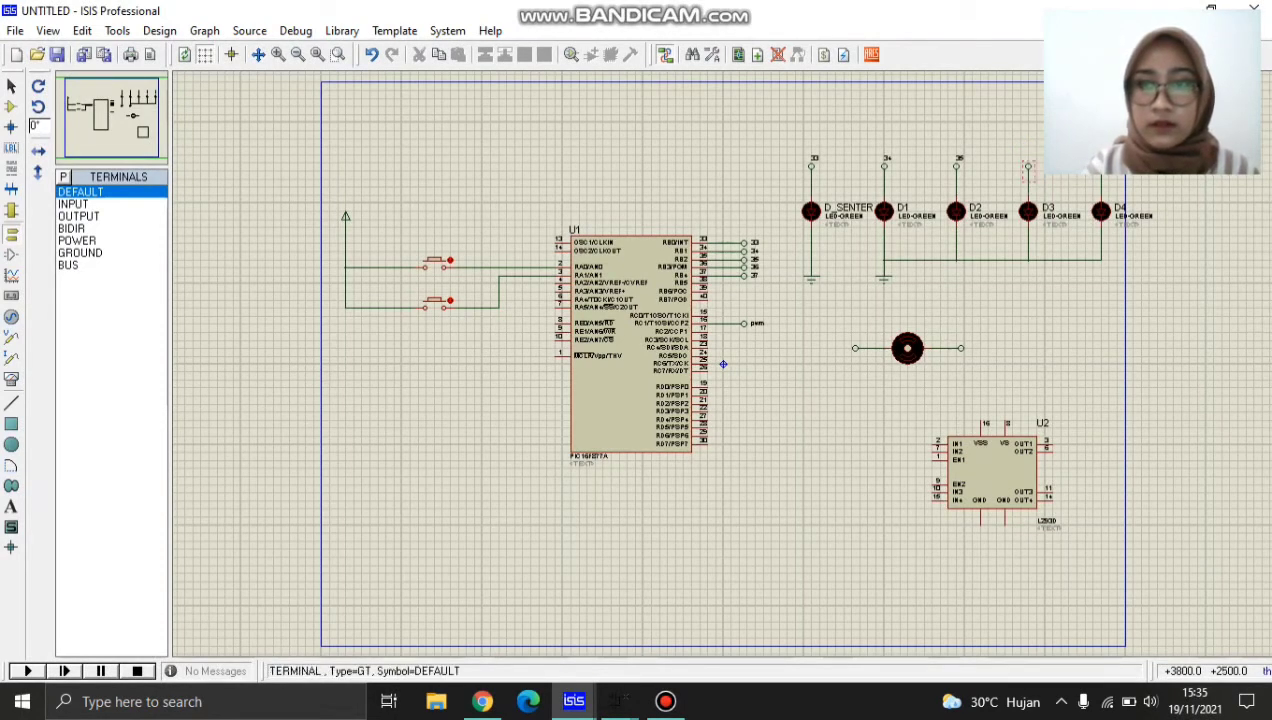
Label the terminal above LED D3 36 and set its text to horizontal.
{"action": "double_click", "coordinate": [1028, 166]}
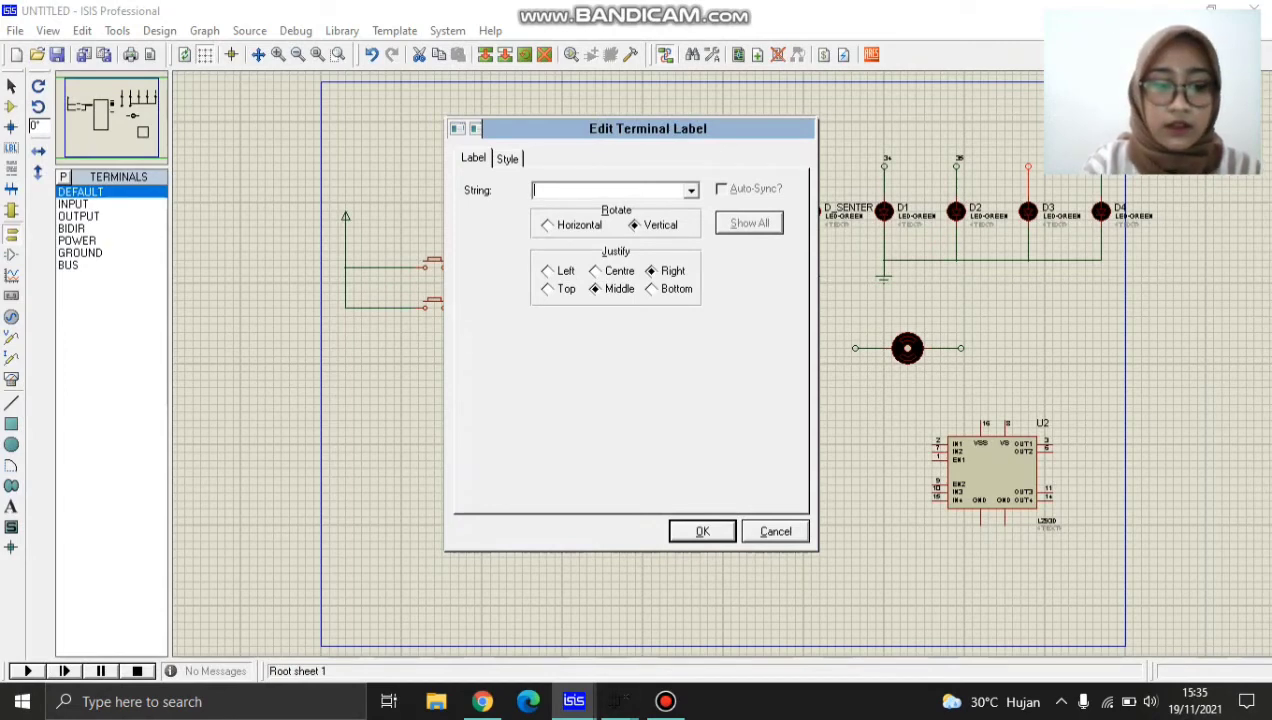
{"action": "type", "text": "36"}
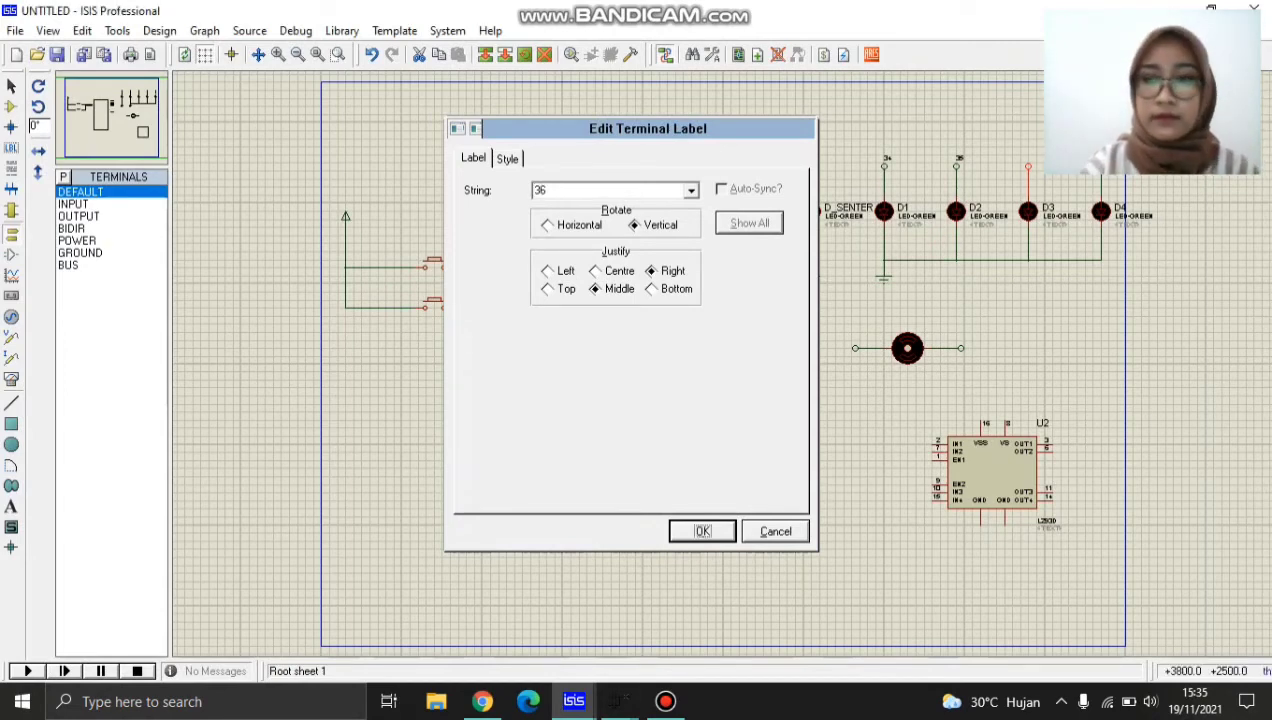
{"action": "key", "text": "Return"}
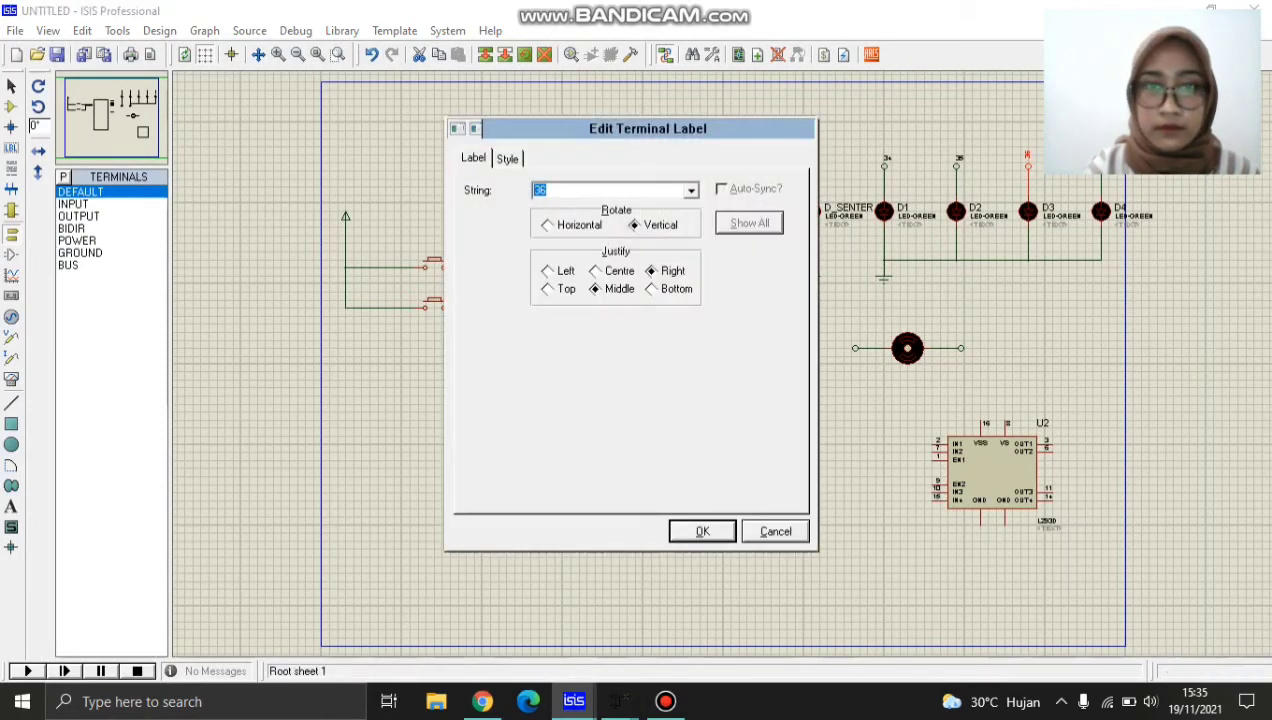
{"action": "left_click", "coordinate": [577, 228]}
{"action": "key", "text": "Return"}
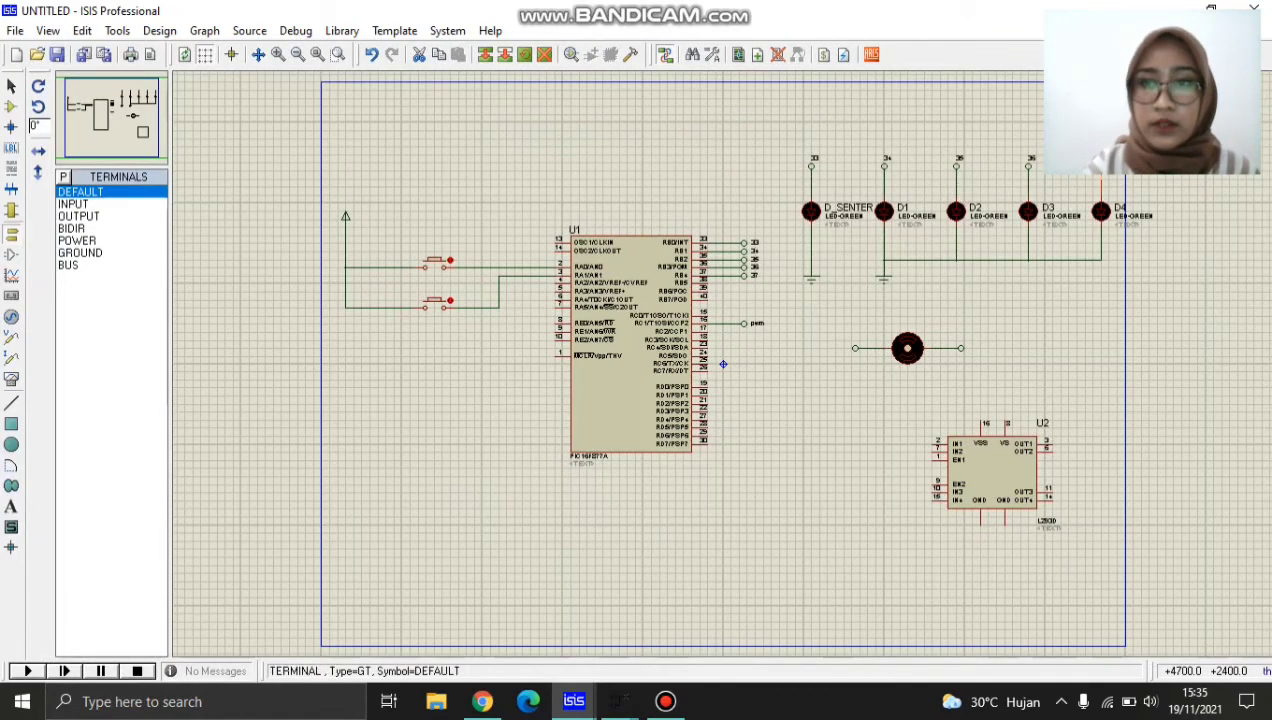
Label the terminal above LED D4 37 with horizontal text.
{"action": "double_click", "coordinate": [1101, 170]}
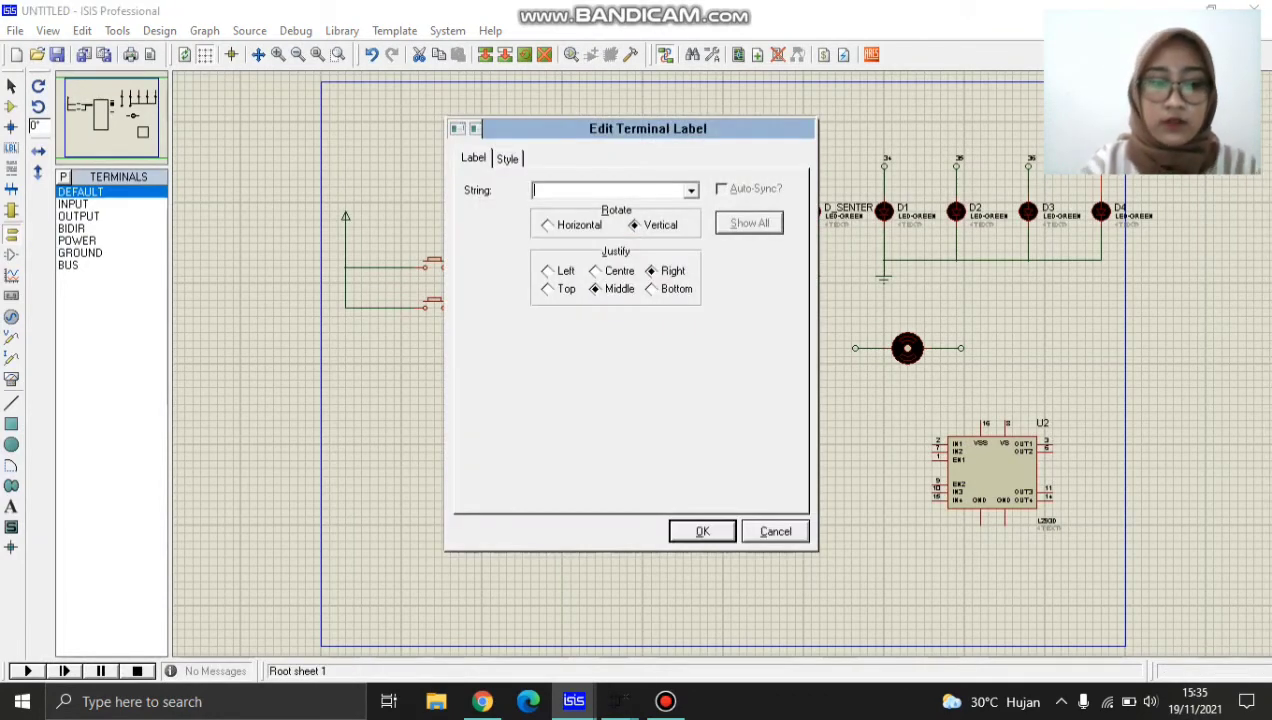
{"action": "type", "text": "37"}
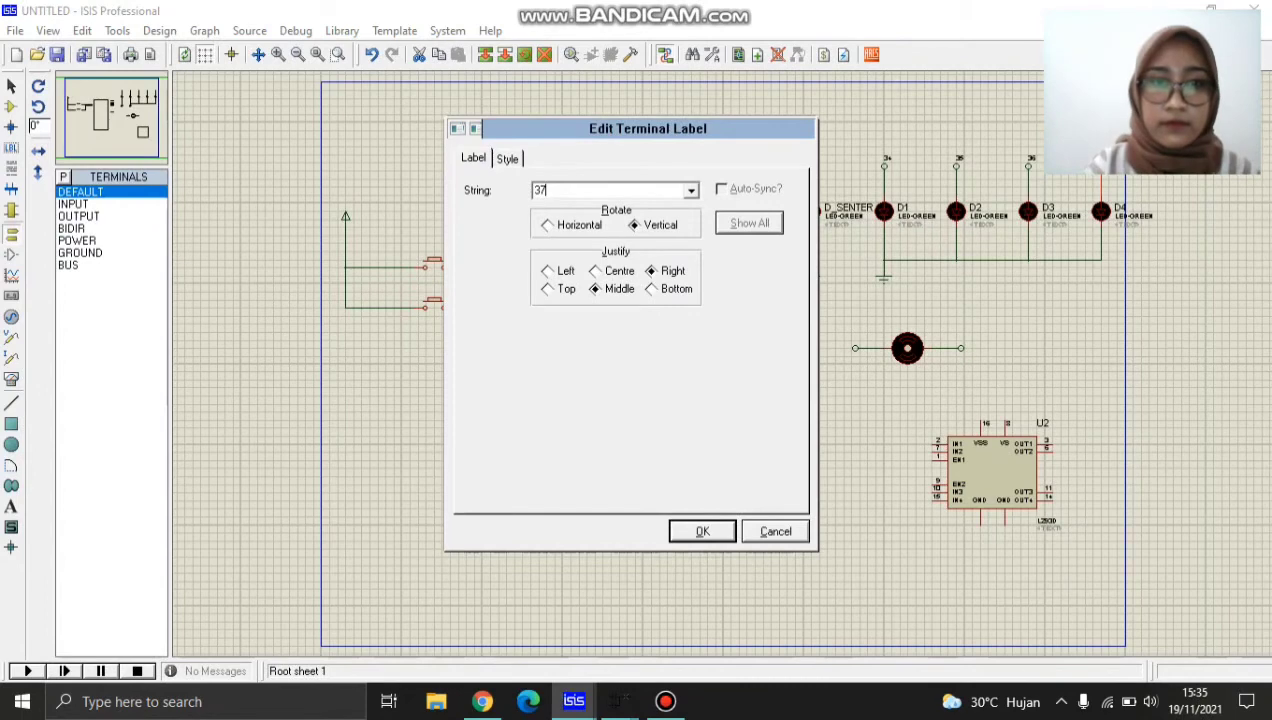
{"action": "left_click", "coordinate": [549, 225]}
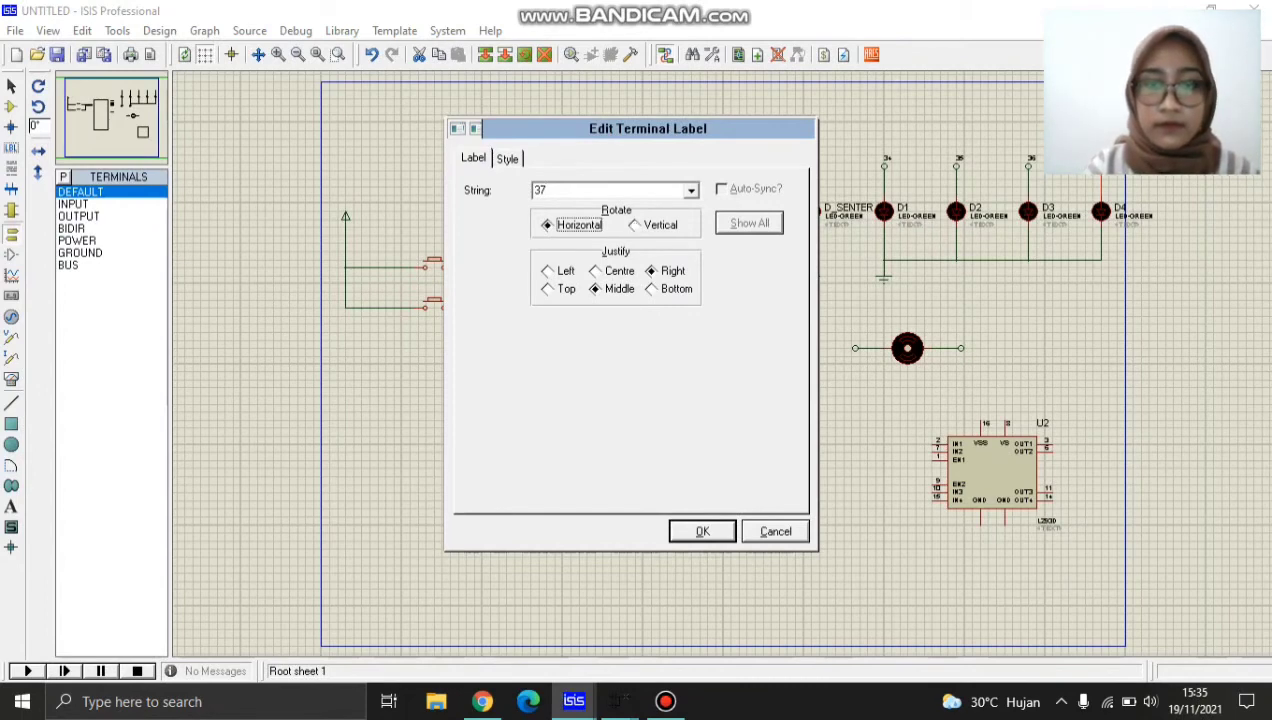
{"action": "key", "text": "Return"}
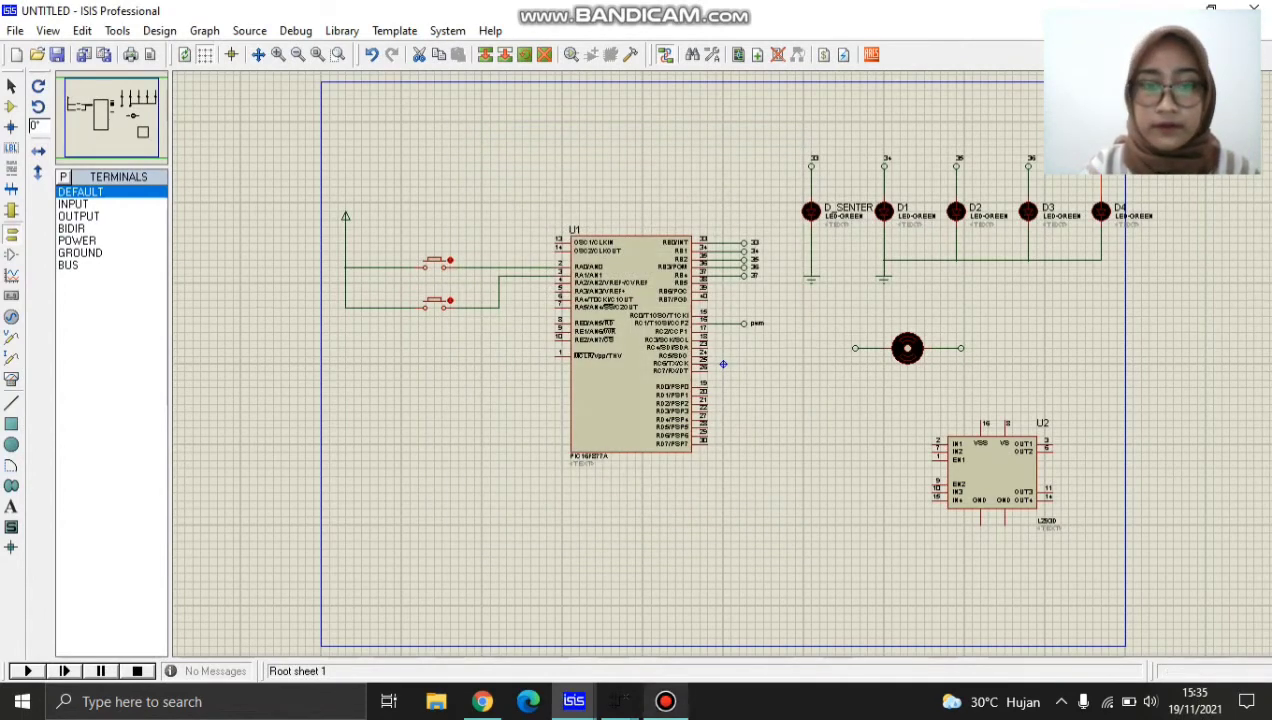
Label the DC motor's left terminal m1 and its right terminal m2, following the UTS reference schematic.
{"action": "mouse_move", "coordinate": [573, 701]}
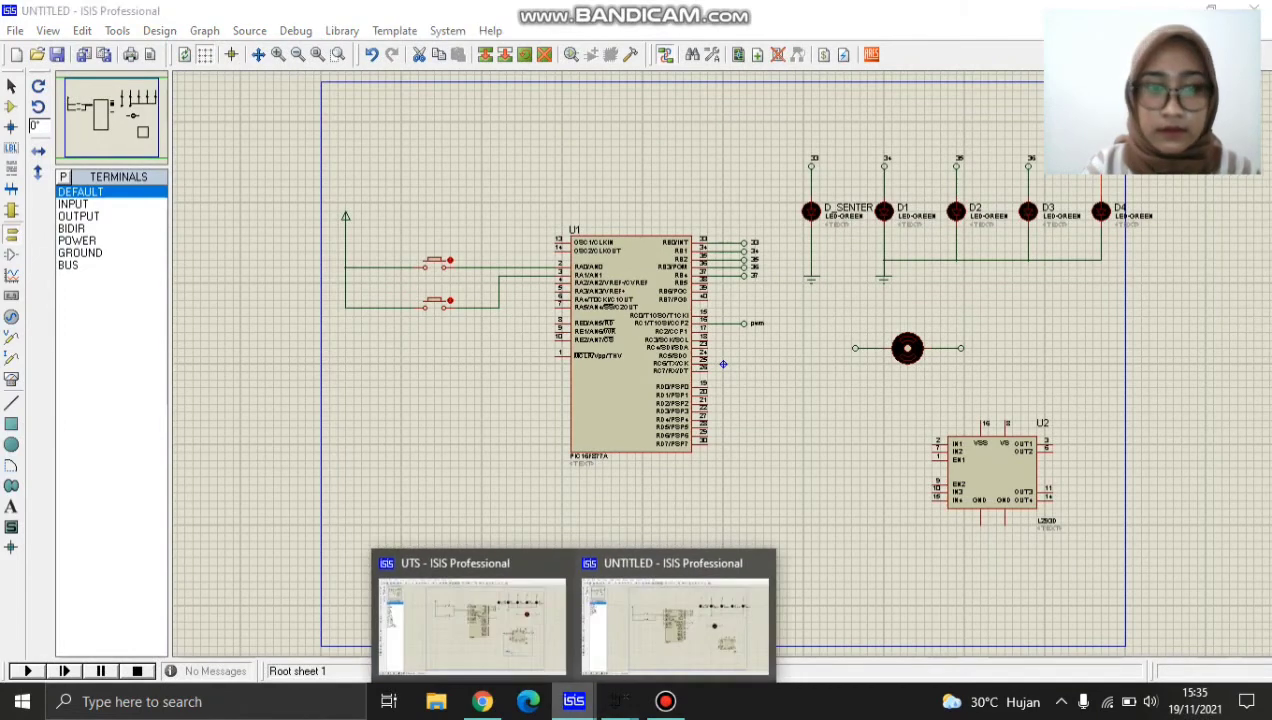
{"action": "left_click", "coordinate": [472, 612]}
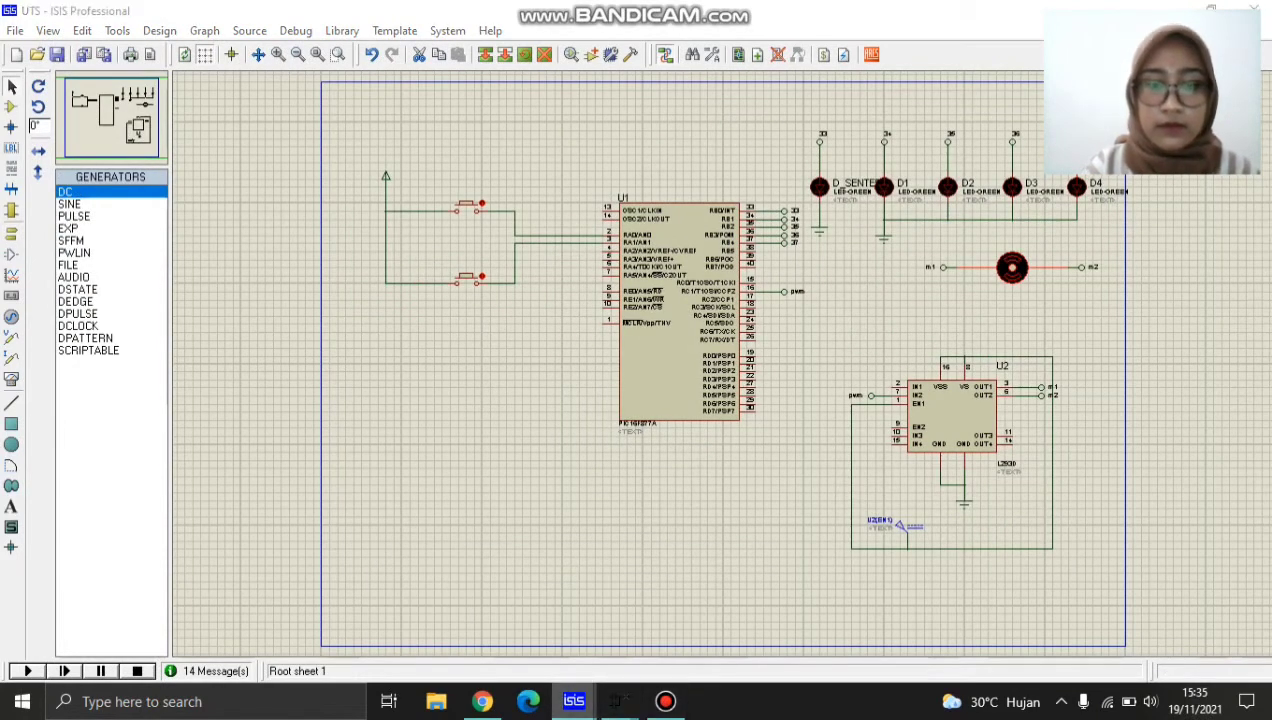
{"action": "mouse_move", "coordinate": [573, 701]}
{"action": "left_click", "coordinate": [667, 615]}
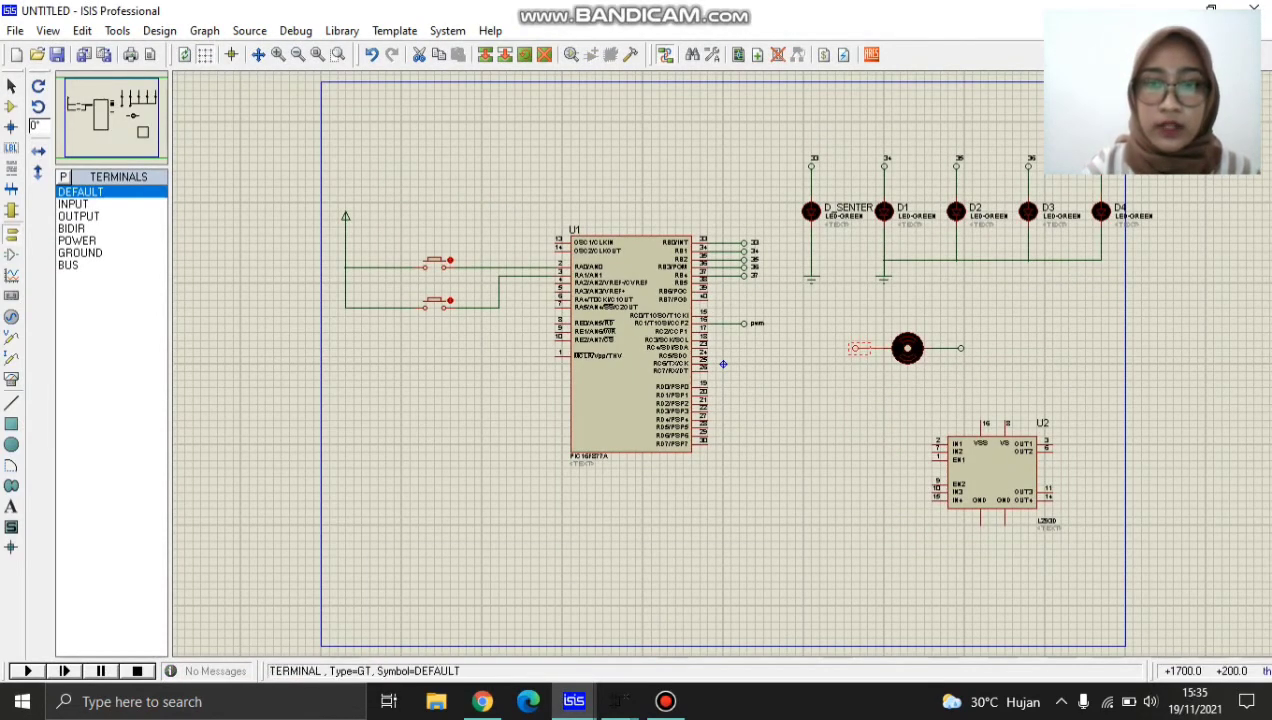
{"action": "double_click", "coordinate": [857, 348]}
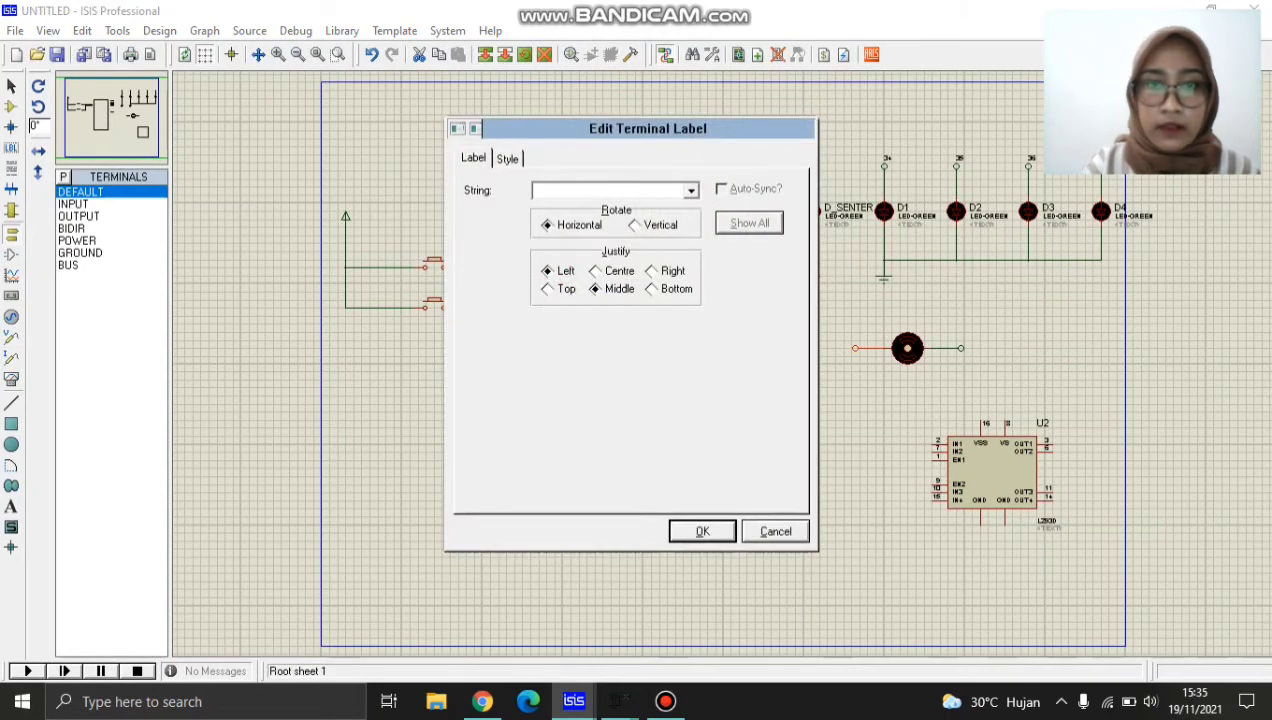
{"action": "type", "text": "m1"}
{"action": "key", "text": "Return"}
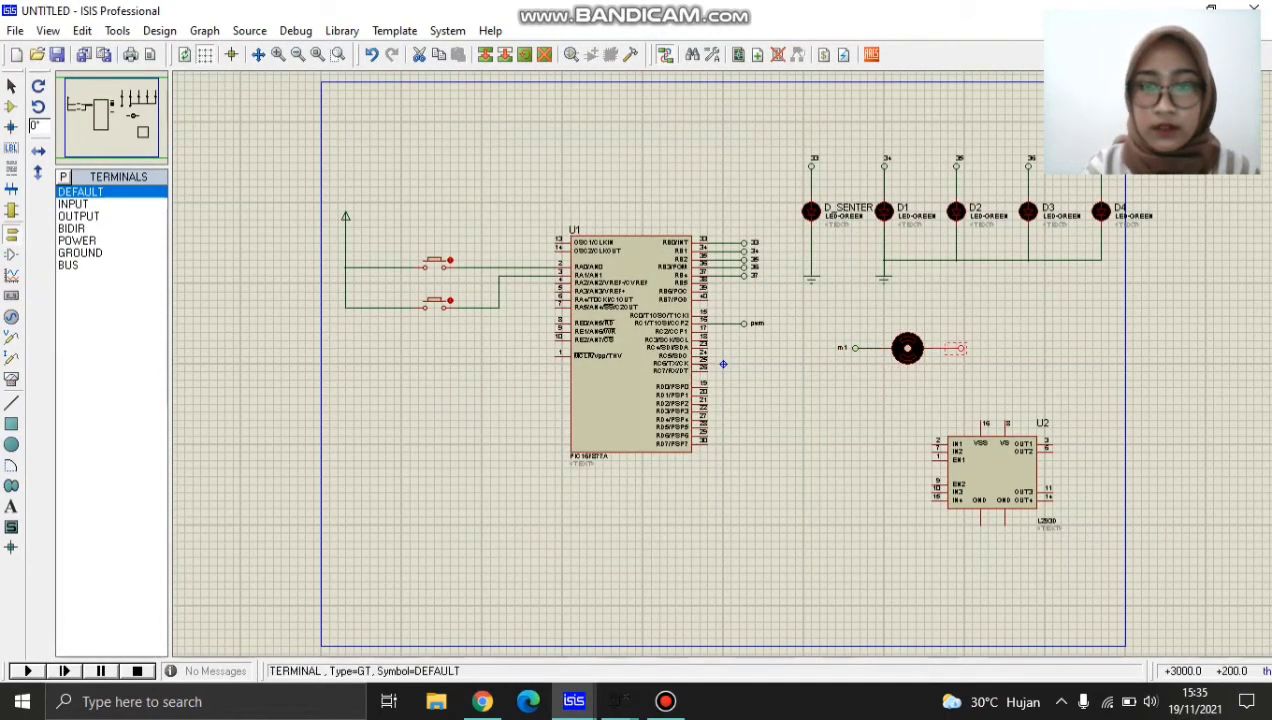
{"action": "double_click", "coordinate": [723, 364]}
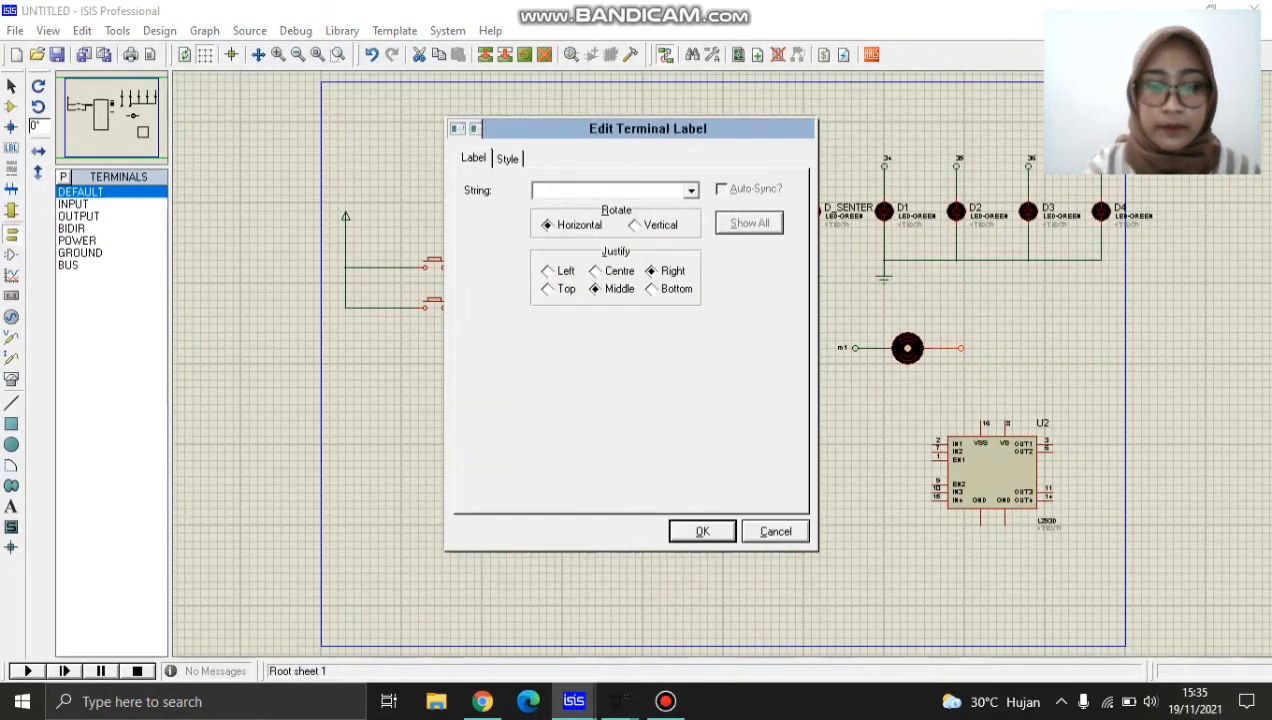
{"action": "type", "text": "m2"}
{"action": "key", "text": "Return"}
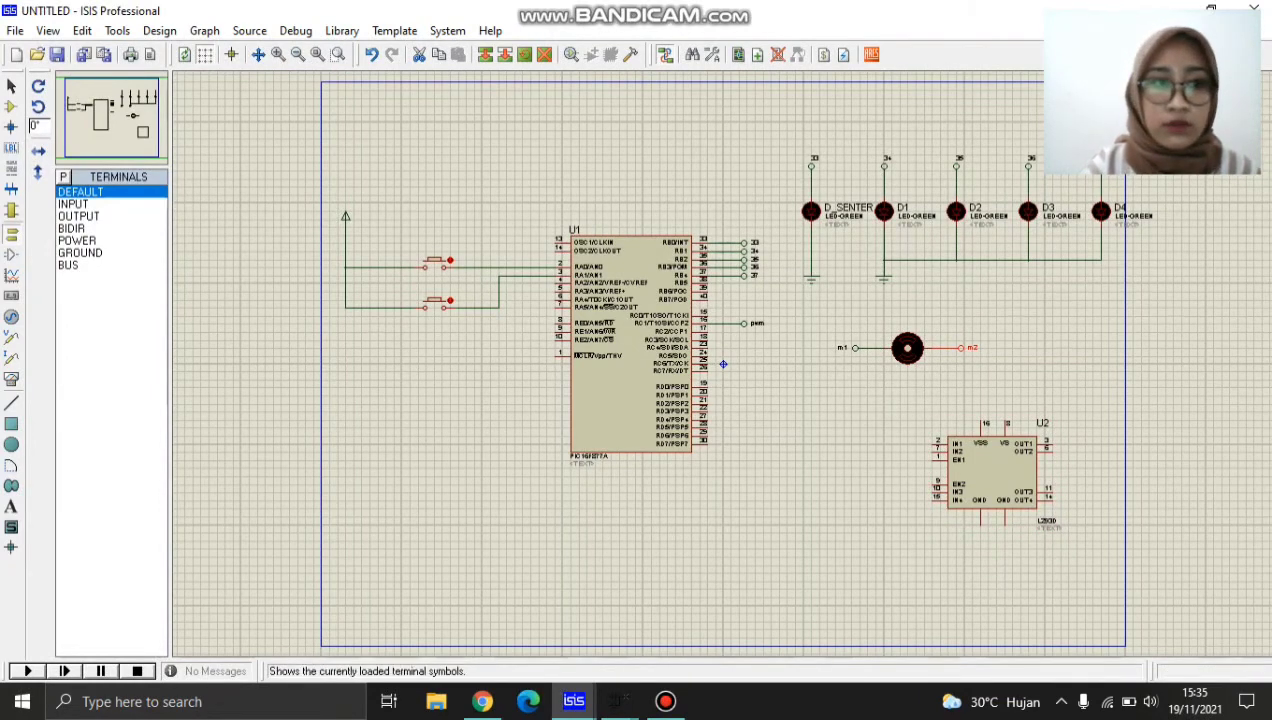
Place a DEFAULT terminal wired to the IN2 pin of the L293D (U2) and label it pwm.
{"action": "left_click", "coordinate": [80, 191]}
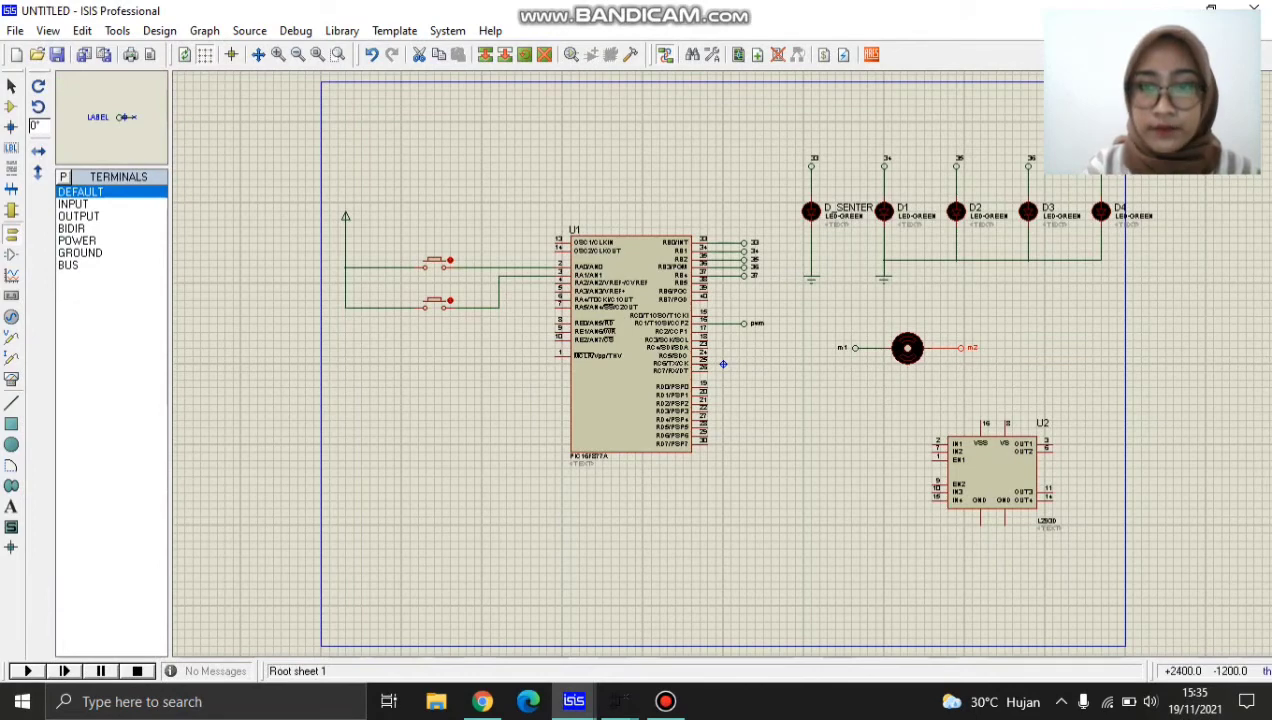
{"action": "left_click", "coordinate": [900, 460]}
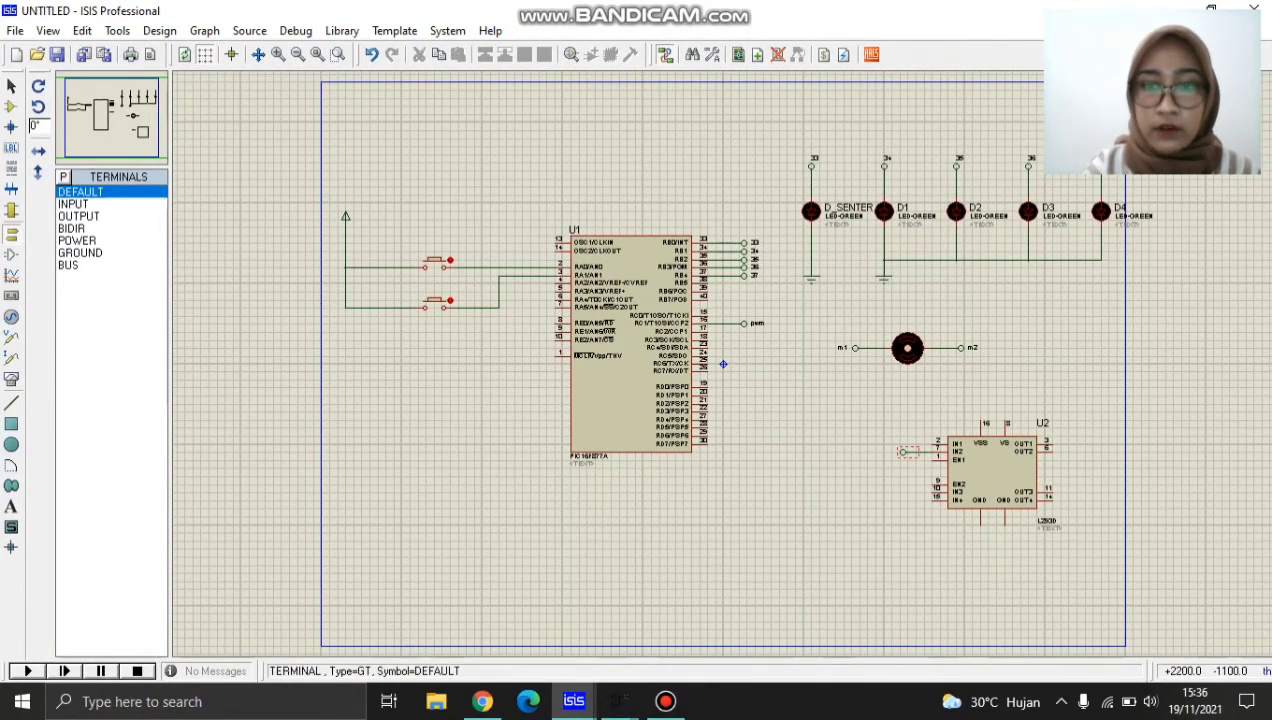
{"action": "double_click", "coordinate": [903, 452]}
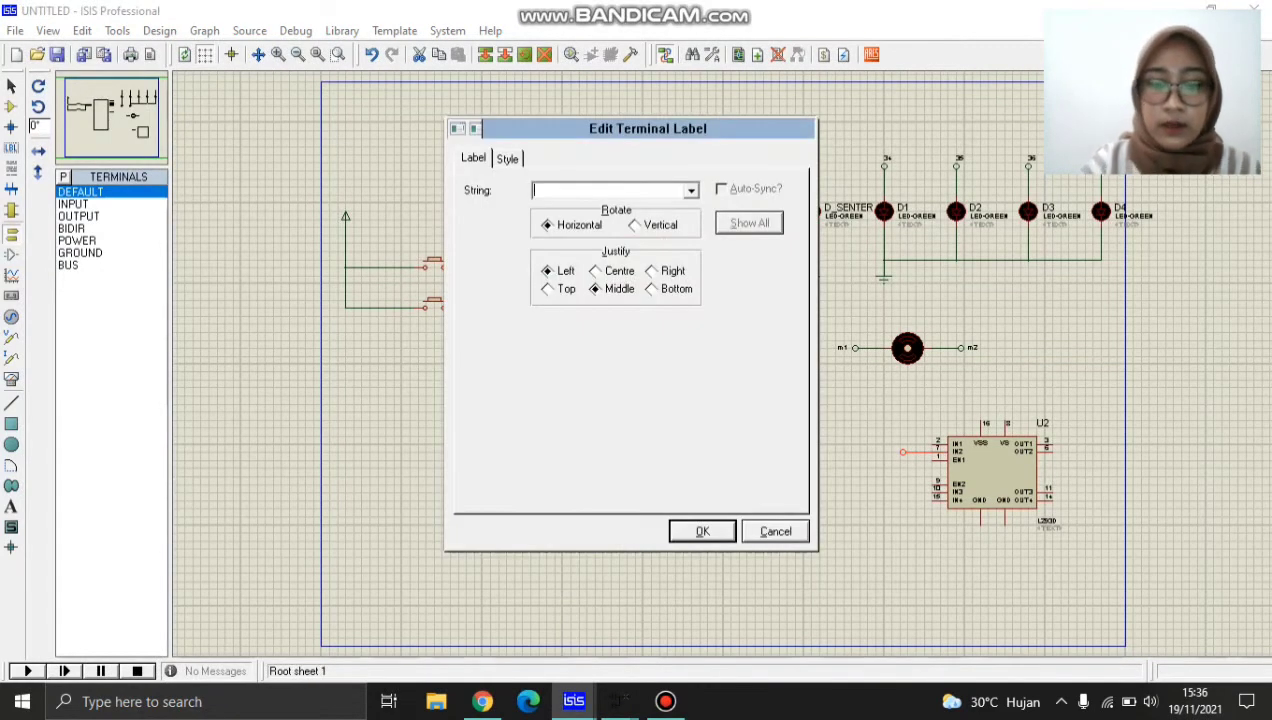
{"action": "type", "text": "pwm"}
{"action": "key", "text": "Return"}
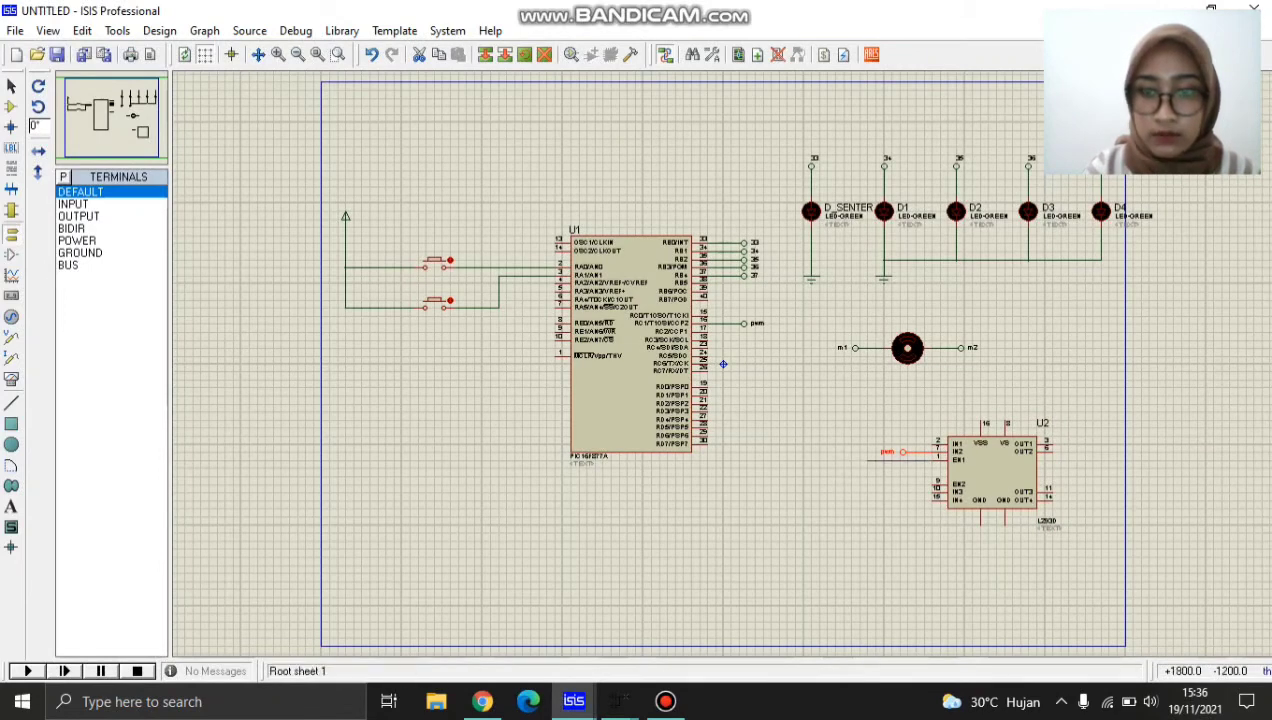
Wire the L293D's EN1 pin around below and to the right of the chip up to its VSS pin.
{"action": "left_click", "coordinate": [867, 460]}
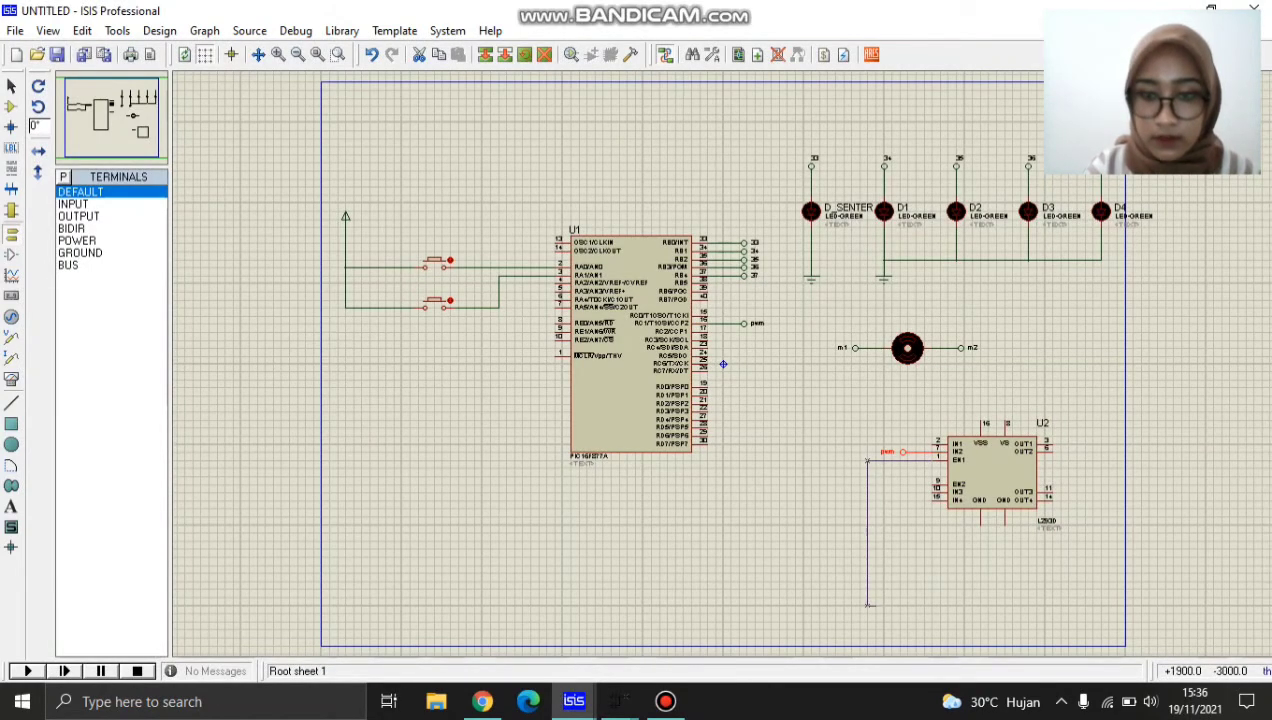
{"action": "left_click", "coordinate": [1108, 603]}
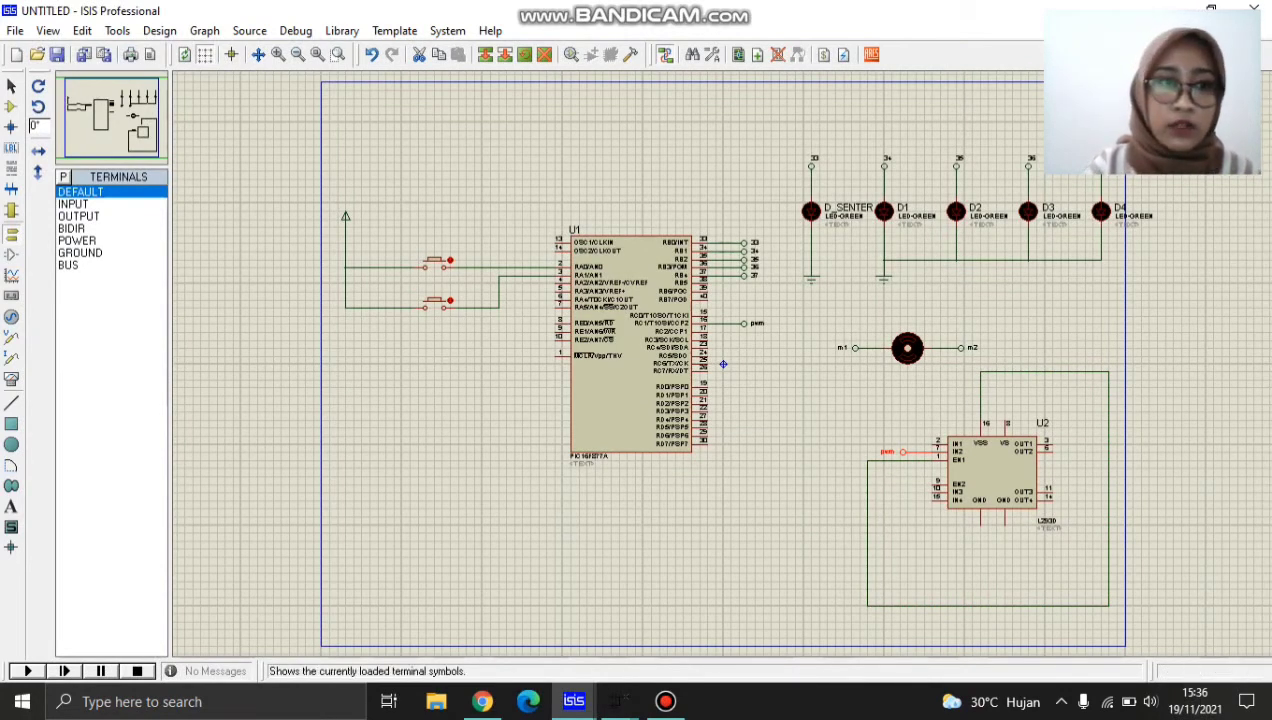
Place two X-mirrored DEFAULT terminals to the right of the L293D and wire them to OUT1 and OUT2.
{"action": "left_click", "coordinate": [80, 191]}
{"action": "left_click", "coordinate": [1061, 436]}
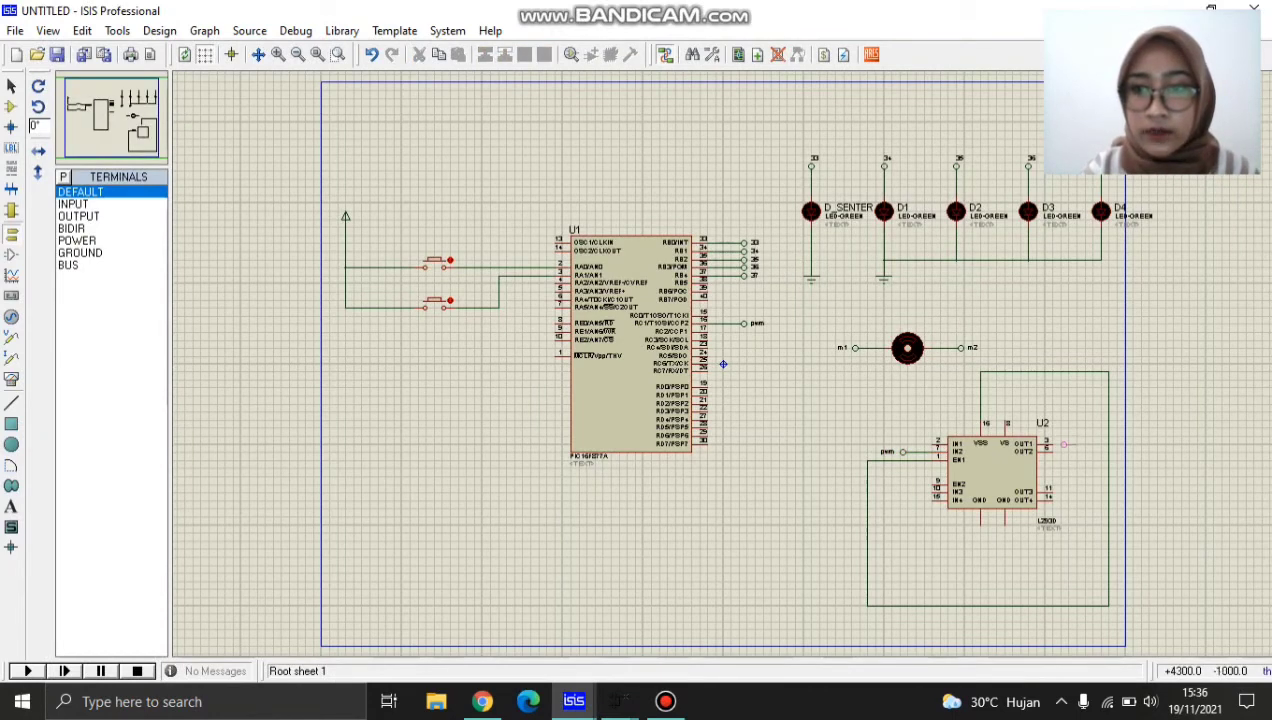
{"action": "left_click", "coordinate": [1068, 444]}
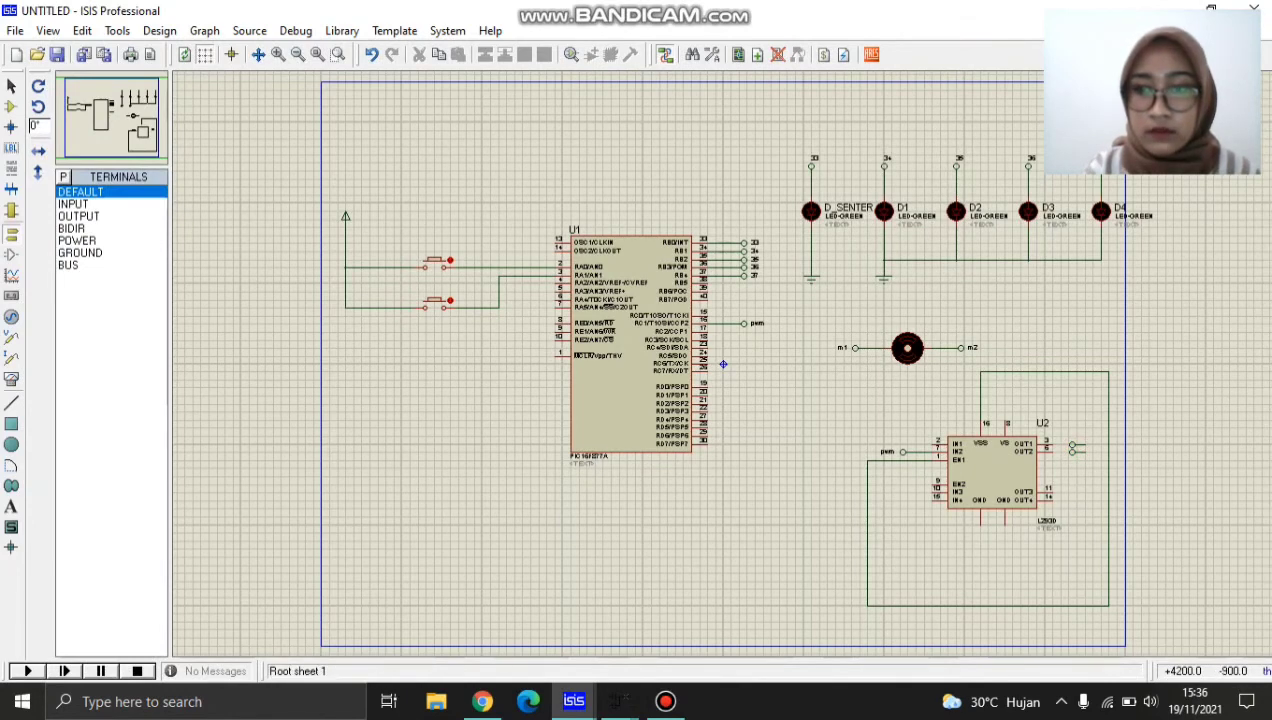
{"action": "left_click_drag", "start_coordinate": [1061, 436], "coordinate": [1093, 468]}
{"action": "right_click", "coordinate": [1062, 446]}
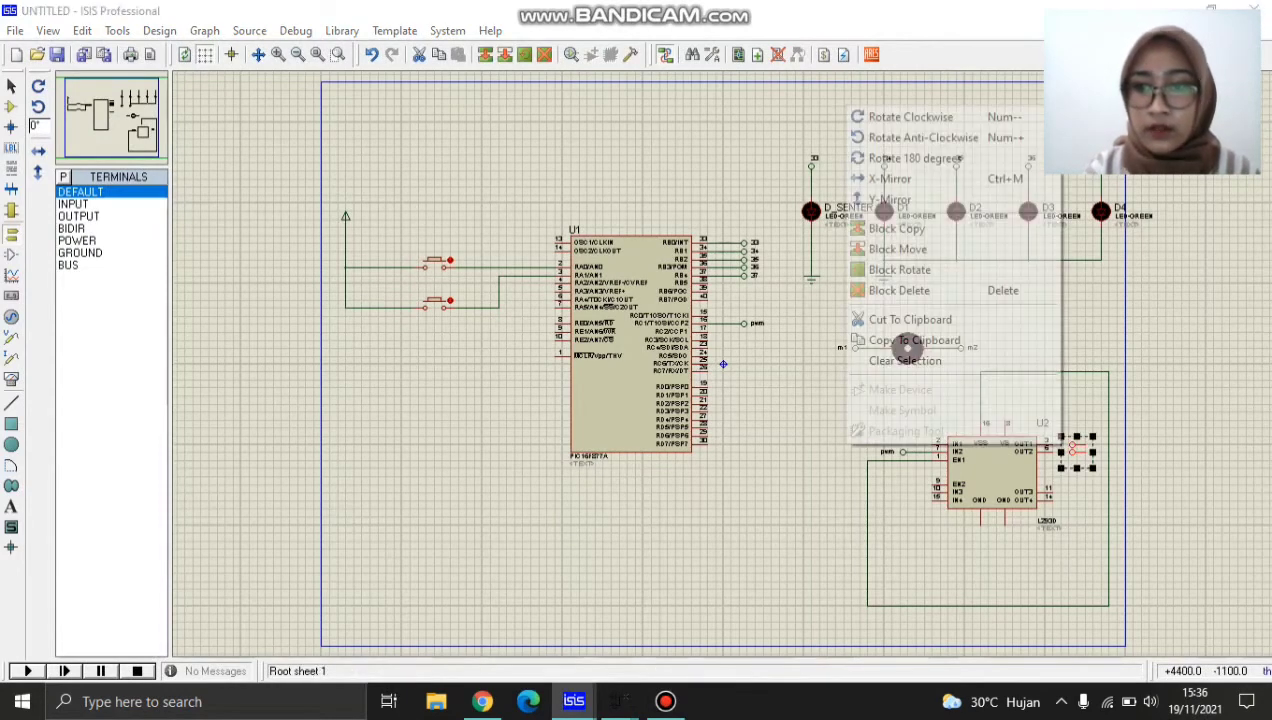
{"action": "left_click", "coordinate": [890, 178]}
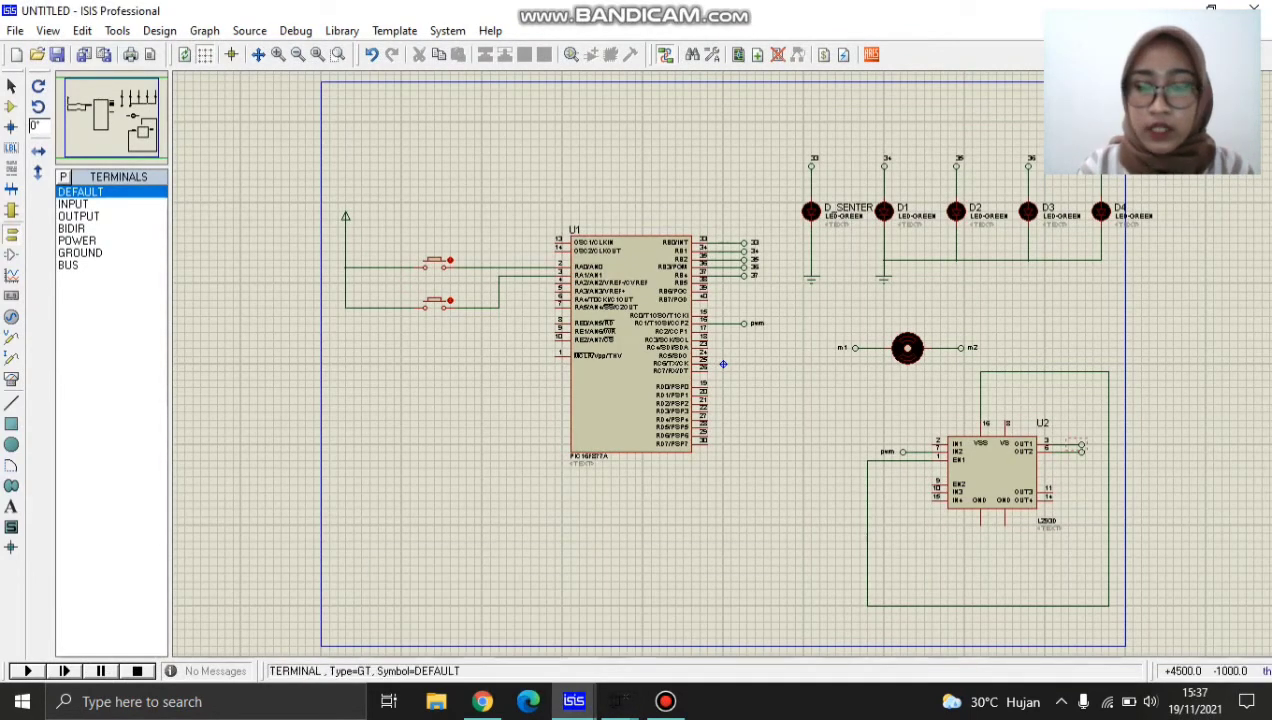
Label the terminal on the L293D's OUT1 pin m1 and the one on its OUT2 pin m2.
{"action": "double_click", "coordinate": [1080, 446]}
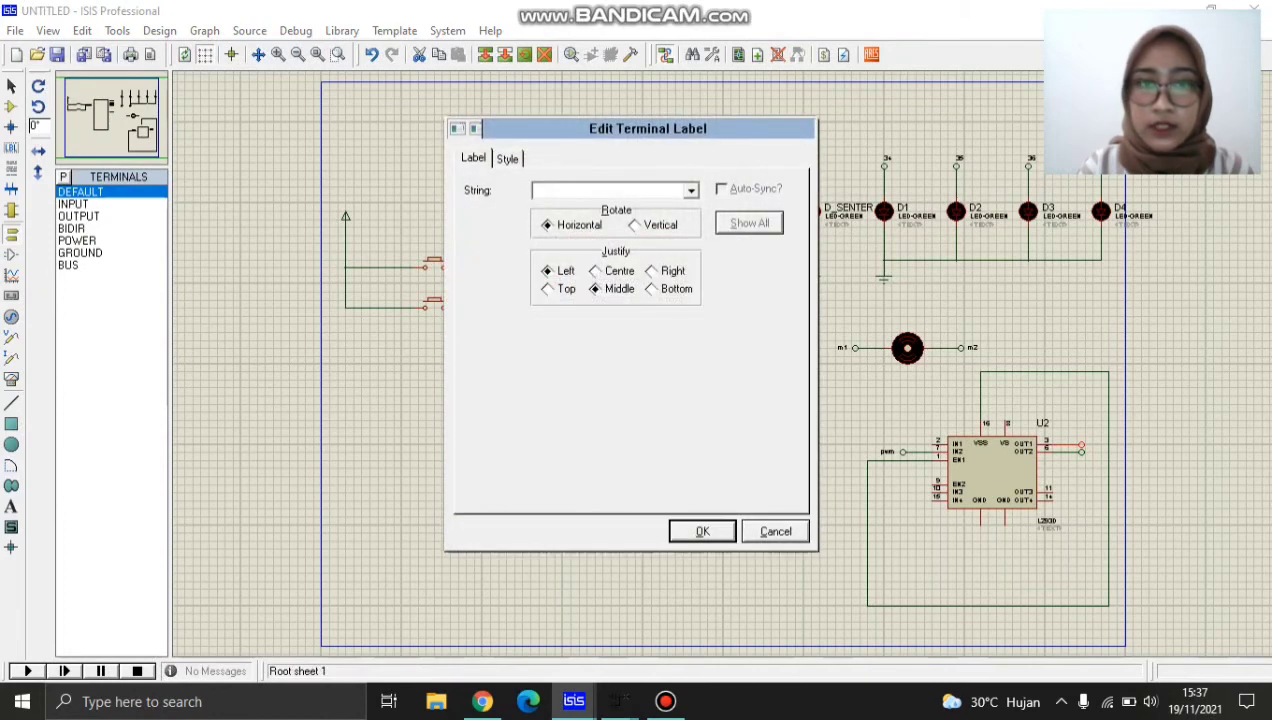
{"action": "type", "text": "m1"}
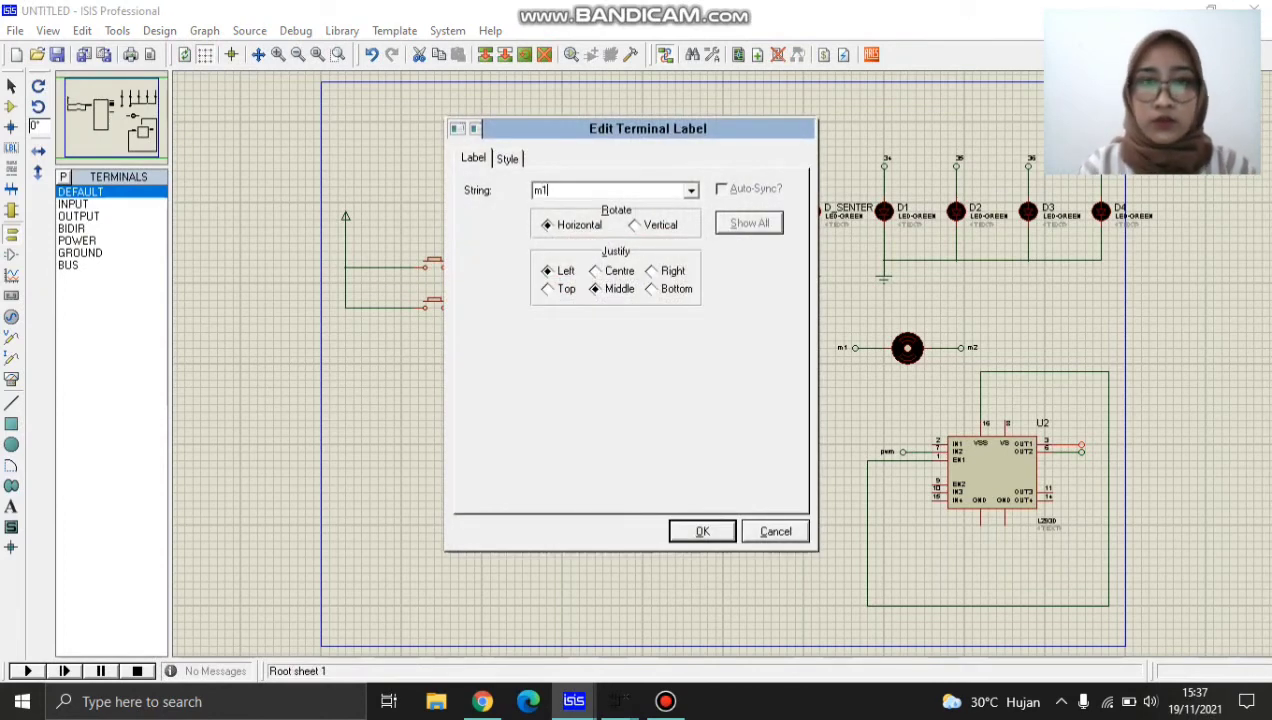
{"action": "key", "text": "Return"}
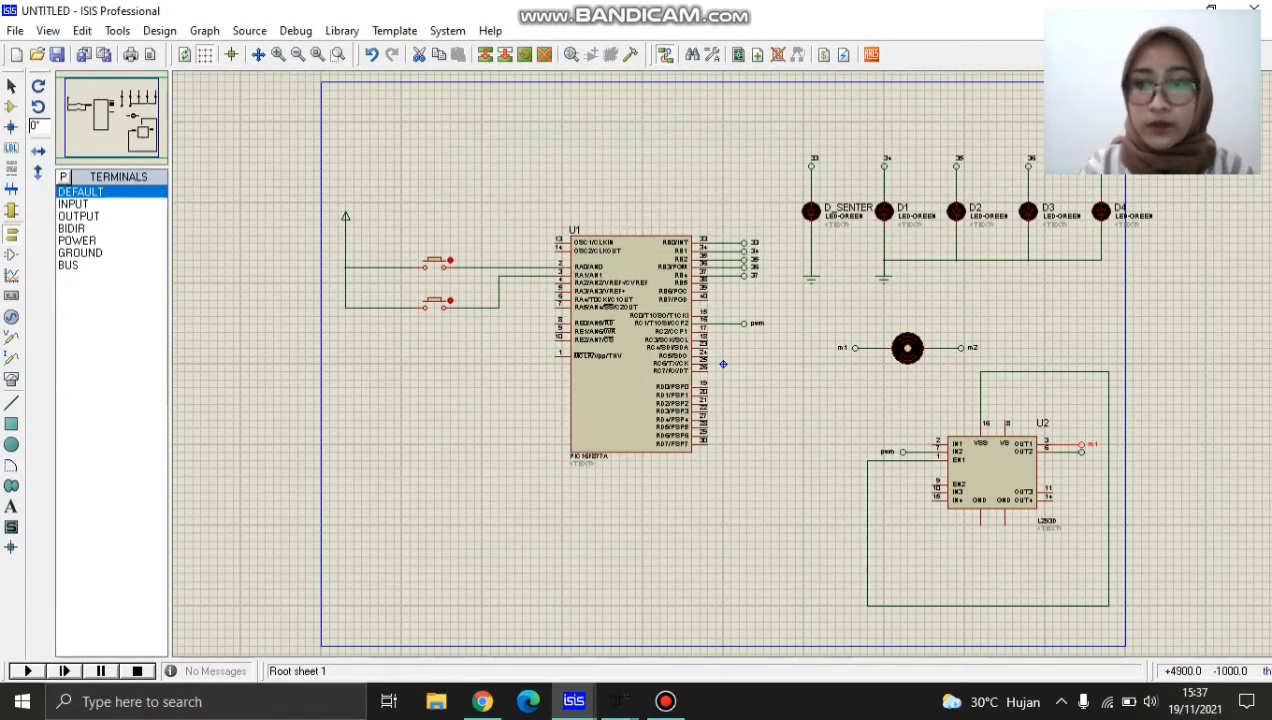
{"action": "left_click", "coordinate": [1085, 460]}
{"action": "double_click", "coordinate": [1080, 453]}
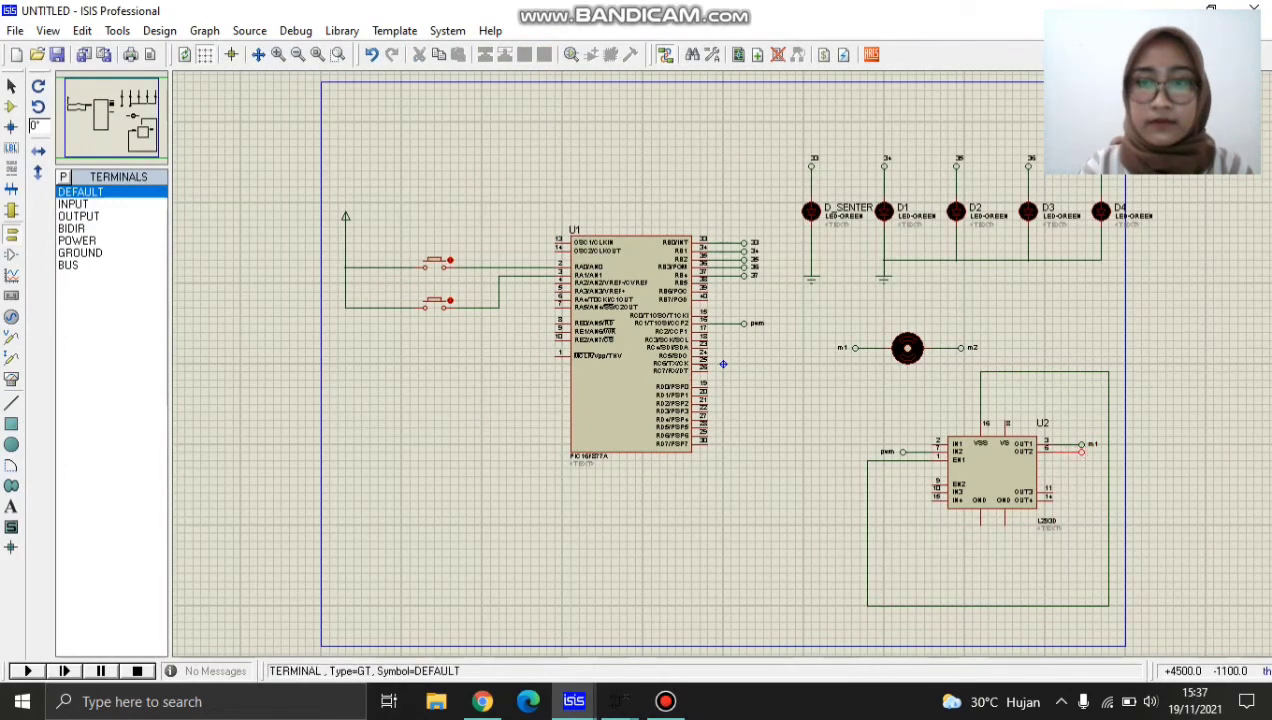
{"action": "type", "text": "m2"}
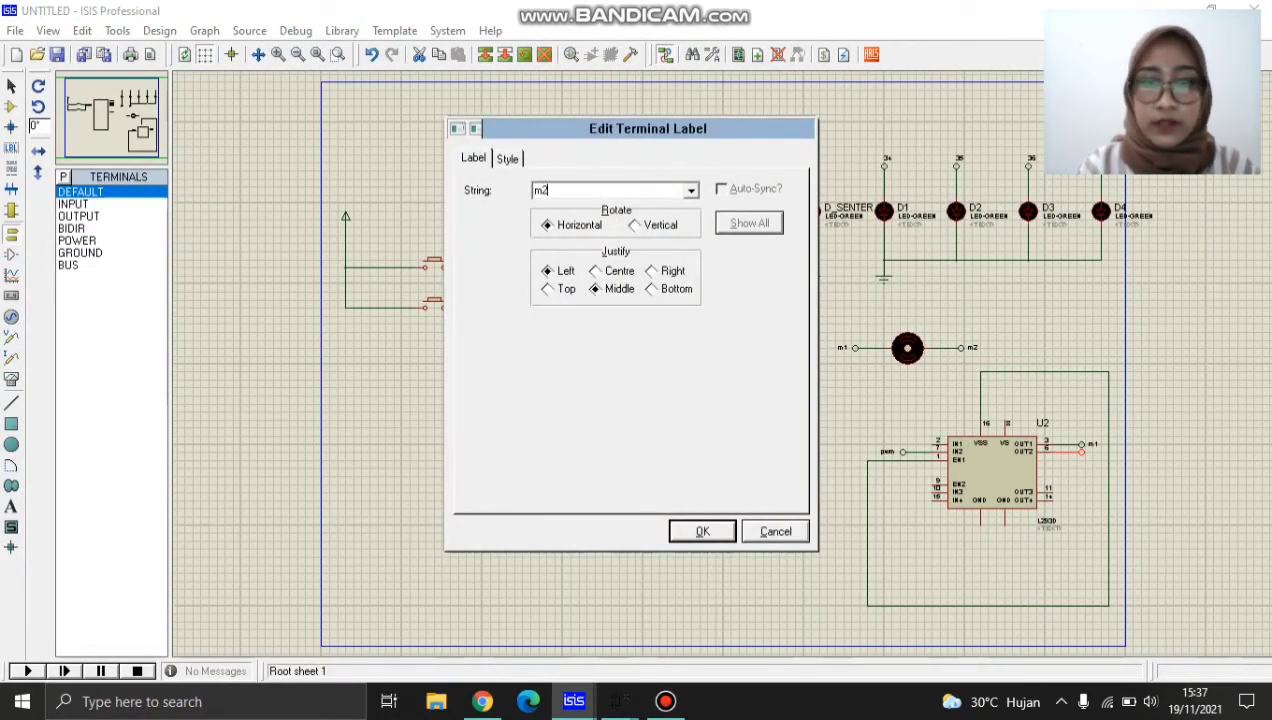
{"action": "key", "text": "Return"}
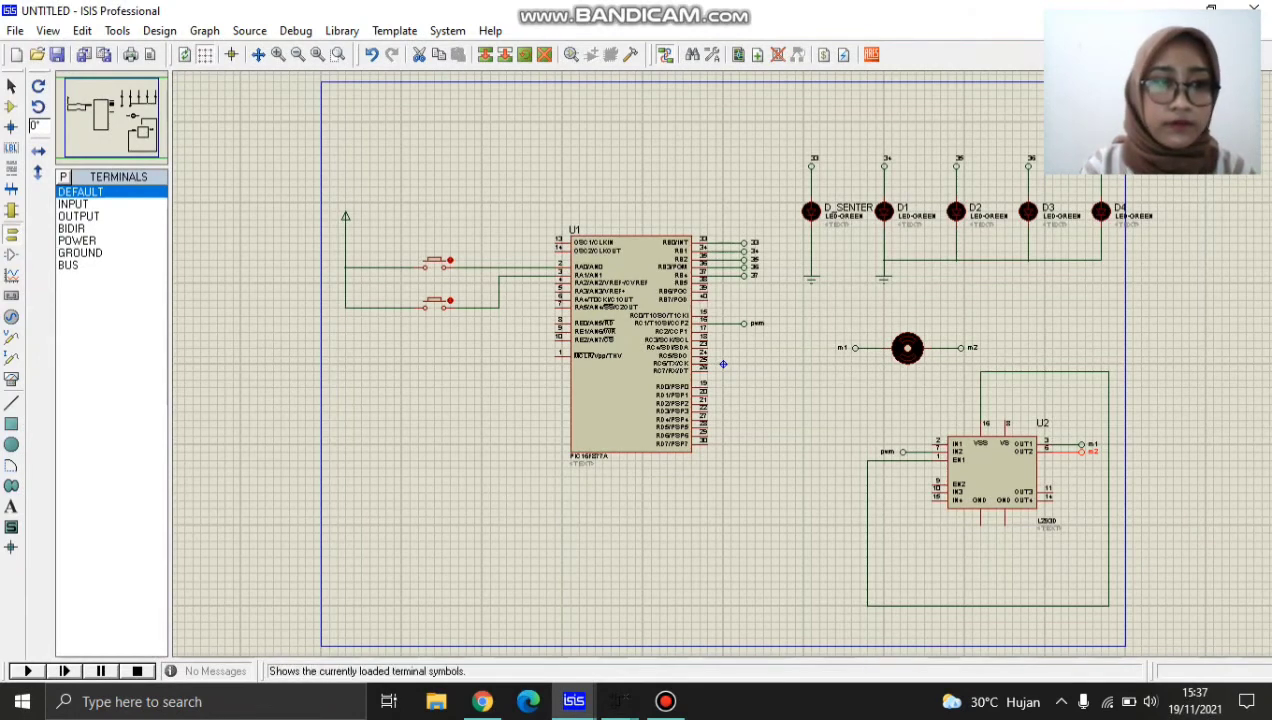
Place a GROUND terminal below the L293D's GND pins, inside the EN1–VSS wire loop.
{"action": "left_click", "coordinate": [80, 252]}
{"action": "left_click", "coordinate": [980, 573]}
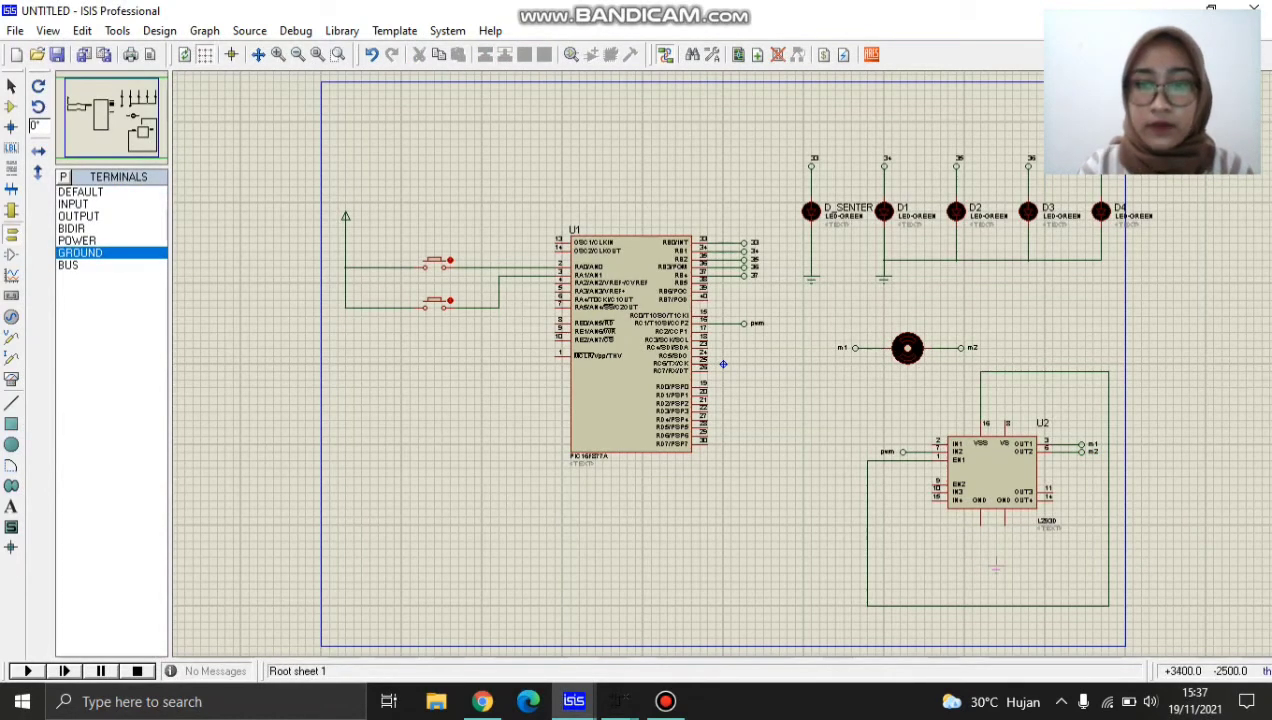
{"action": "left_click", "coordinate": [1003, 566]}
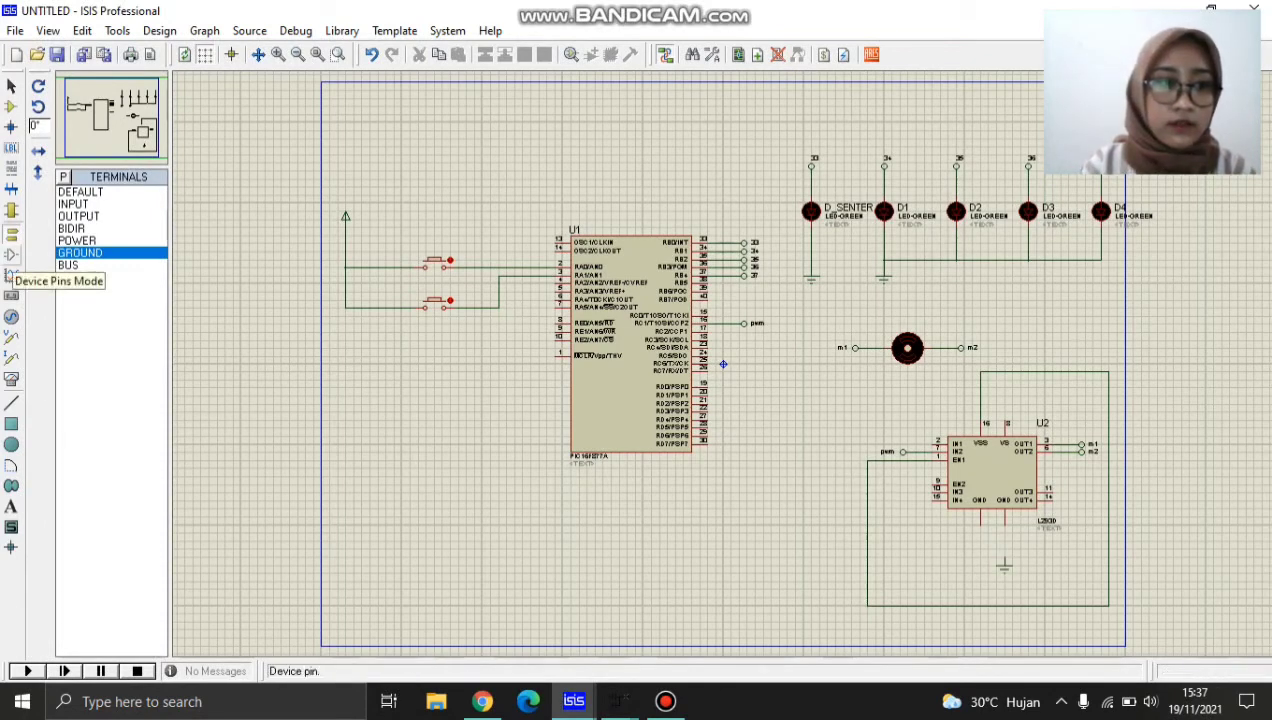
Place a DC generator below and to the left of the L293D, just above the lower run of the EN1 wire.
{"action": "left_click", "coordinate": [11, 274]}
{"action": "left_click", "coordinate": [11, 233]}
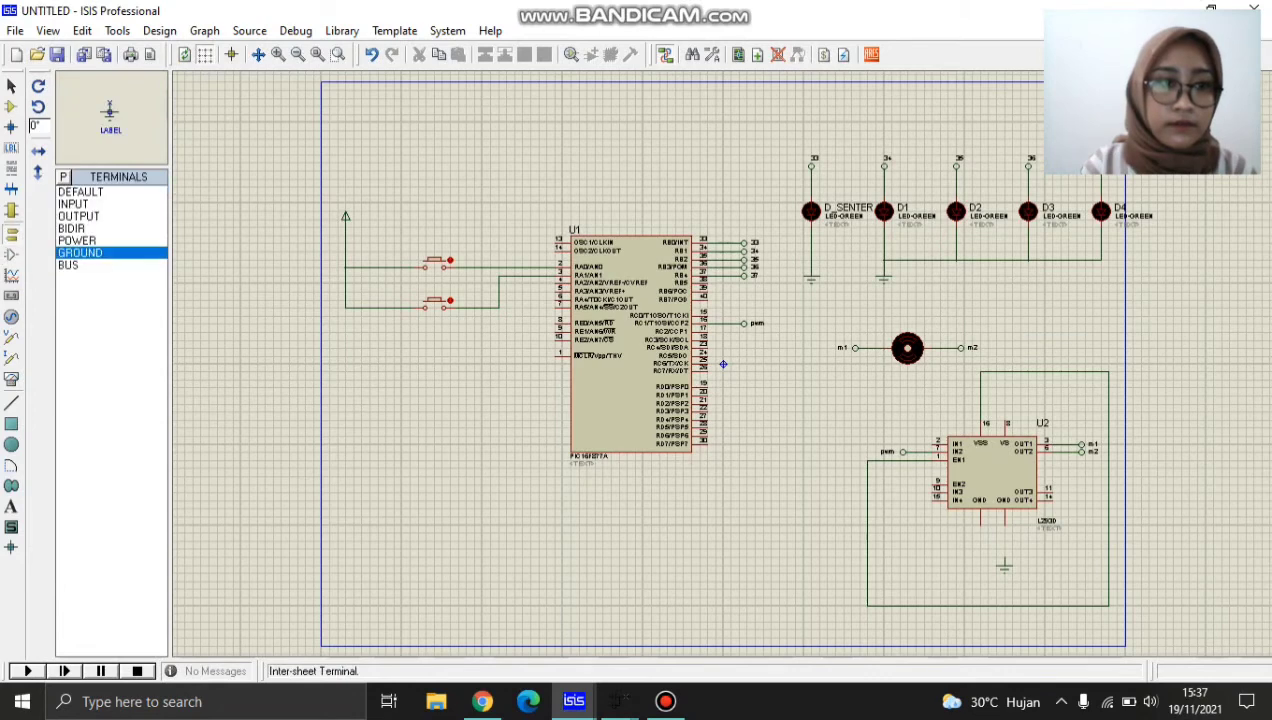
{"action": "left_click", "coordinate": [11, 316]}
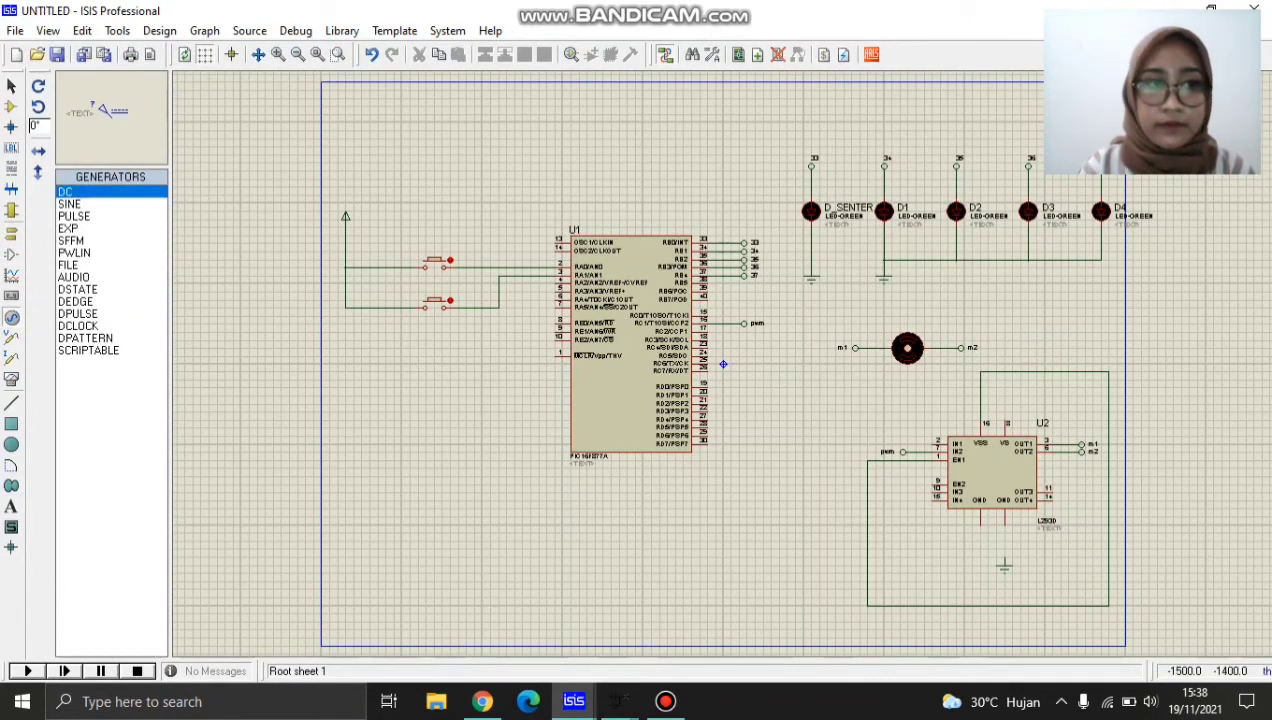
{"action": "left_click", "coordinate": [898, 562]}
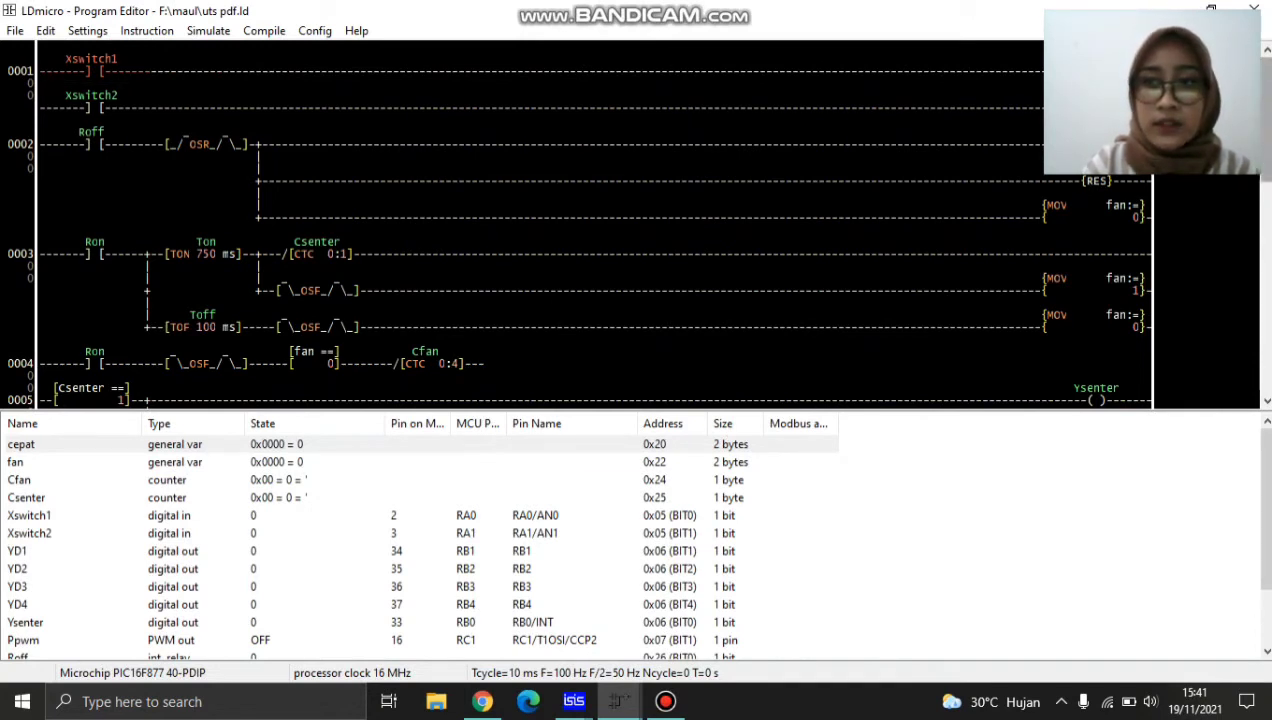
Review the LDmicro ladder program through to its last rung and check the I/O pin assigned to Xswitch1.
{"action": "scroll", "coordinate": [640, 220], "scroll_direction": "down", "scroll_amount": 5}
{"action": "scroll", "coordinate": [640, 220], "scroll_direction": "down", "scroll_amount": 9}
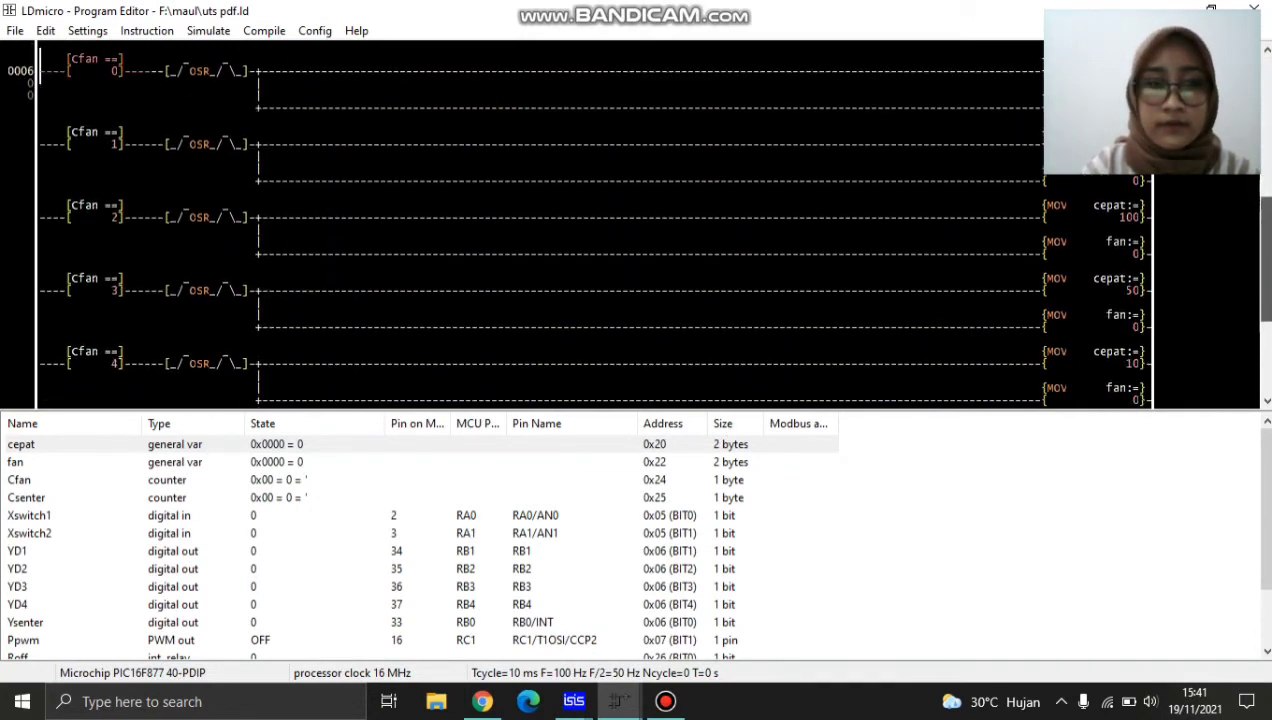
{"action": "scroll", "coordinate": [420, 540], "scroll_direction": "down", "scroll_amount": 1}
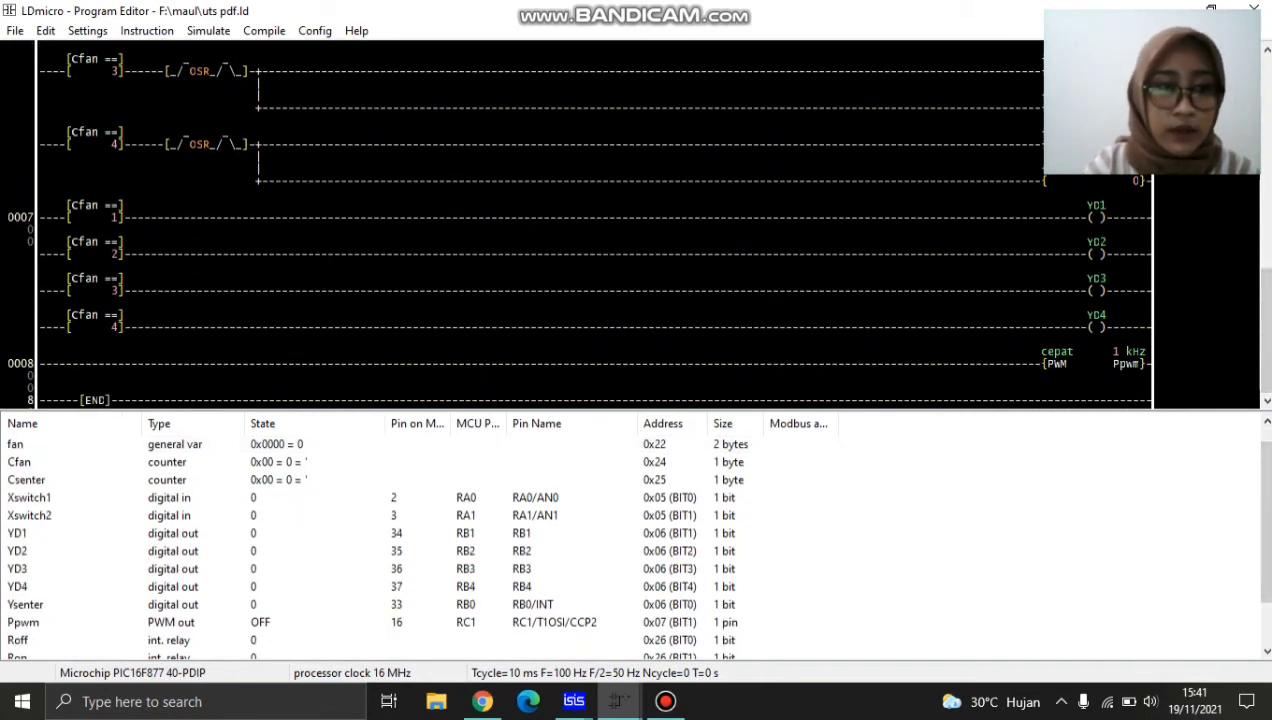
{"action": "double_click", "coordinate": [29, 497]}
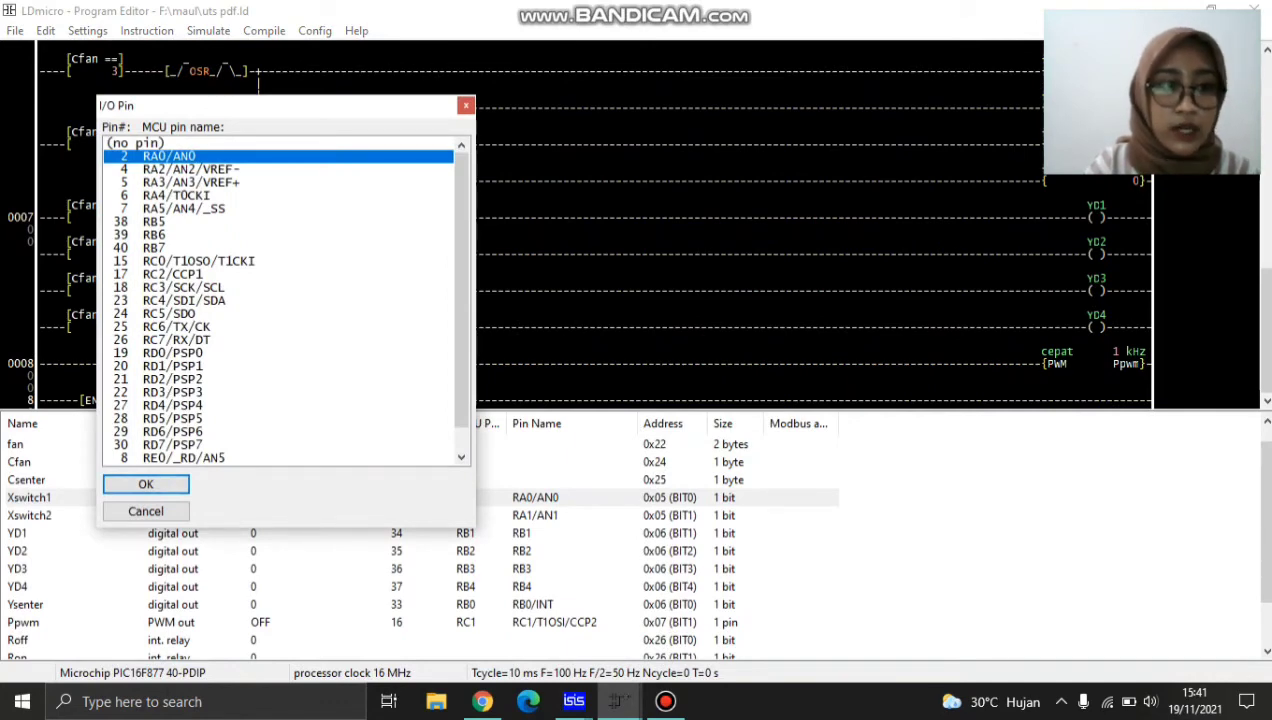
{"action": "key", "text": "Return"}
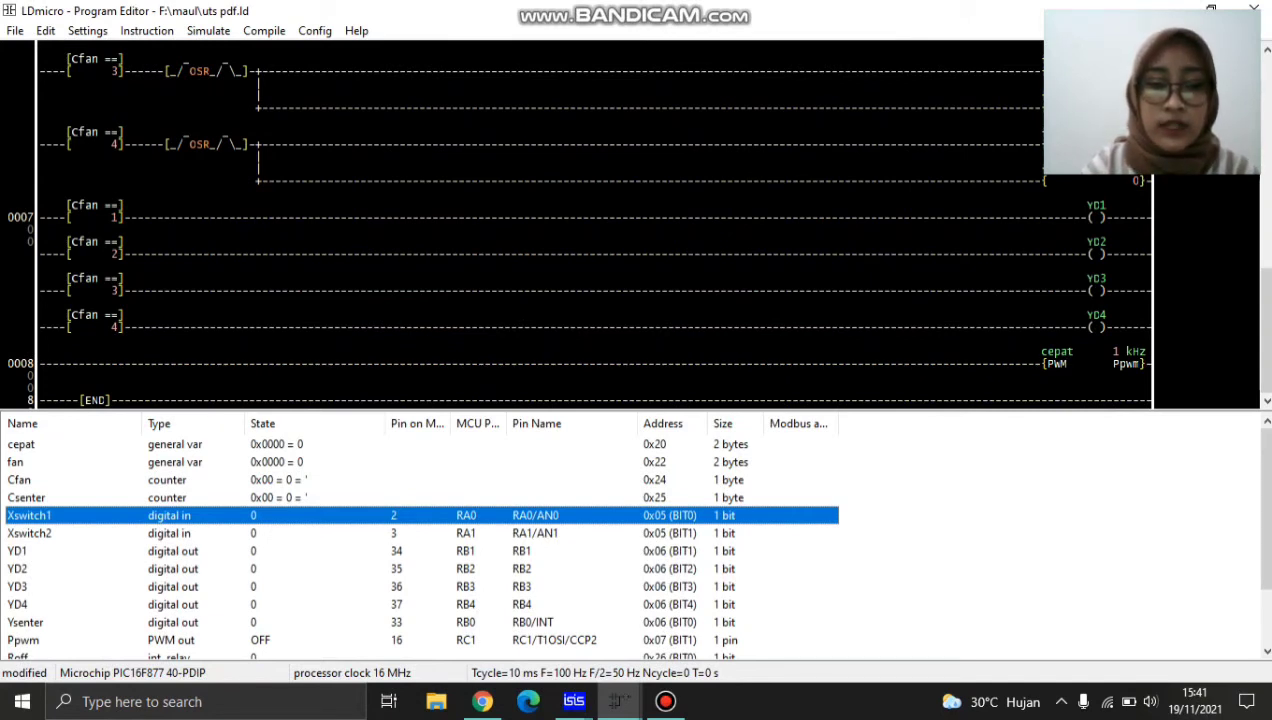
Switch back to ISIS and set the PIC16F877A's processor clock frequency to 16MHz.
{"action": "left_click", "coordinate": [573, 701]}
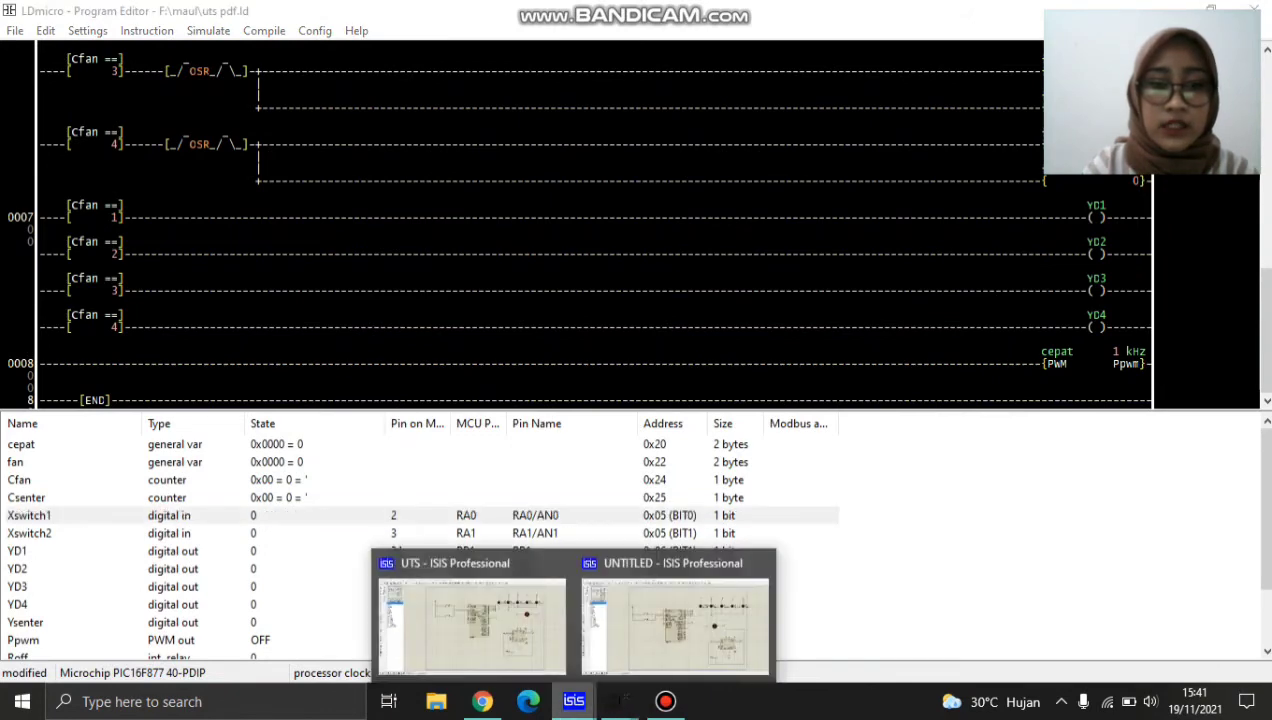
{"action": "left_click", "coordinate": [470, 610]}
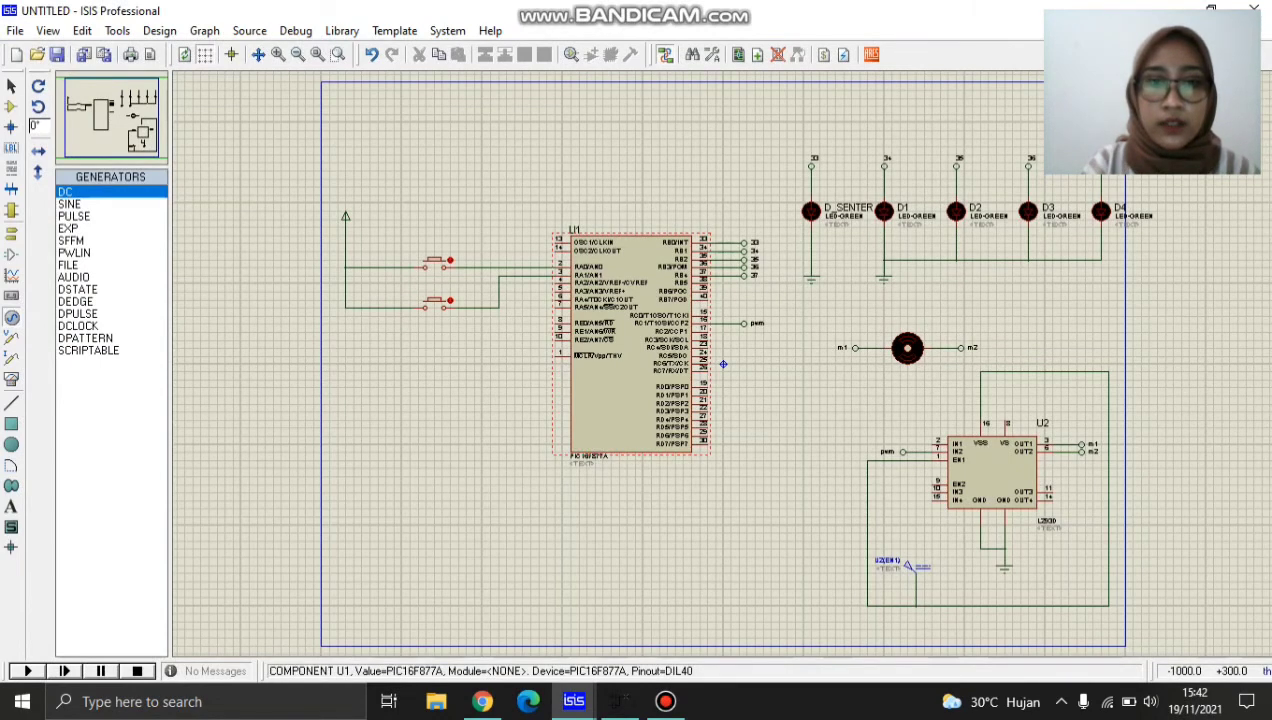
{"action": "double_click", "coordinate": [723, 364]}
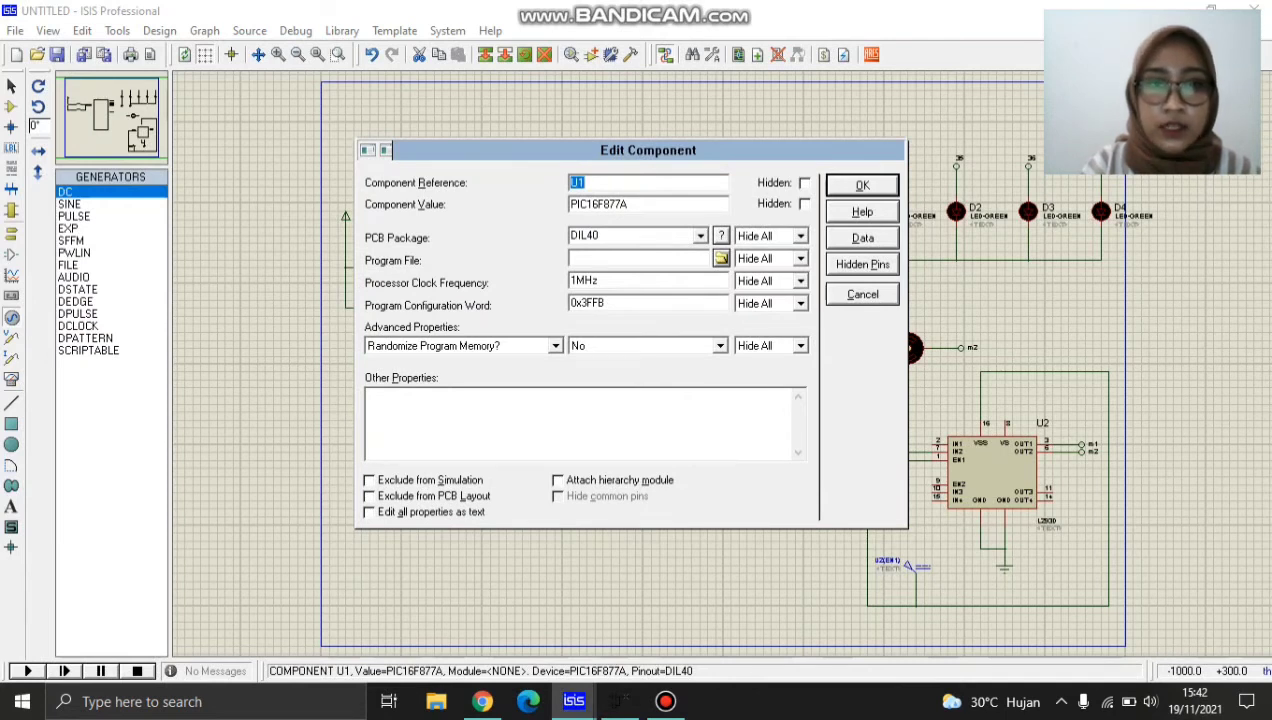
{"action": "left_click", "coordinate": [576, 281]}
{"action": "type", "text": "6"}
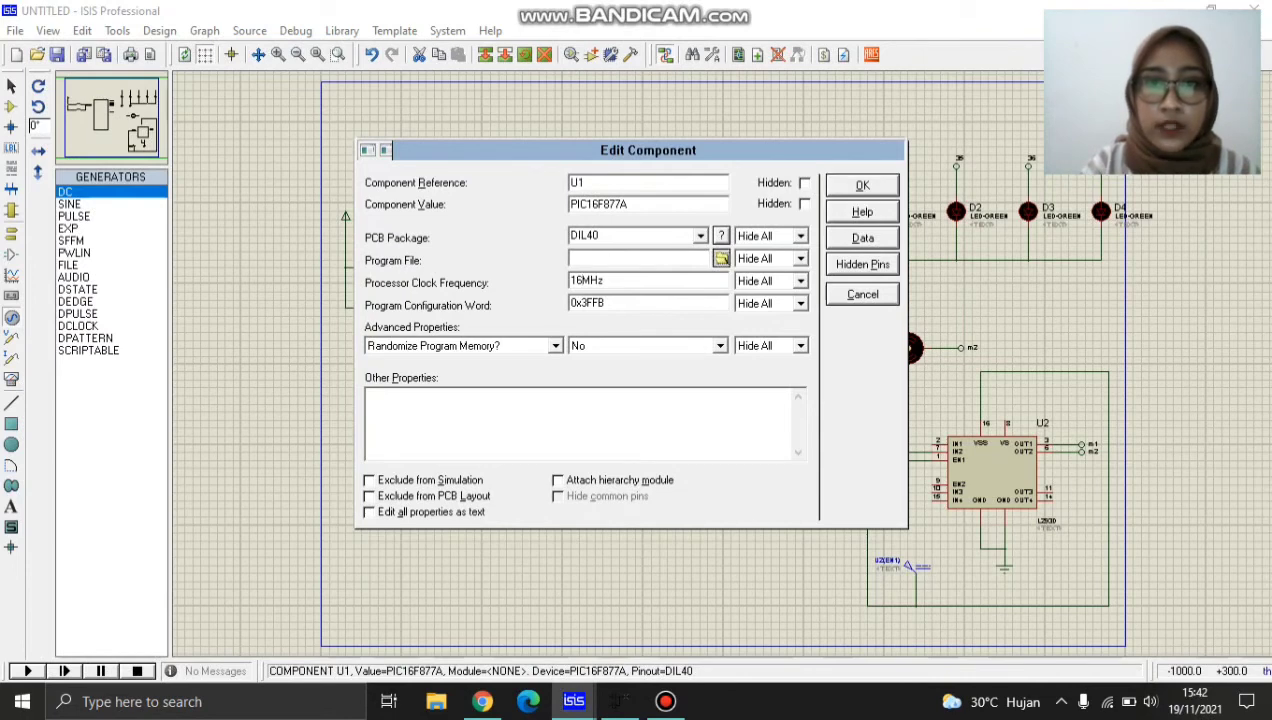
Load uts pdf.hex from the maul folder on USB Drive (F:) as the PIC16F877A's program file and apply the component settings.
{"action": "left_click", "coordinate": [721, 258]}
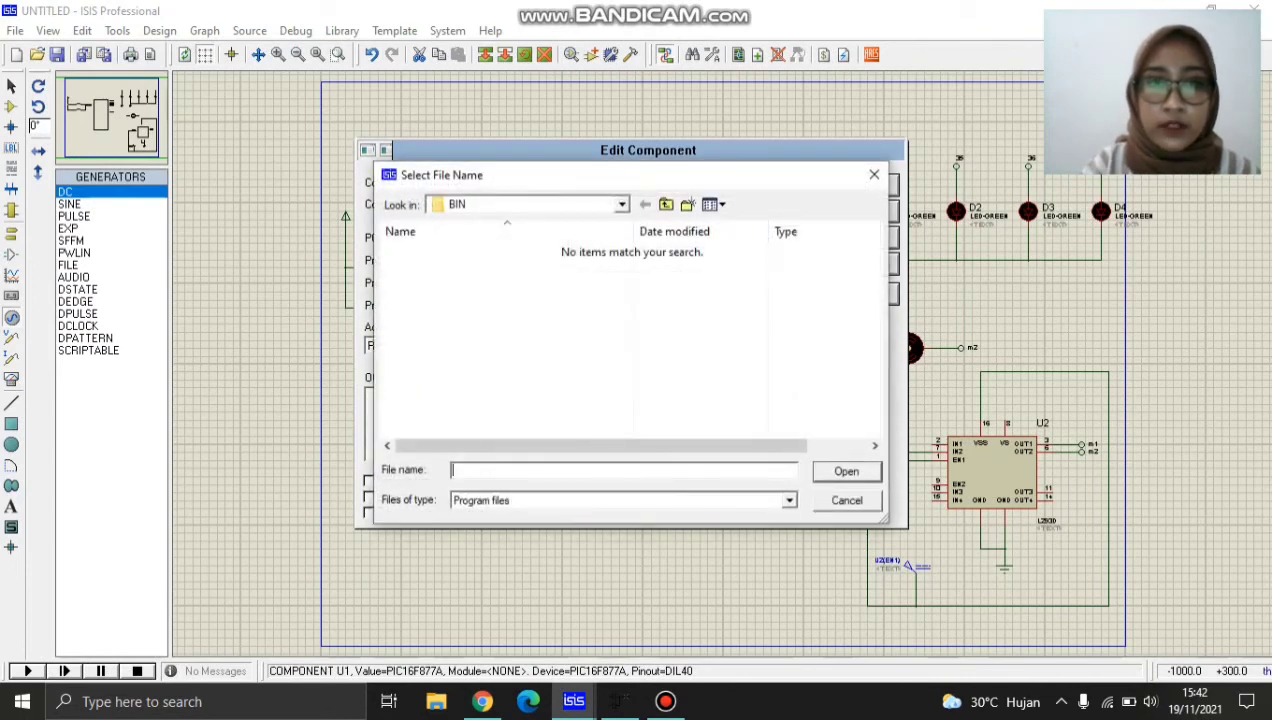
{"action": "left_click", "coordinate": [621, 204]}
{"action": "left_click", "coordinate": [495, 428]}
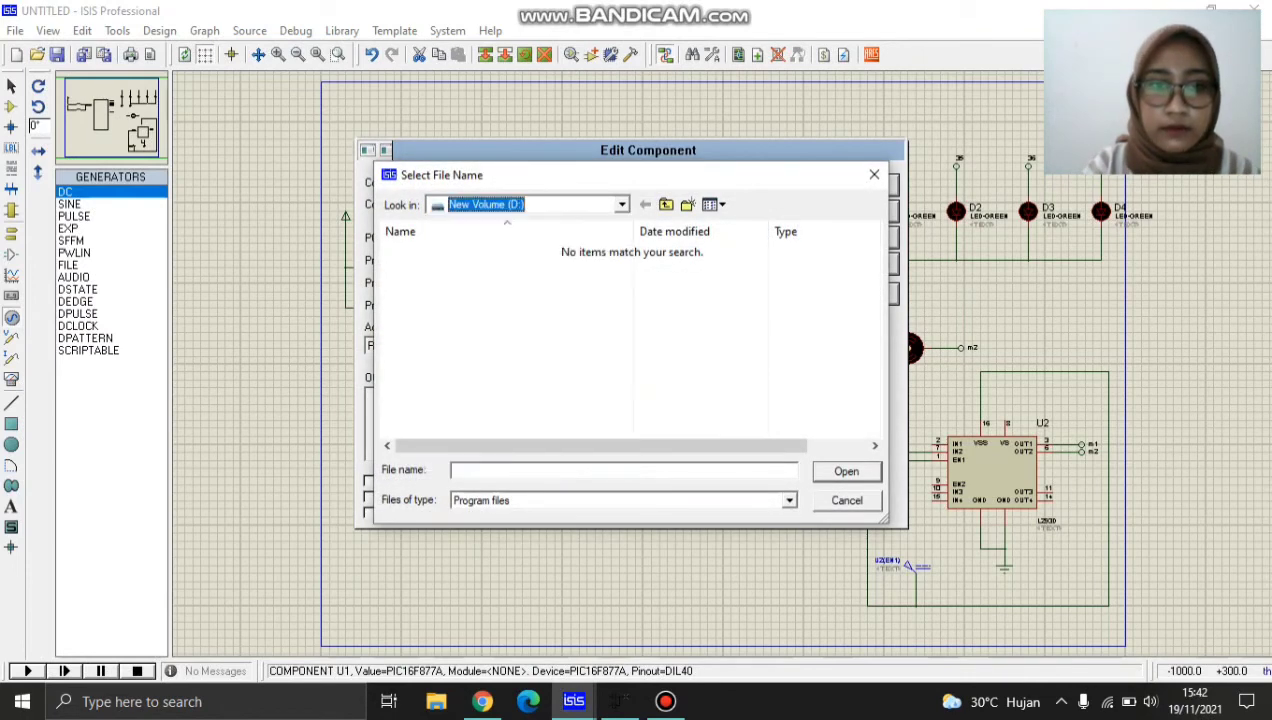
{"action": "left_click", "coordinate": [621, 204]}
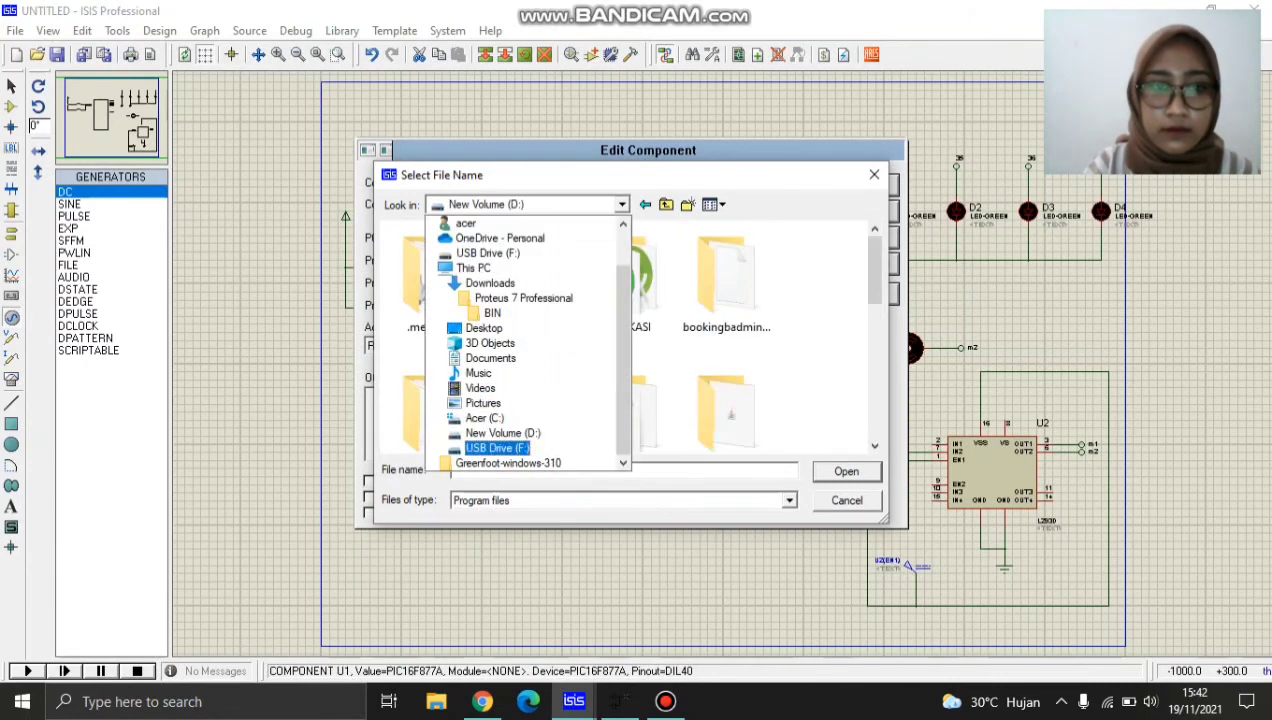
{"action": "left_click", "coordinate": [497, 448]}
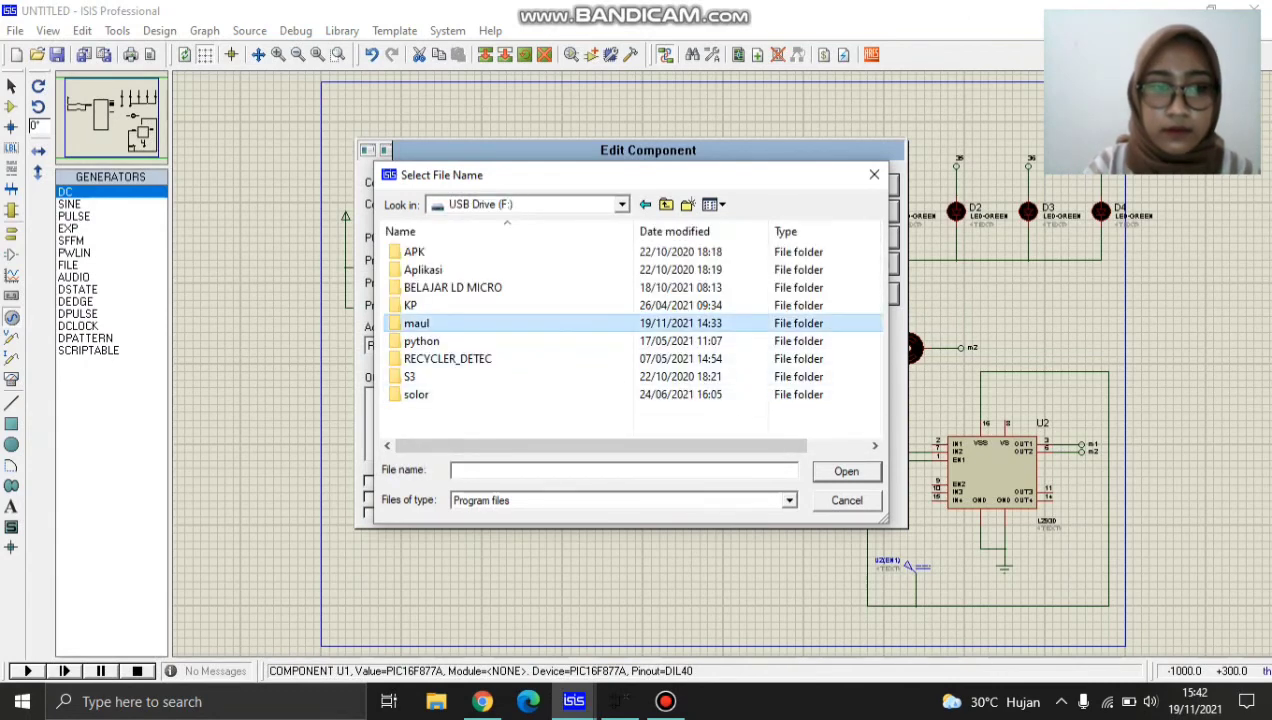
{"action": "double_click", "coordinate": [417, 323]}
{"action": "left_click", "coordinate": [460, 252]}
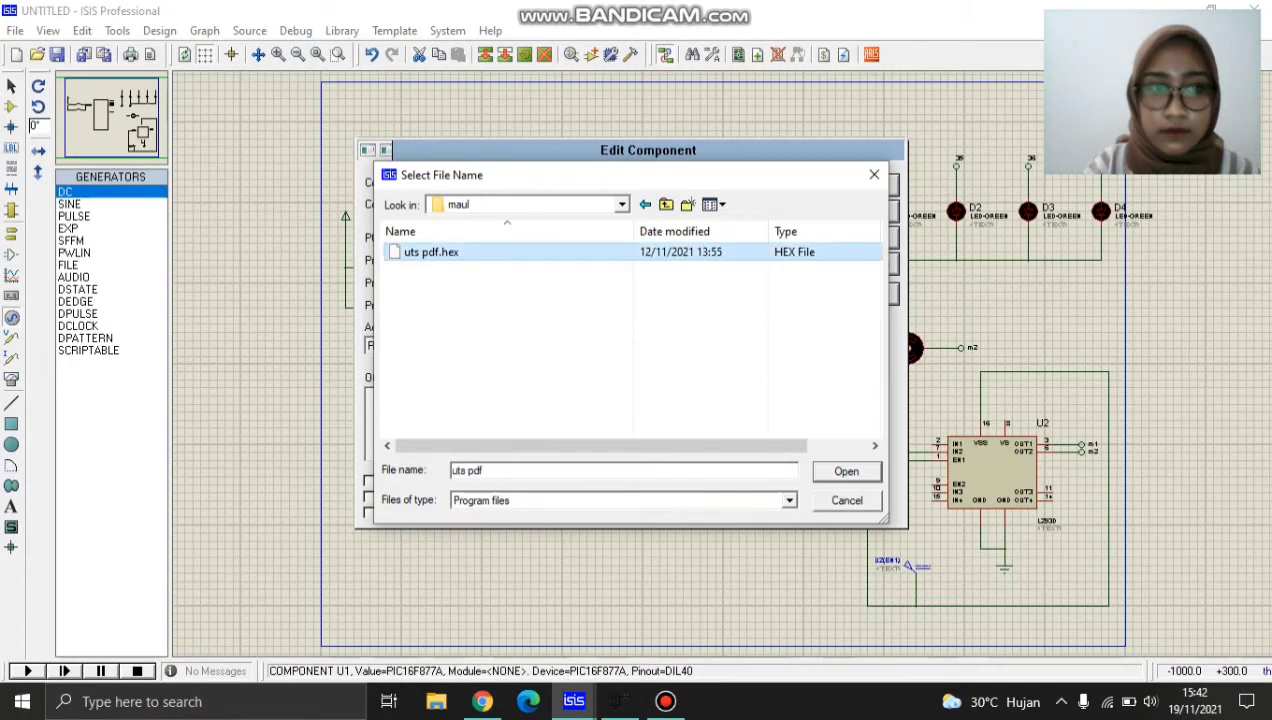
{"action": "left_click", "coordinate": [846, 471]}
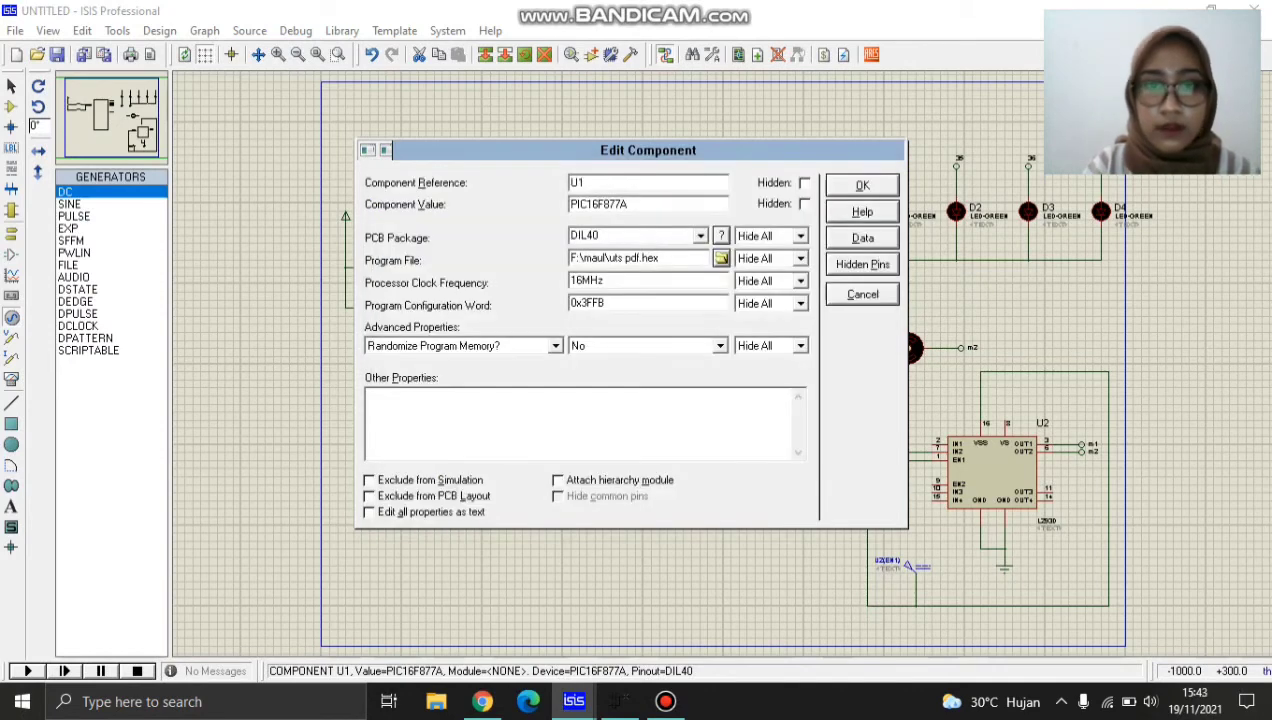
{"action": "left_click", "coordinate": [862, 185]}
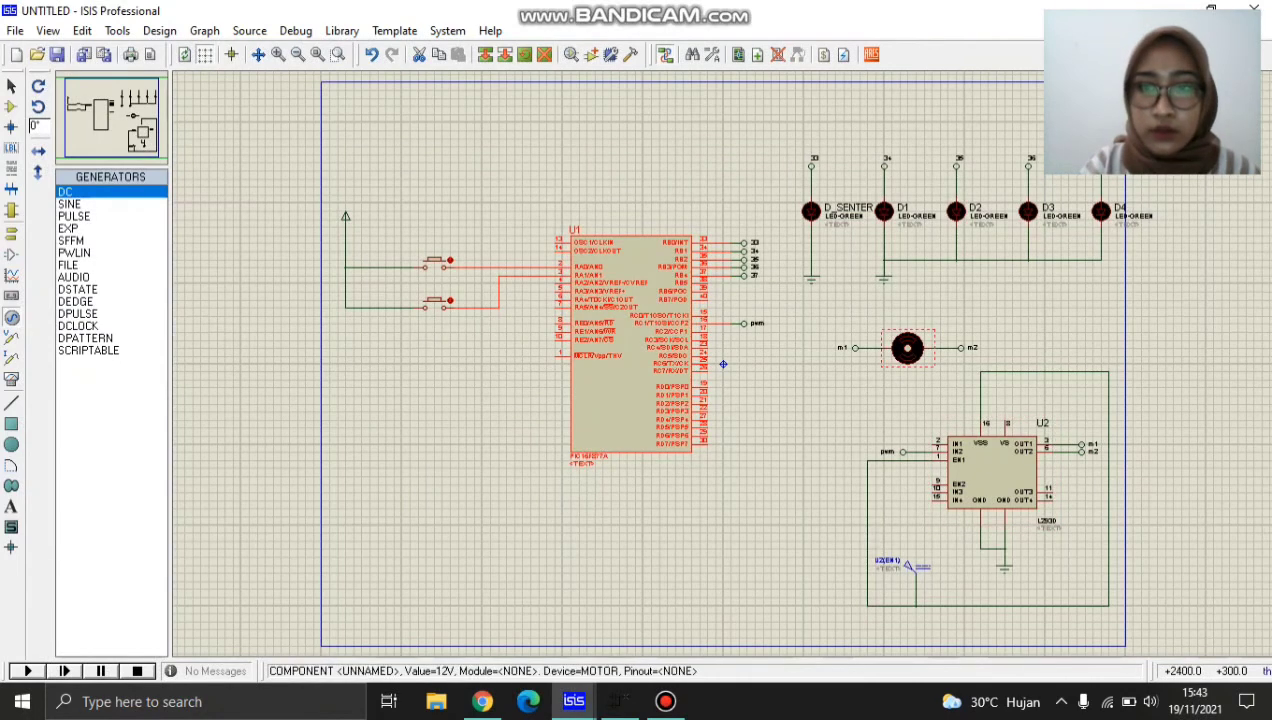
Set the DC motor's nominal voltage to 5V.
{"action": "double_click", "coordinate": [907, 343]}
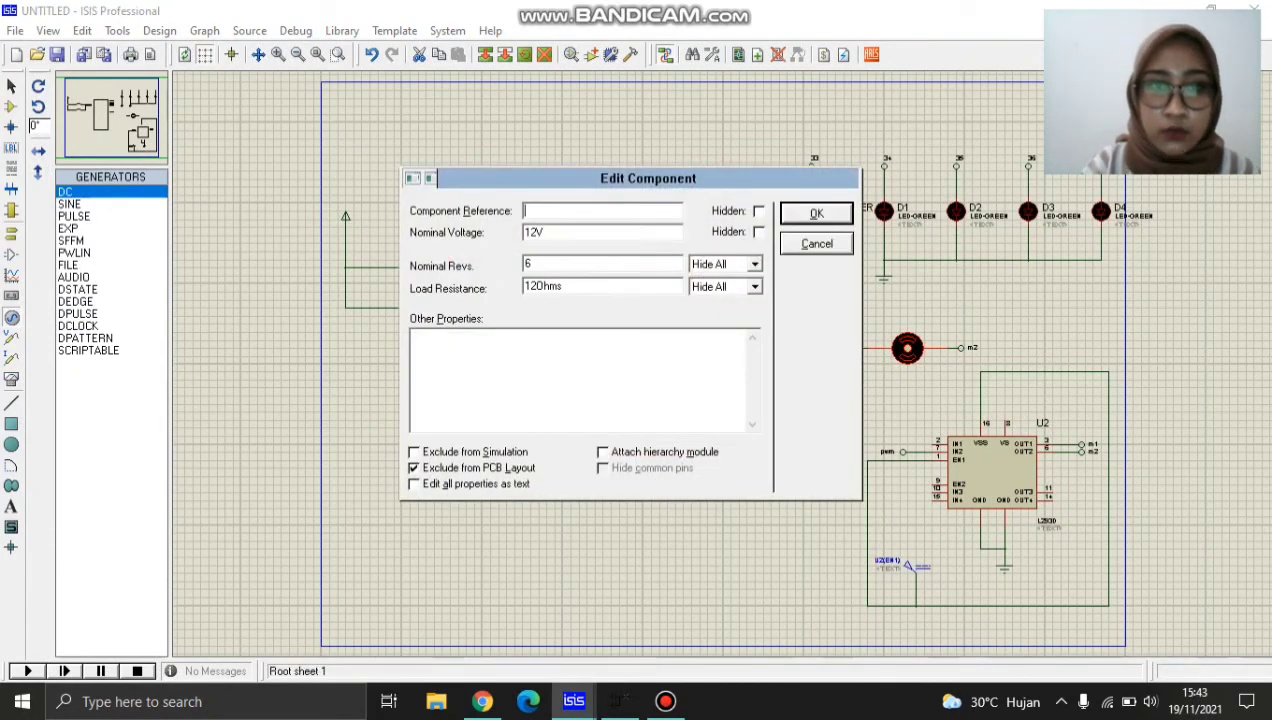
{"action": "key", "text": "BackSpace"}
{"action": "key", "text": "BackSpace"}
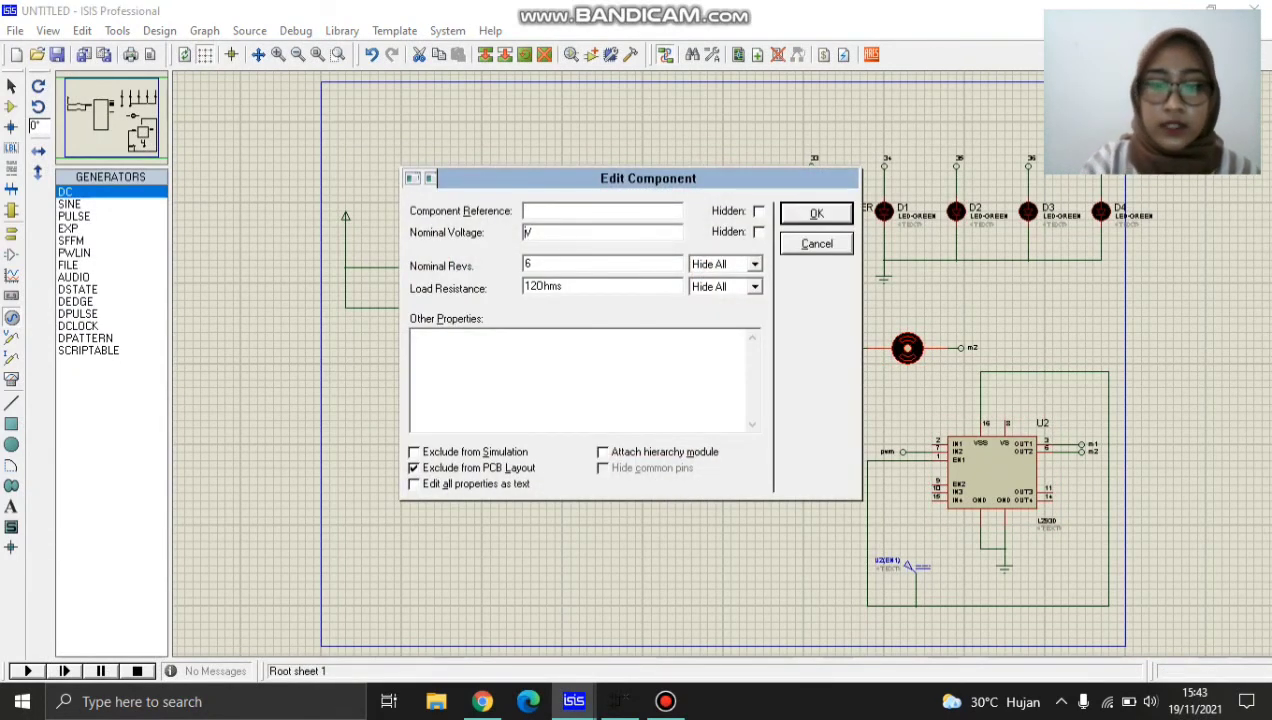
{"action": "type", "text": "5"}
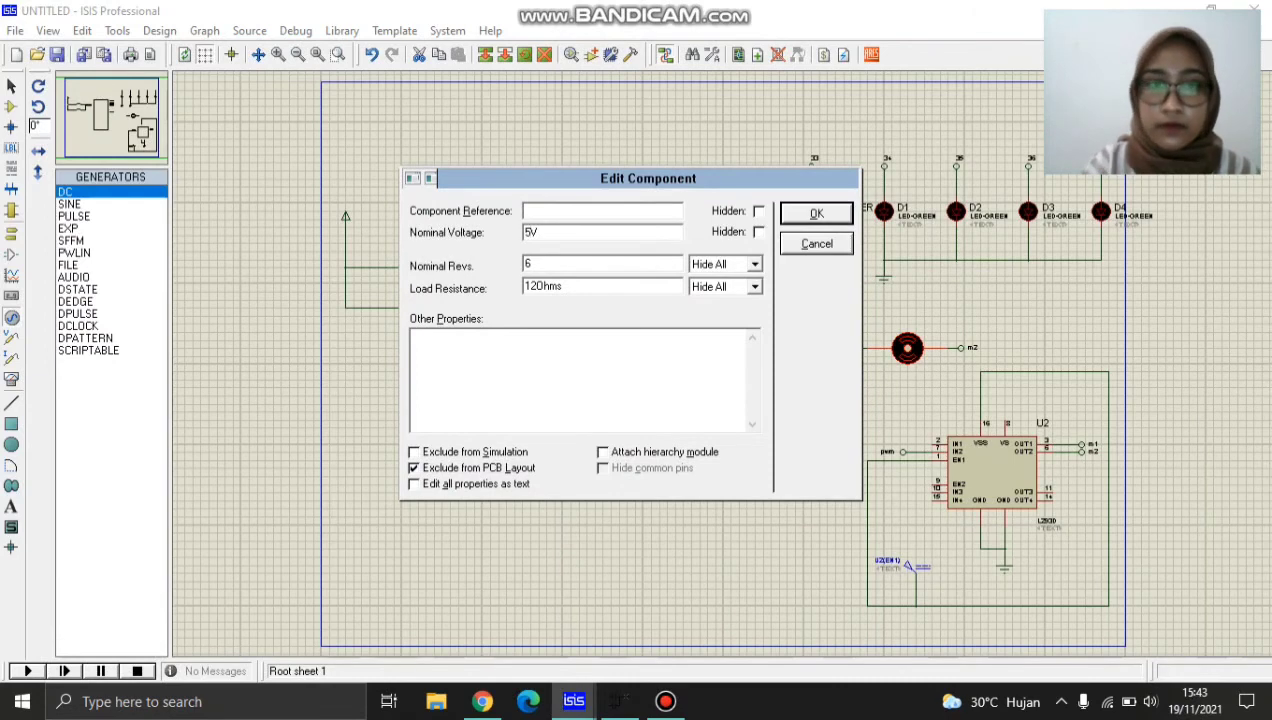
{"action": "key", "text": "Return"}
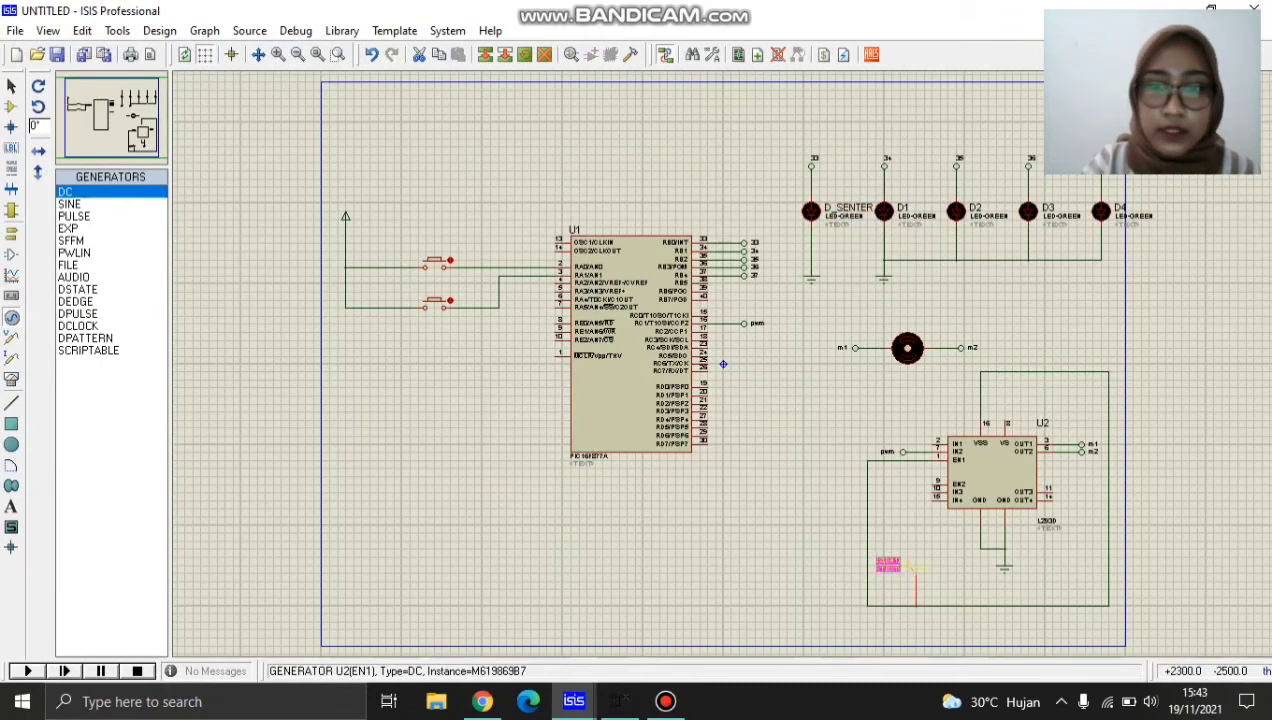
Set the DC generator on the L293D's EN1 wire to 5 volts and deselect it.
{"action": "double_click", "coordinate": [905, 566]}
{"action": "left_click", "coordinate": [755, 145]}
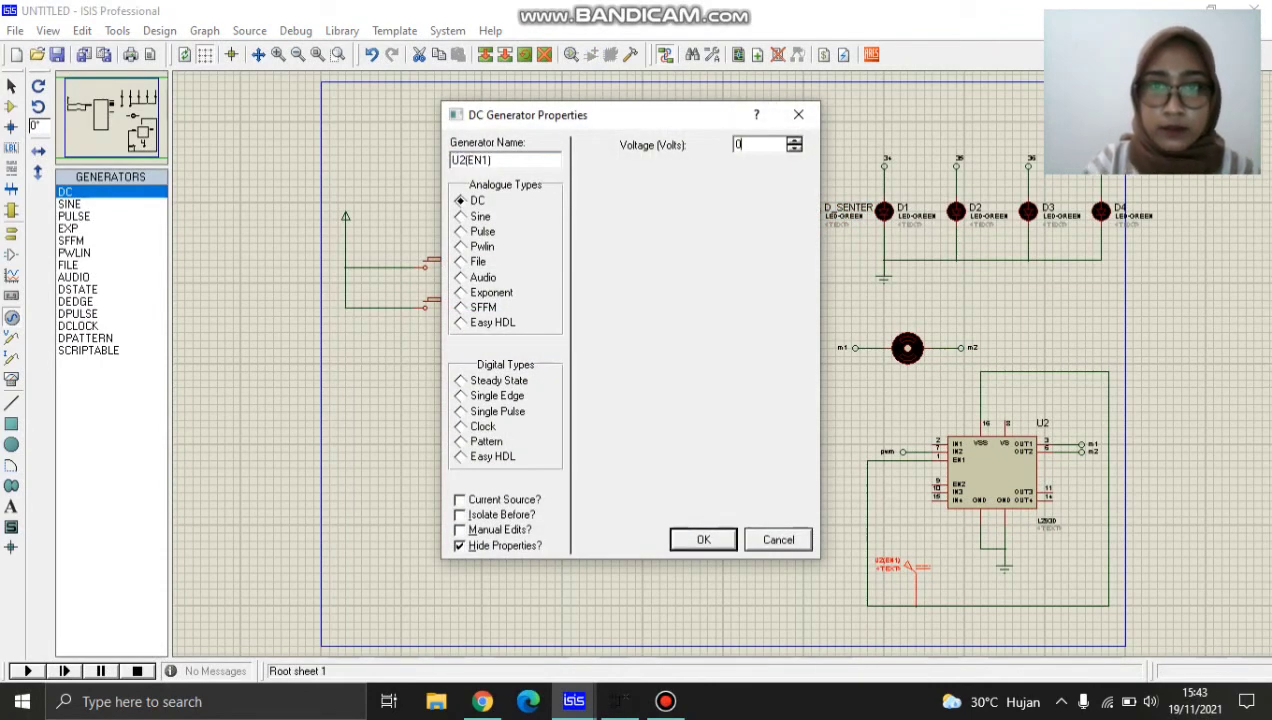
{"action": "key", "text": "BackSpace"}
{"action": "type", "text": "5"}
{"action": "key", "text": "Return"}
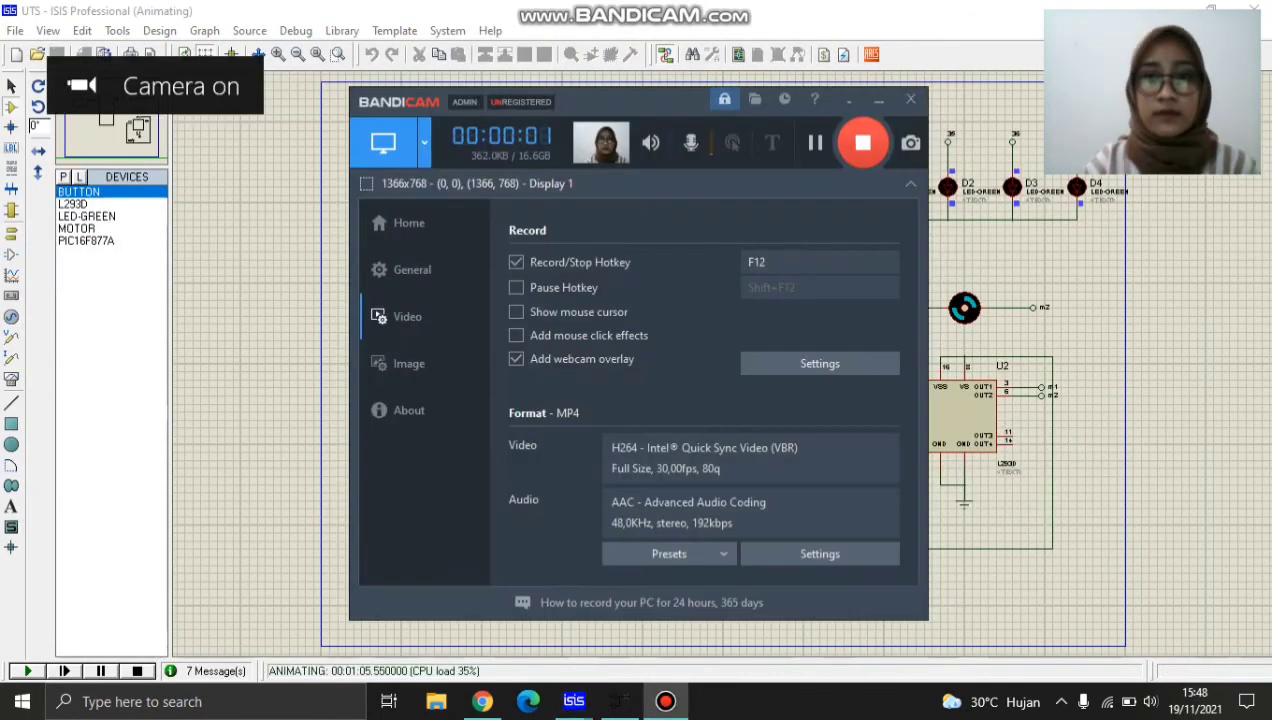
{"action": "left_click", "coordinate": [879, 100]}
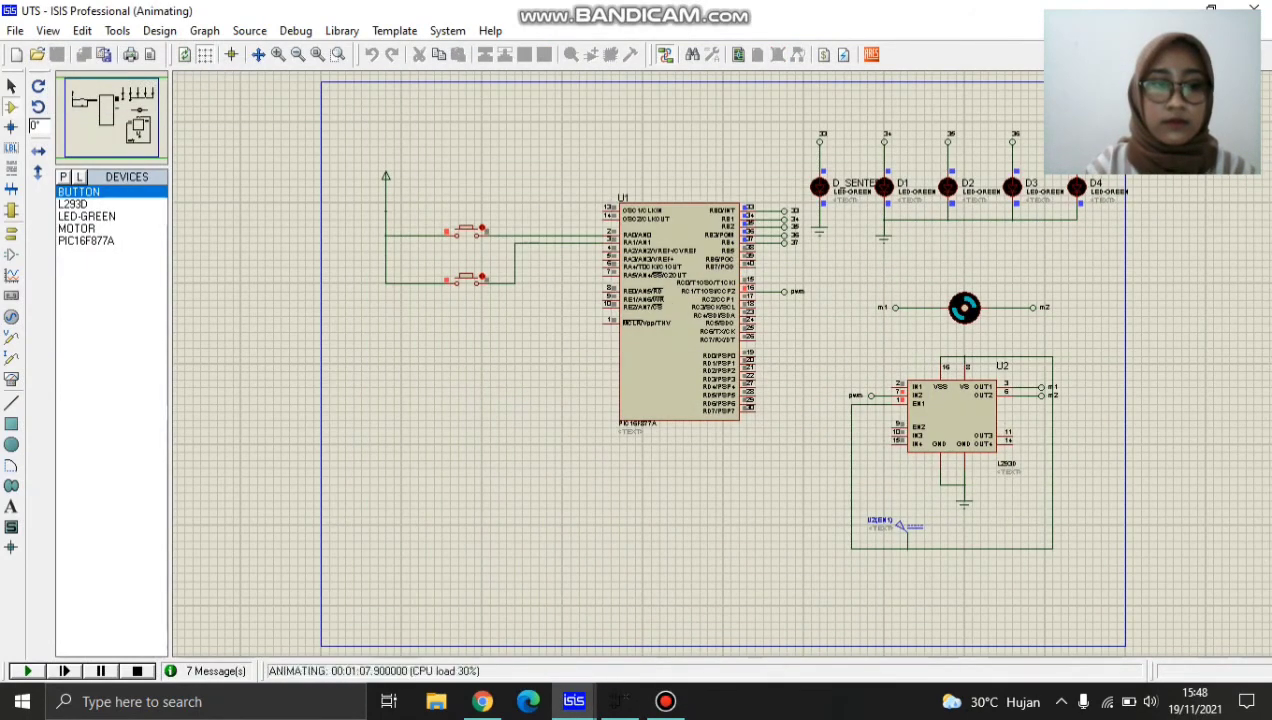
Restart the UTS schematic's simulation and test it by actuating the upper push button three times and the lower one once.
{"action": "left_click", "coordinate": [137, 671]}
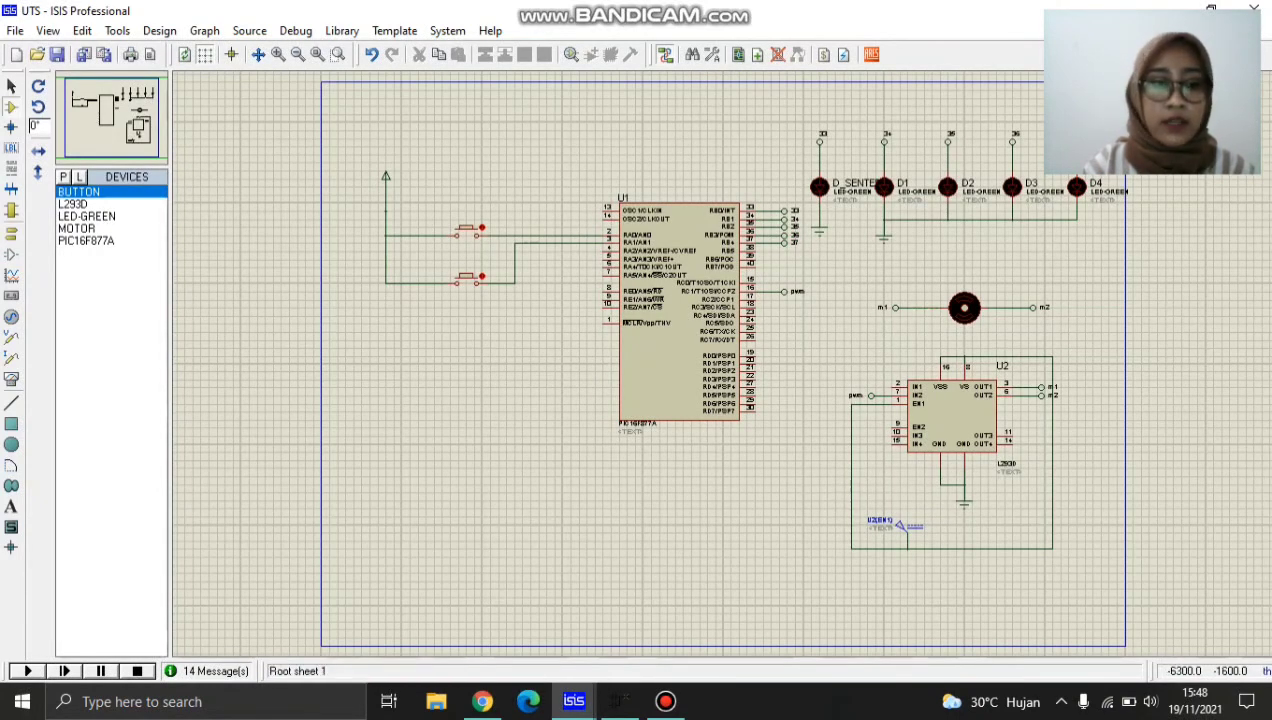
{"action": "left_click", "coordinate": [28, 671]}
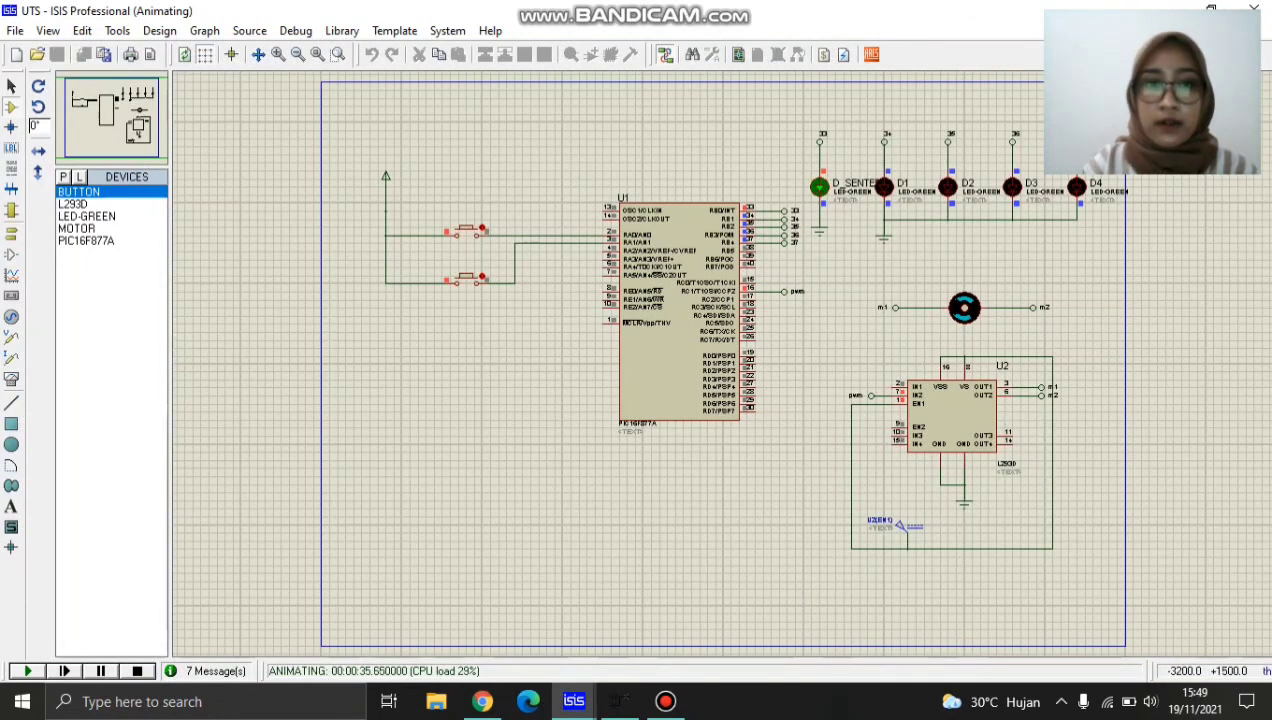
{"action": "left_click", "coordinate": [466, 232]}
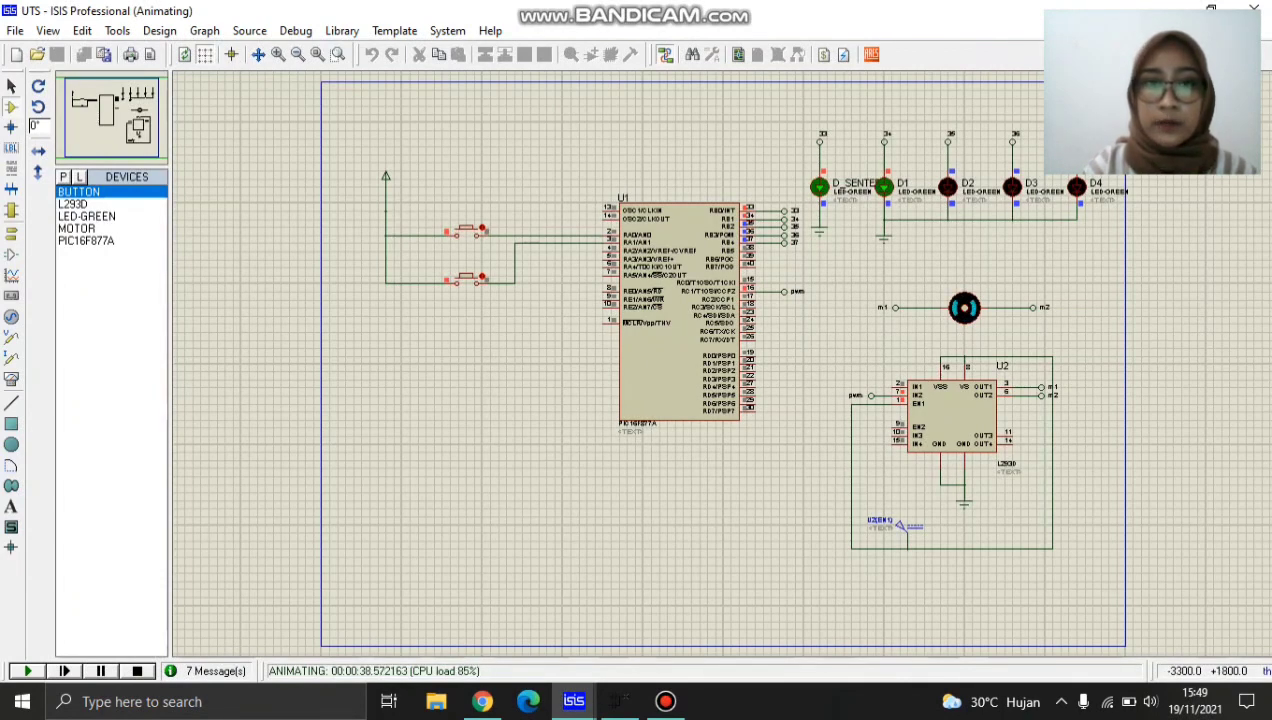
{"action": "left_click", "coordinate": [466, 232]}
{"action": "left_click", "coordinate": [466, 232]}
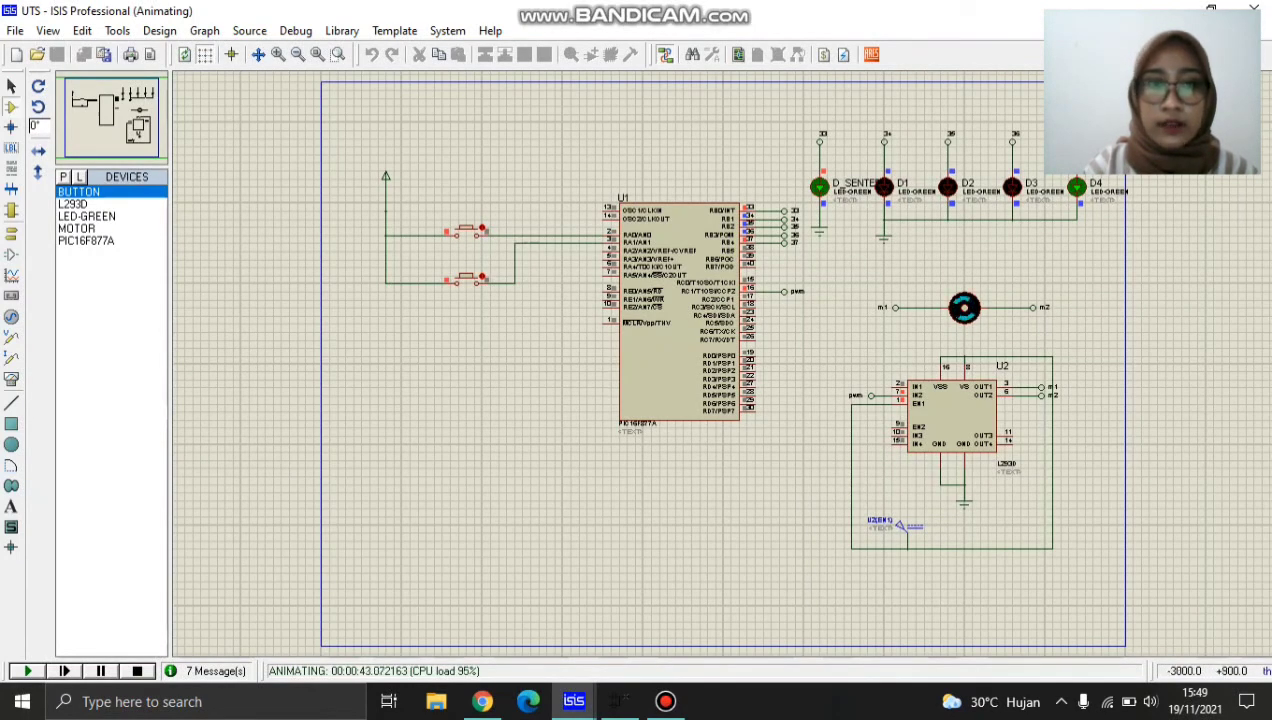
{"action": "left_click", "coordinate": [466, 277]}
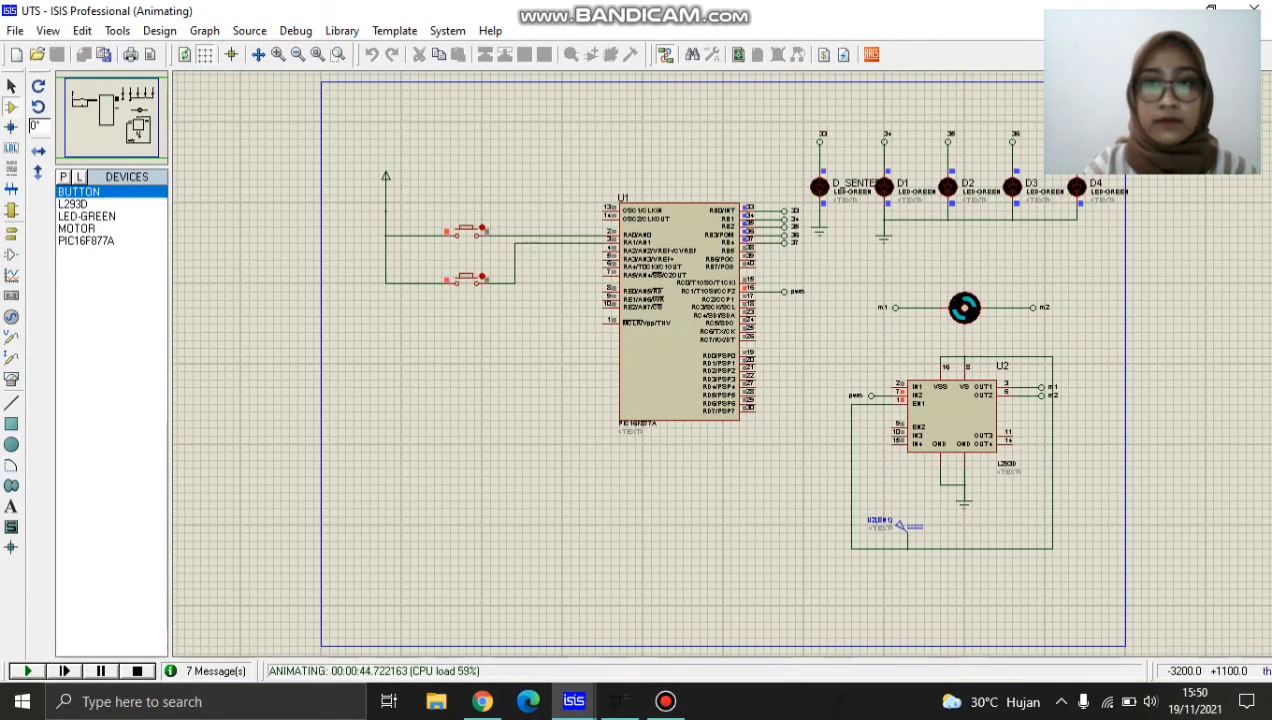